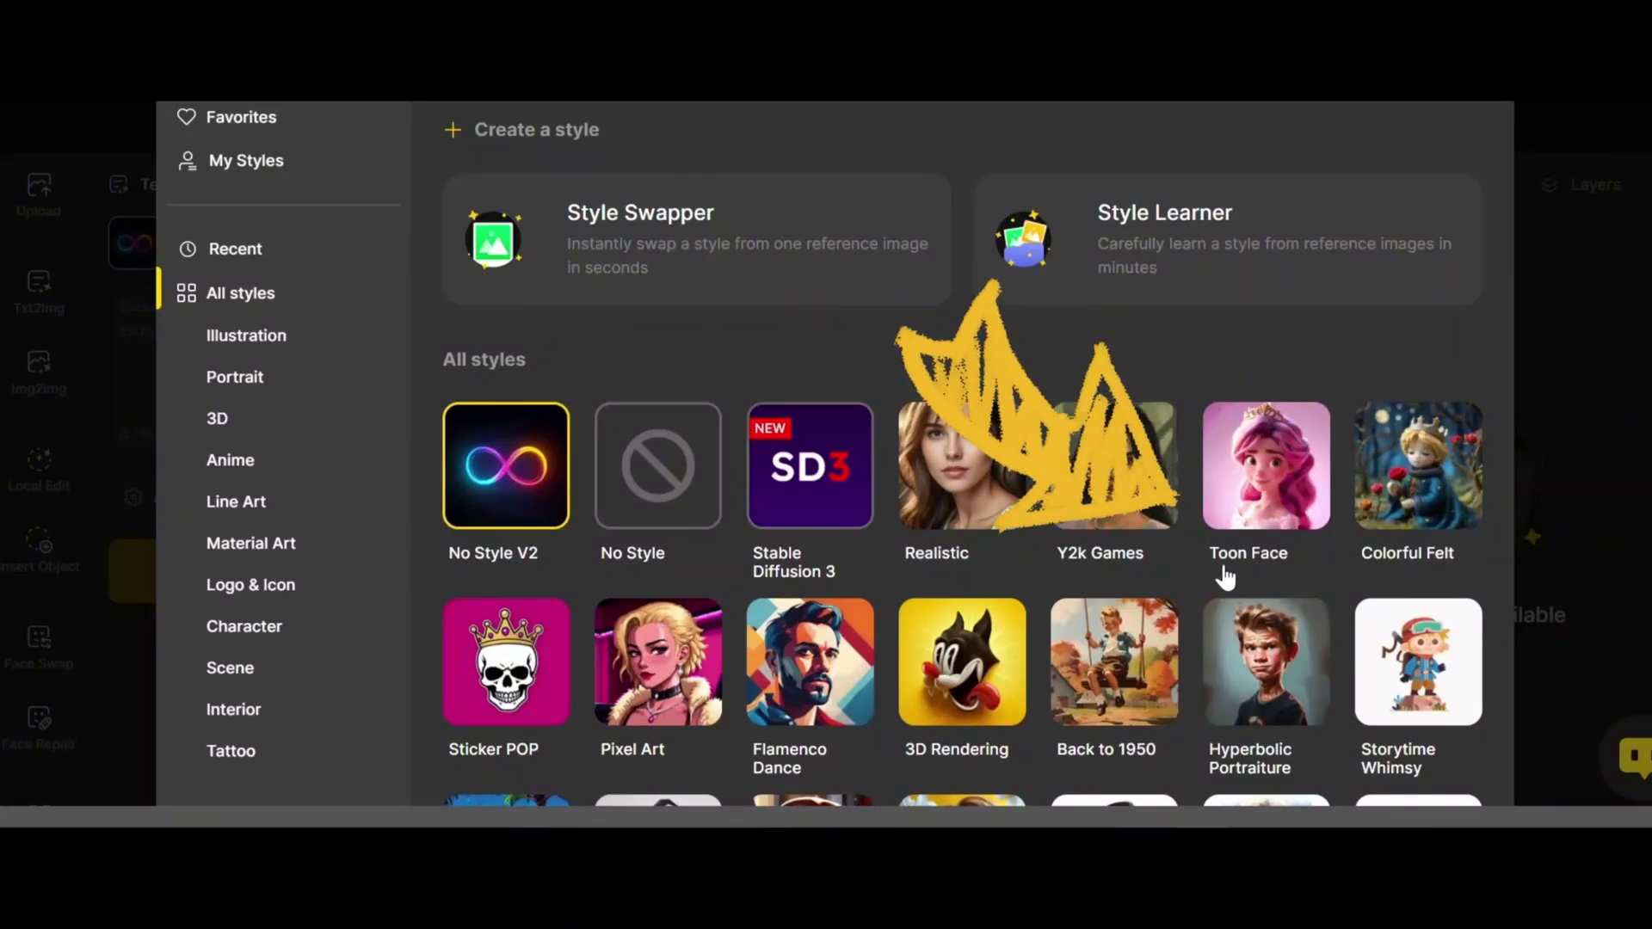
Step: Generate Toon Face images of 'A pixar animated man, sitting on a table outside', then open Style Learner
{"action": "left_click", "coordinate": [1307, 546]}
{"action": "left_click", "coordinate": [267, 361]}
{"action": "type", "text": "A p"}
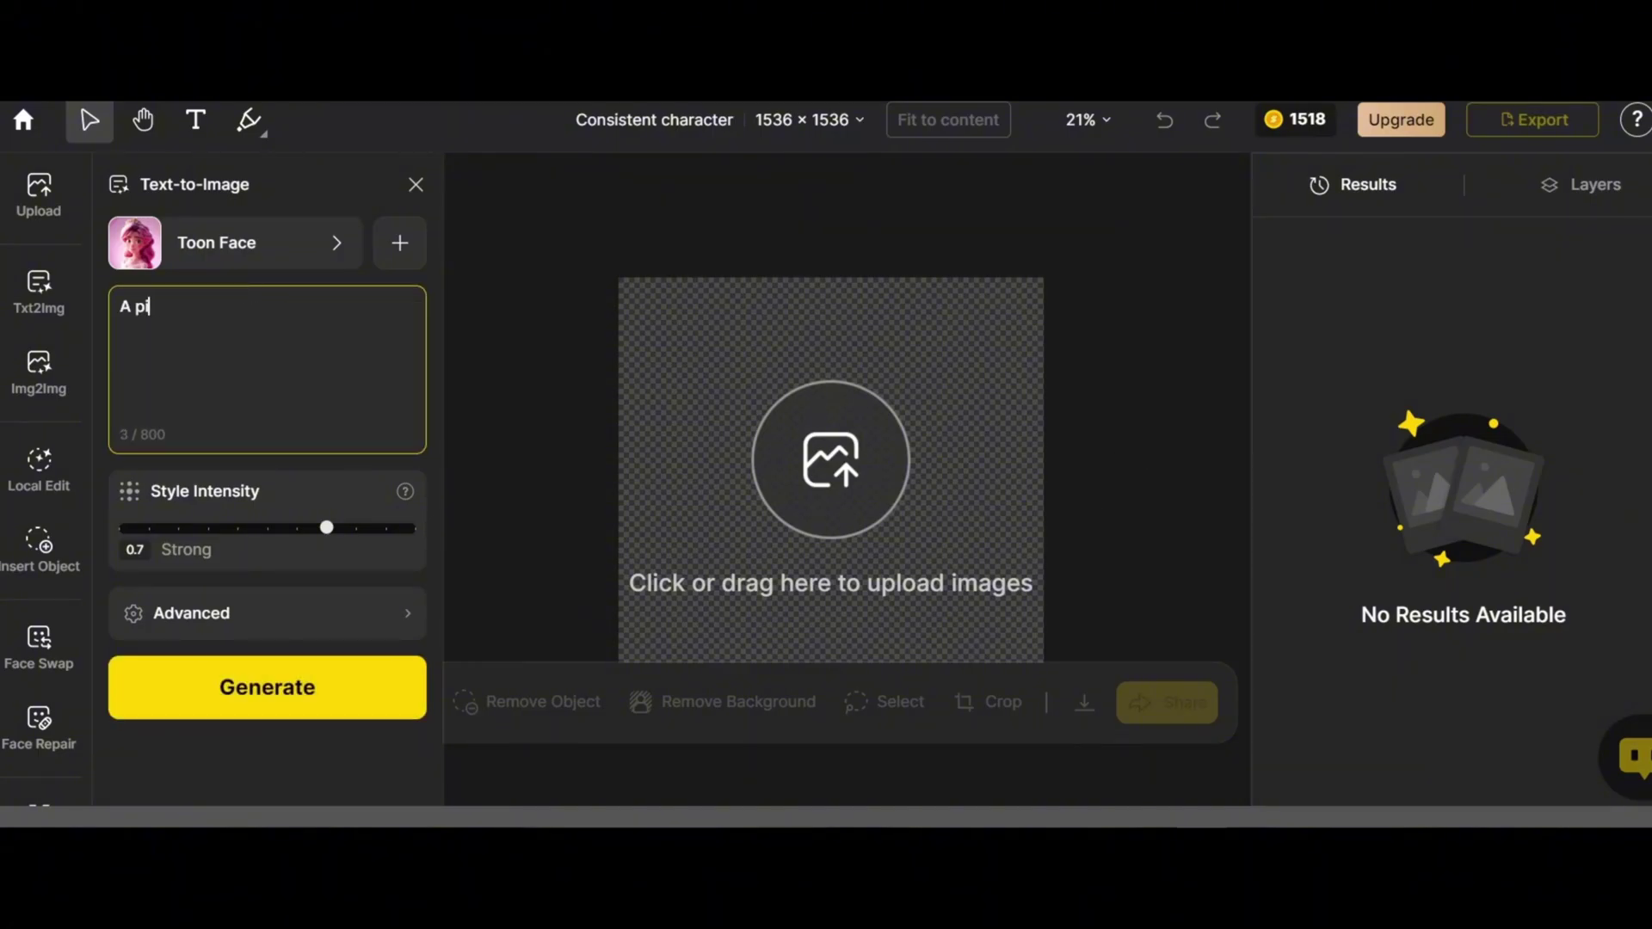
{"action": "type", "text": "ixar animated man character"}
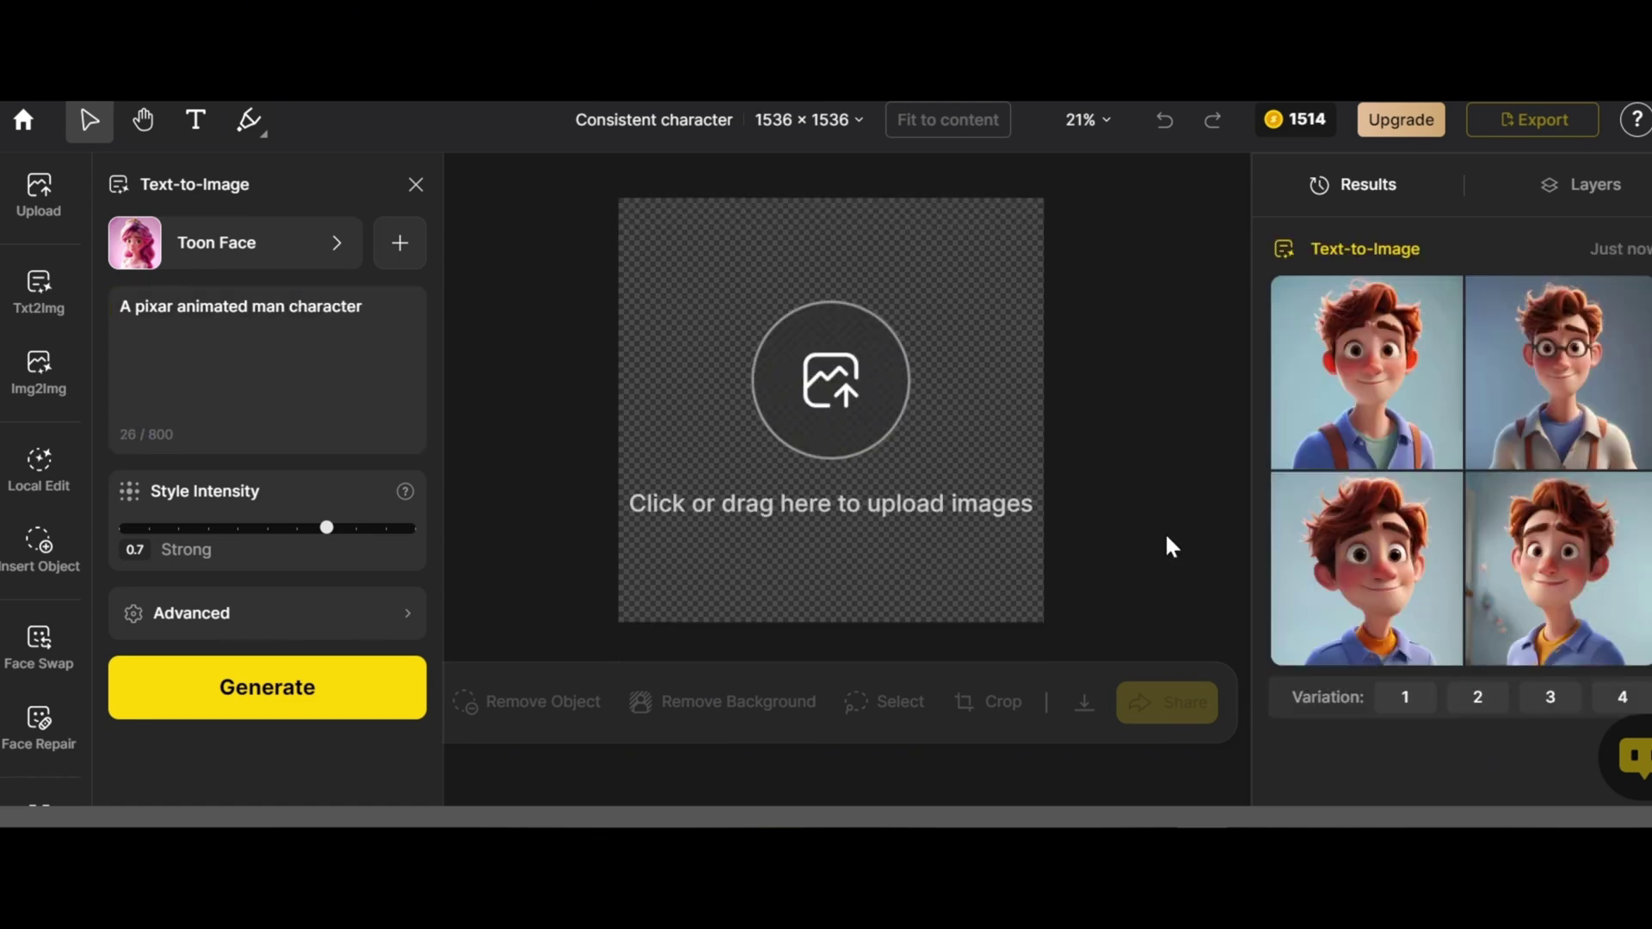
{"action": "mouse_move", "coordinate": [1415, 402]}
{"action": "type", "text": ", sitti"}
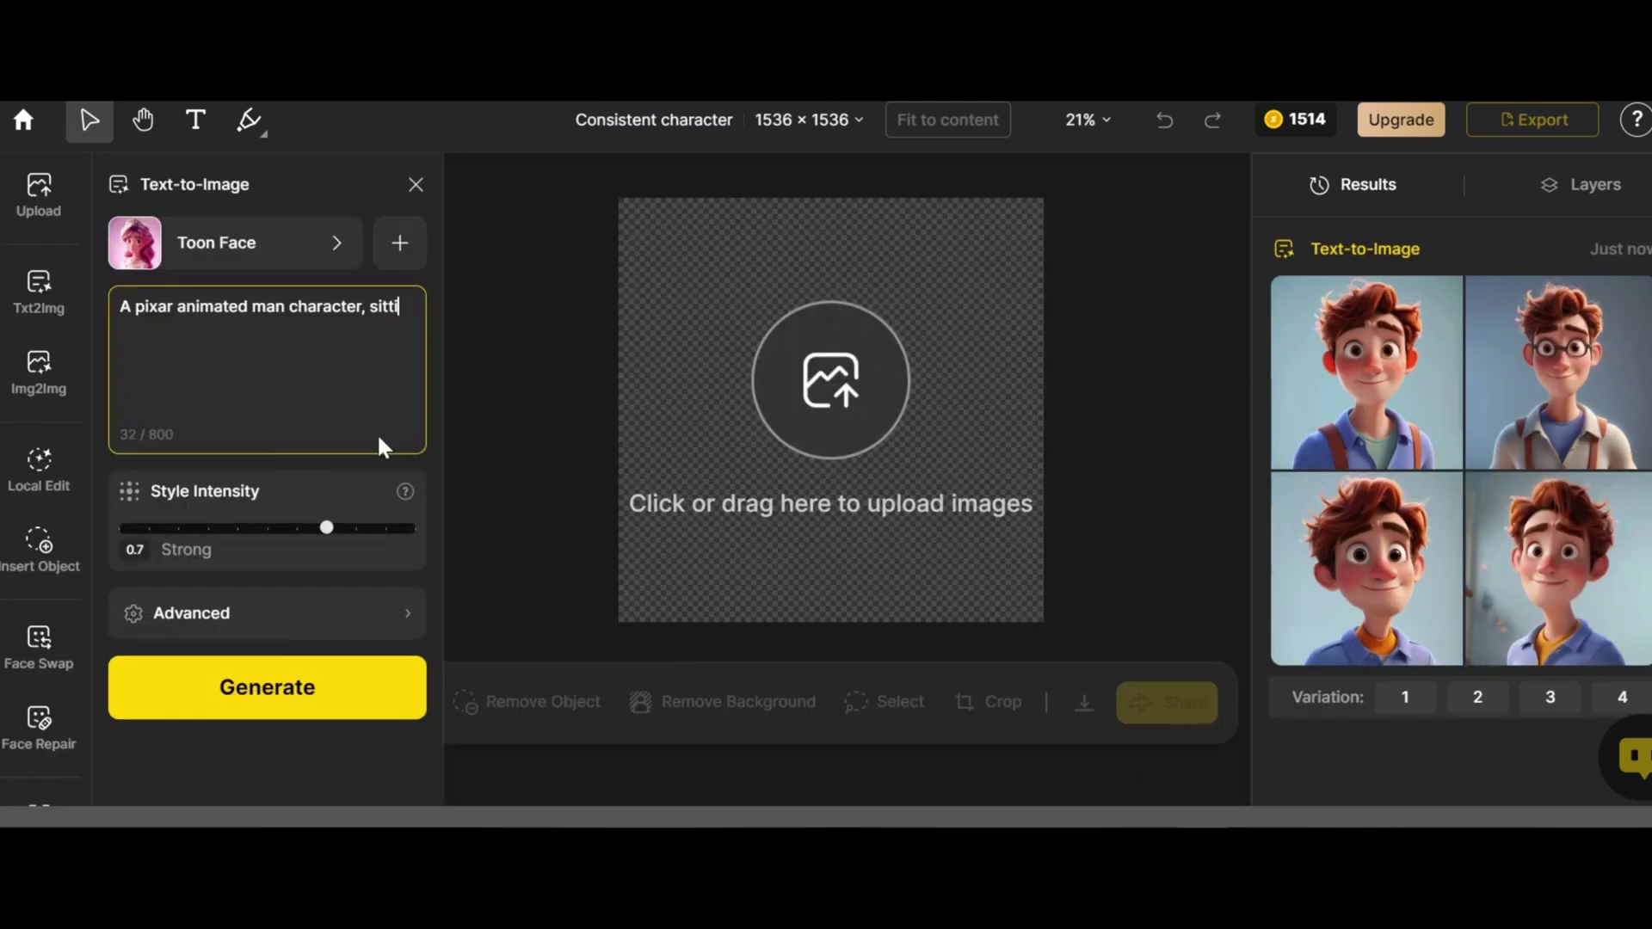
{"action": "type", "text": "ng on a table outside"}
{"action": "left_click", "coordinate": [288, 701]}
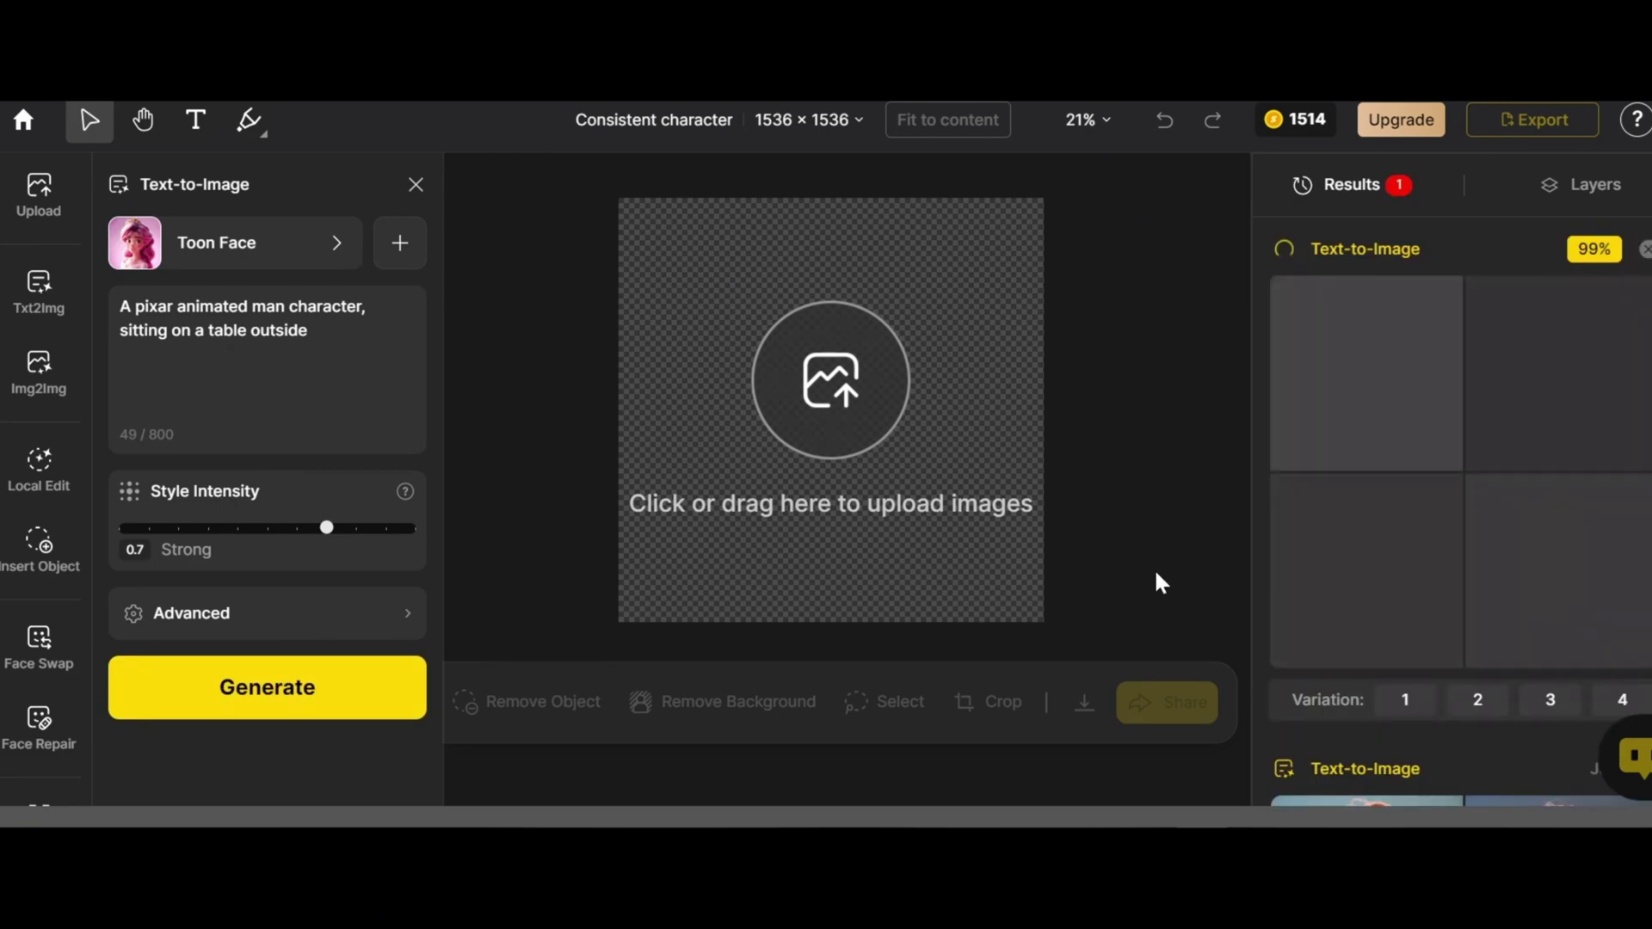
{"action": "mouse_move", "coordinate": [1628, 492]}
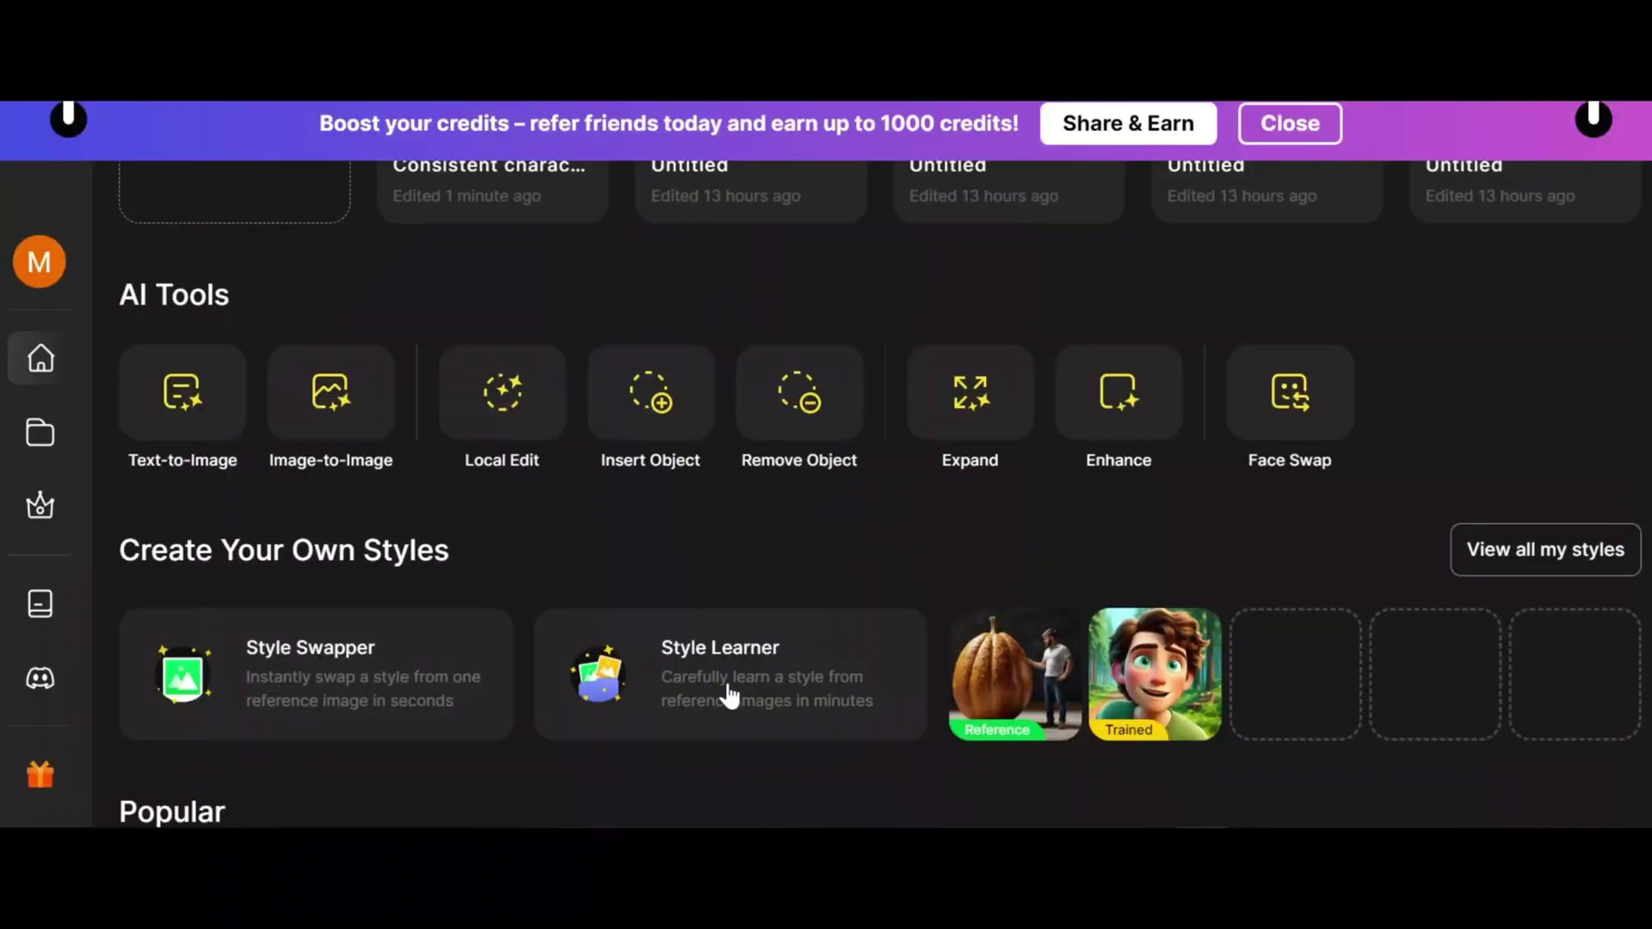
{"action": "left_click", "coordinate": [719, 688]}
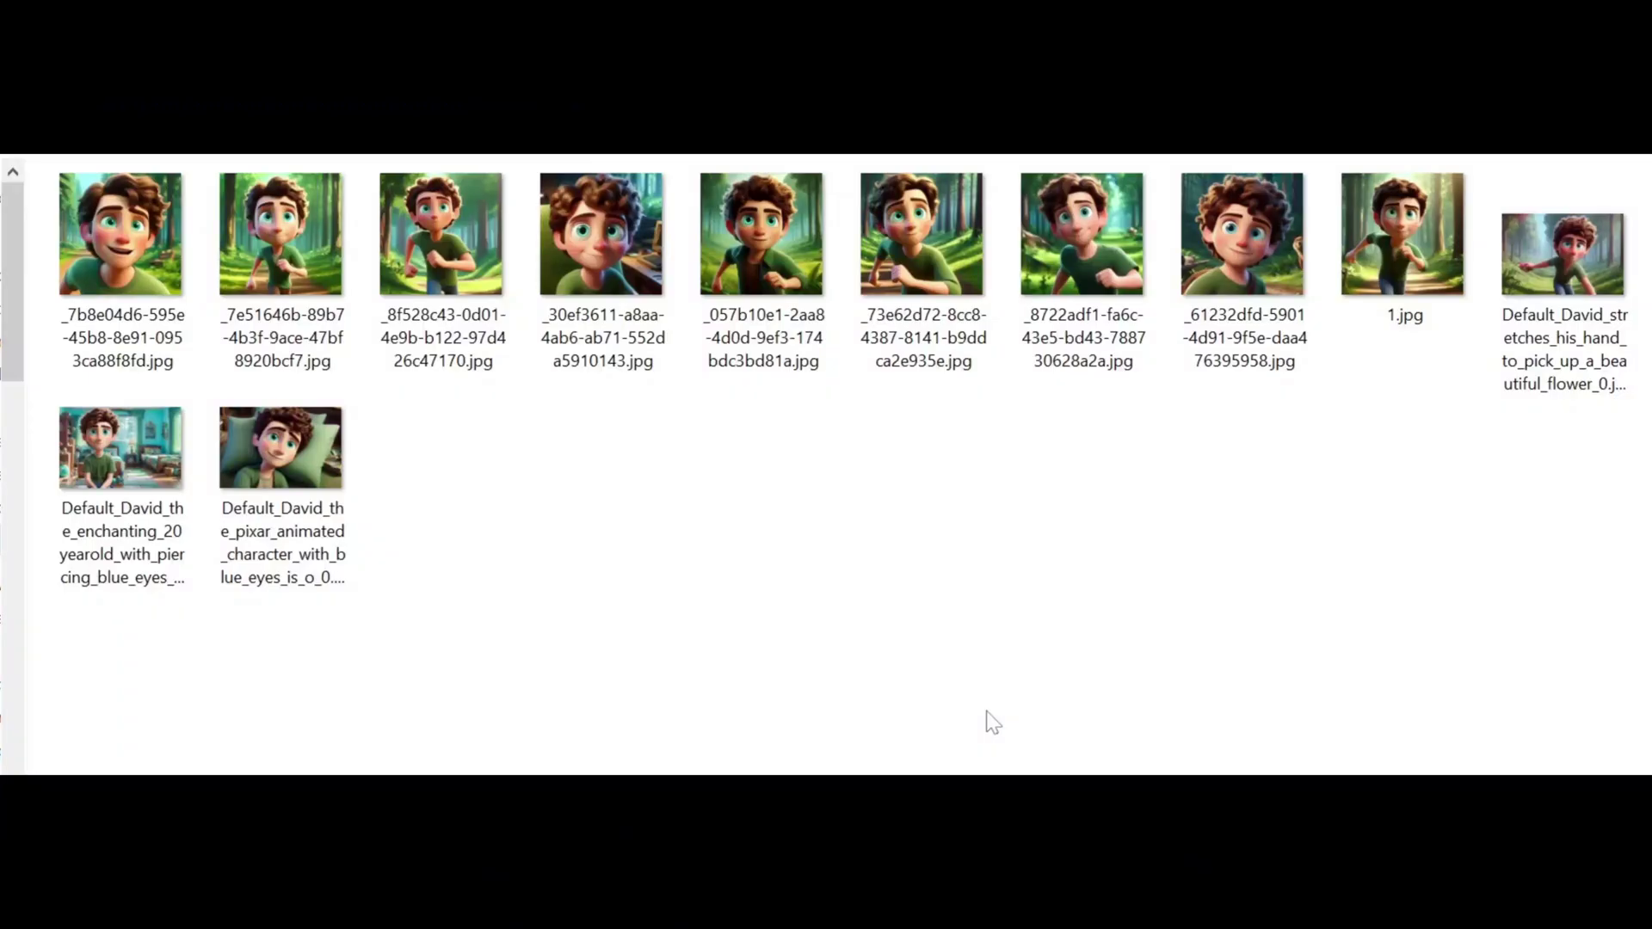
Step: Select every image in the David folder, then every image in the Elina folder
{"action": "left_click_drag", "start_coordinate": [1552, 534], "coordinate": [70, 215]}
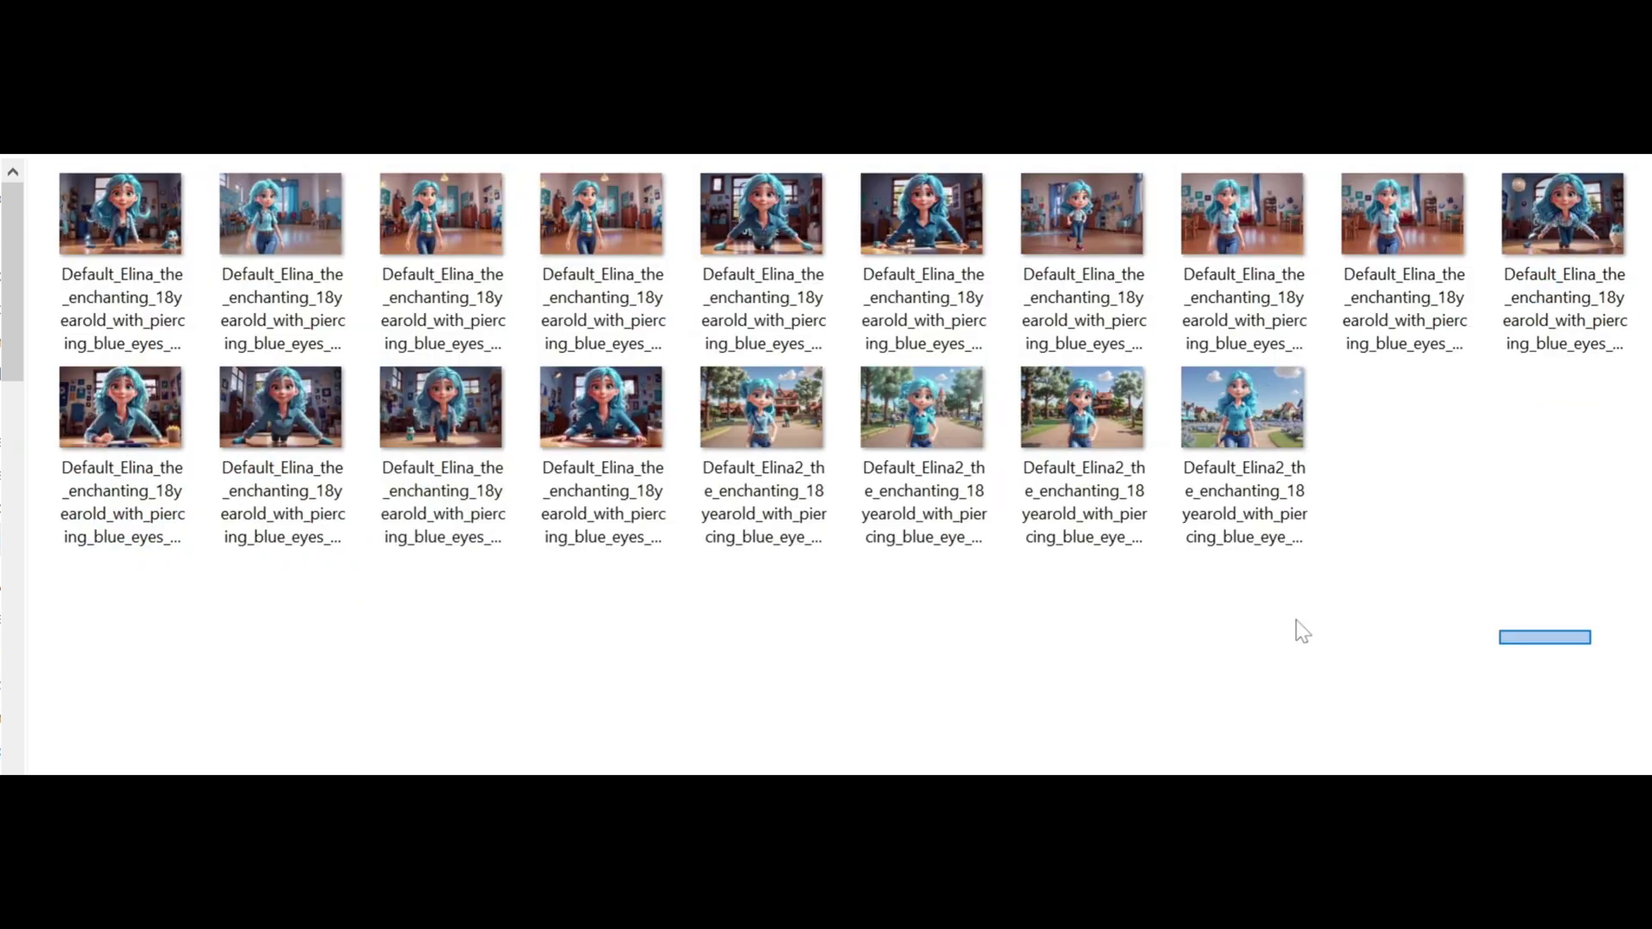
{"action": "left_click_drag", "start_coordinate": [1295, 620], "coordinate": [80, 167]}
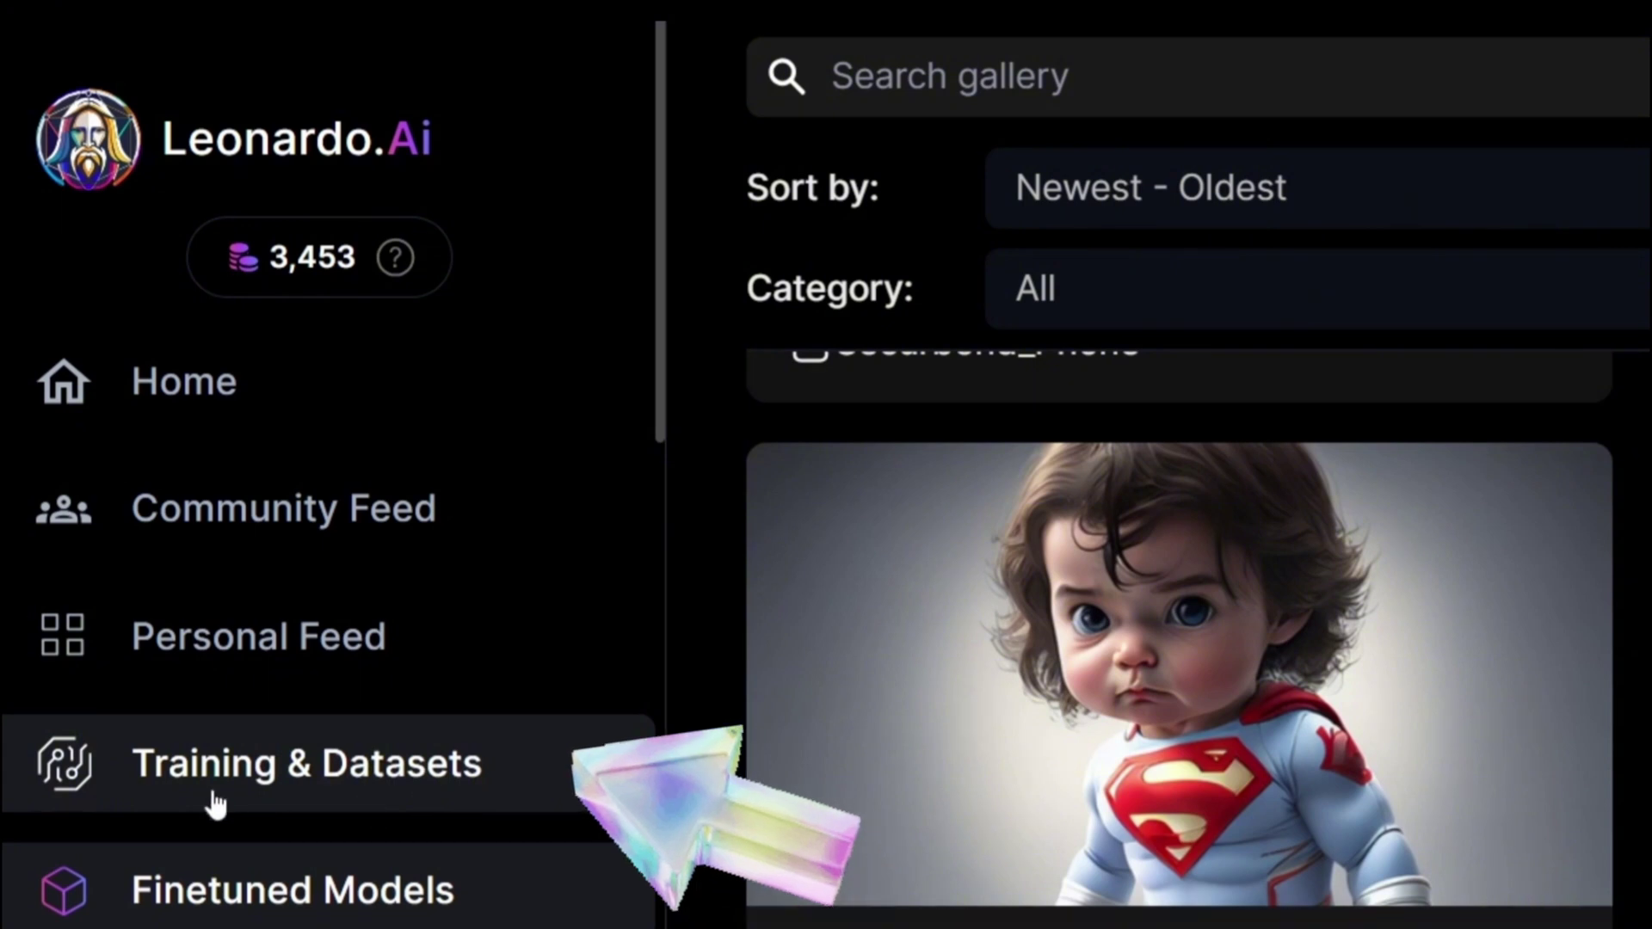
Step: Start training the David character style from the Training & Datasets page
{"action": "left_click", "coordinate": [154, 783]}
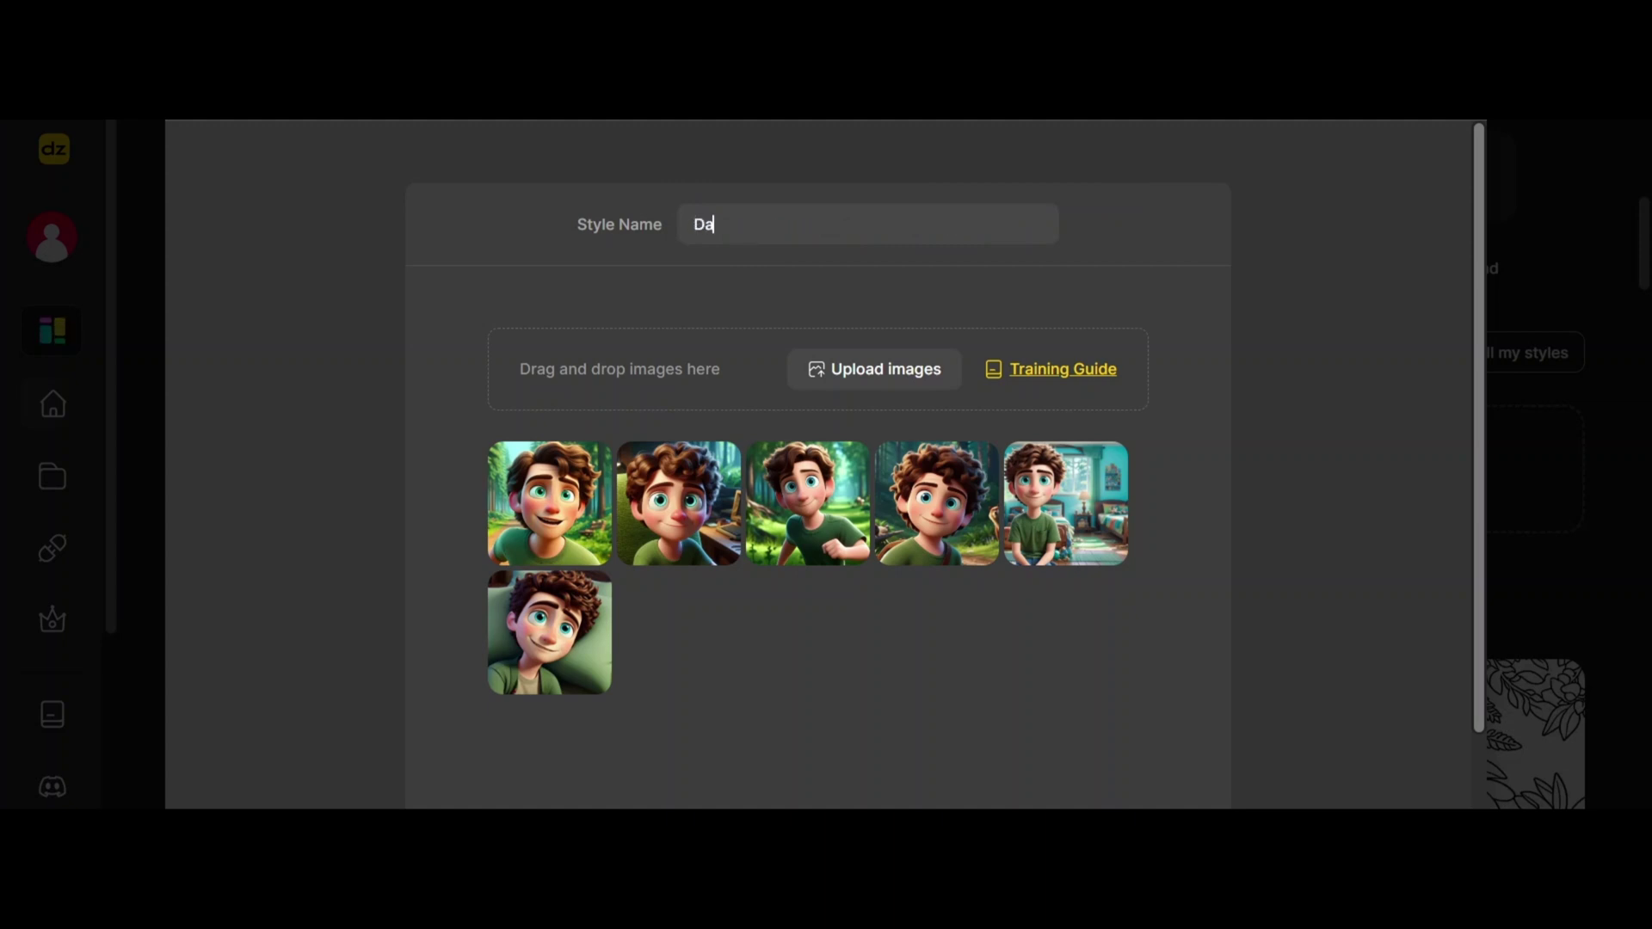
{"action": "scroll", "coordinate": [1210, 756], "scroll_direction": "down", "scroll_amount": 2}
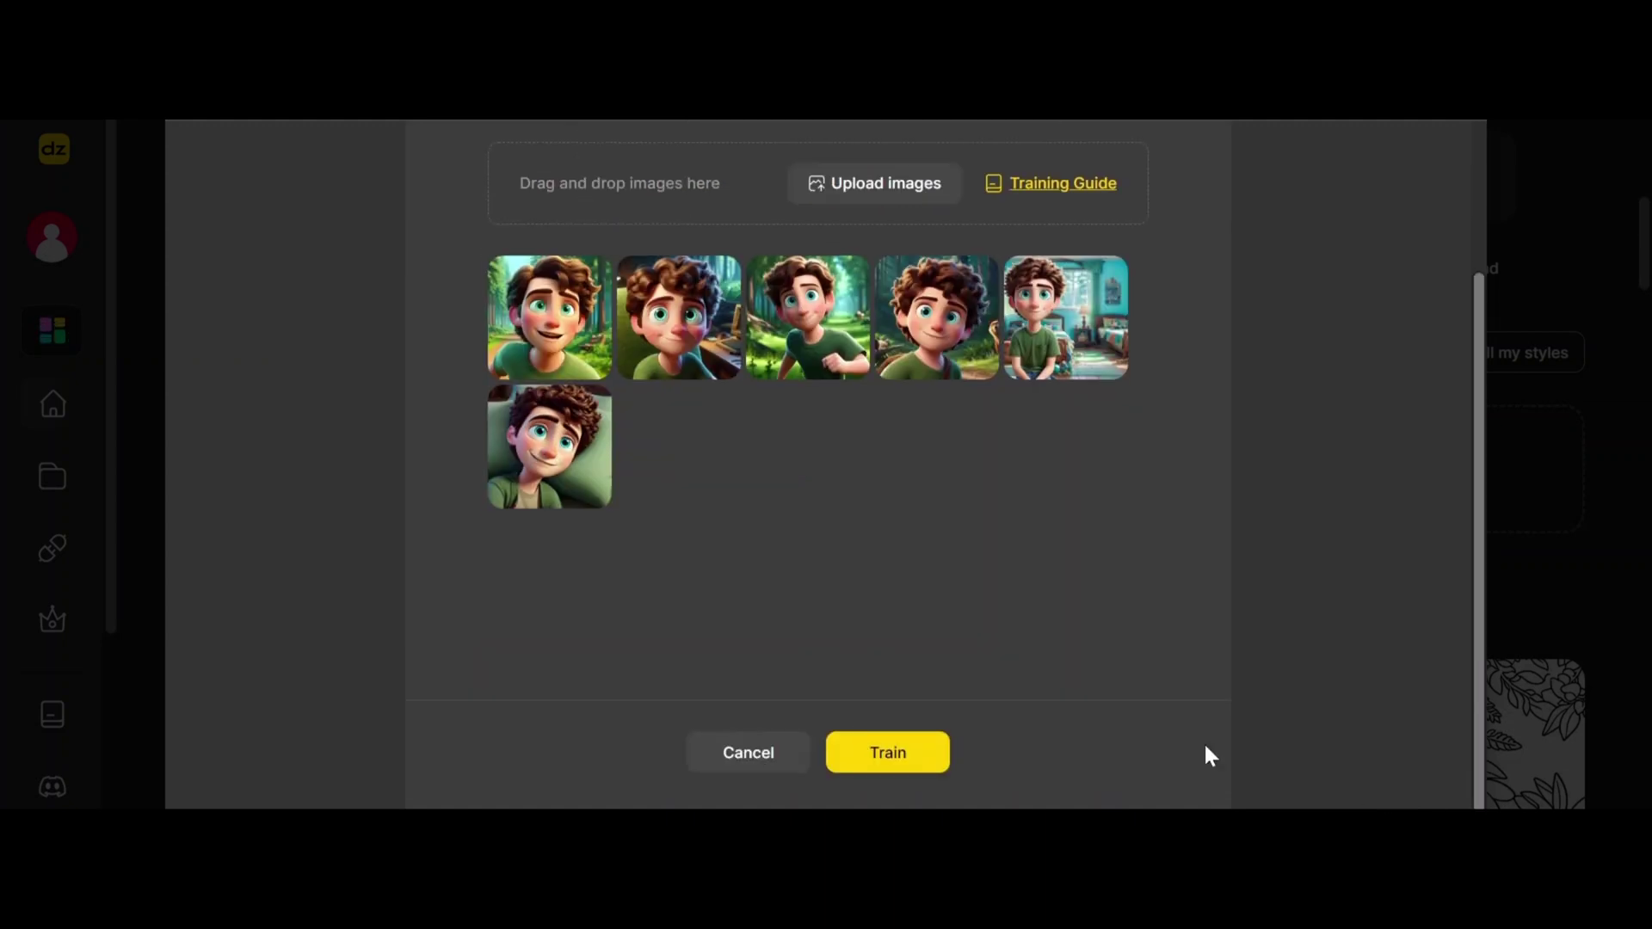
{"action": "left_click", "coordinate": [887, 753]}
{"action": "scroll", "coordinate": [1294, 688], "scroll_direction": "down", "scroll_amount": 3}
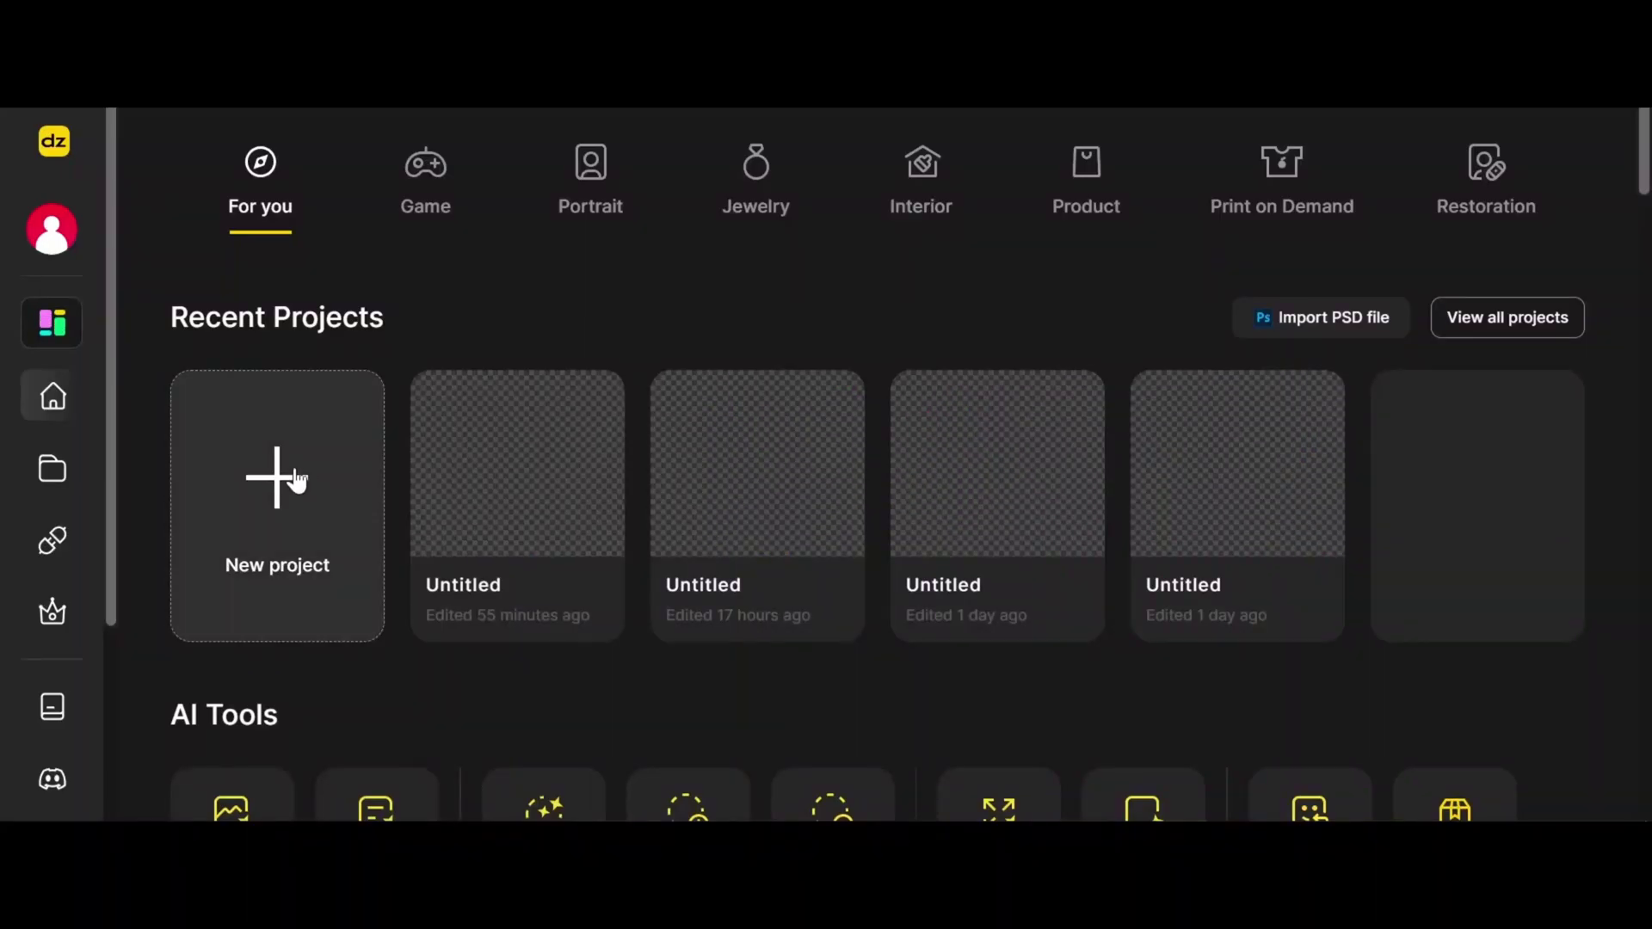
Step: Create a new project with a 16:9 canvas of 1536×864
{"action": "left_click", "coordinate": [297, 480]}
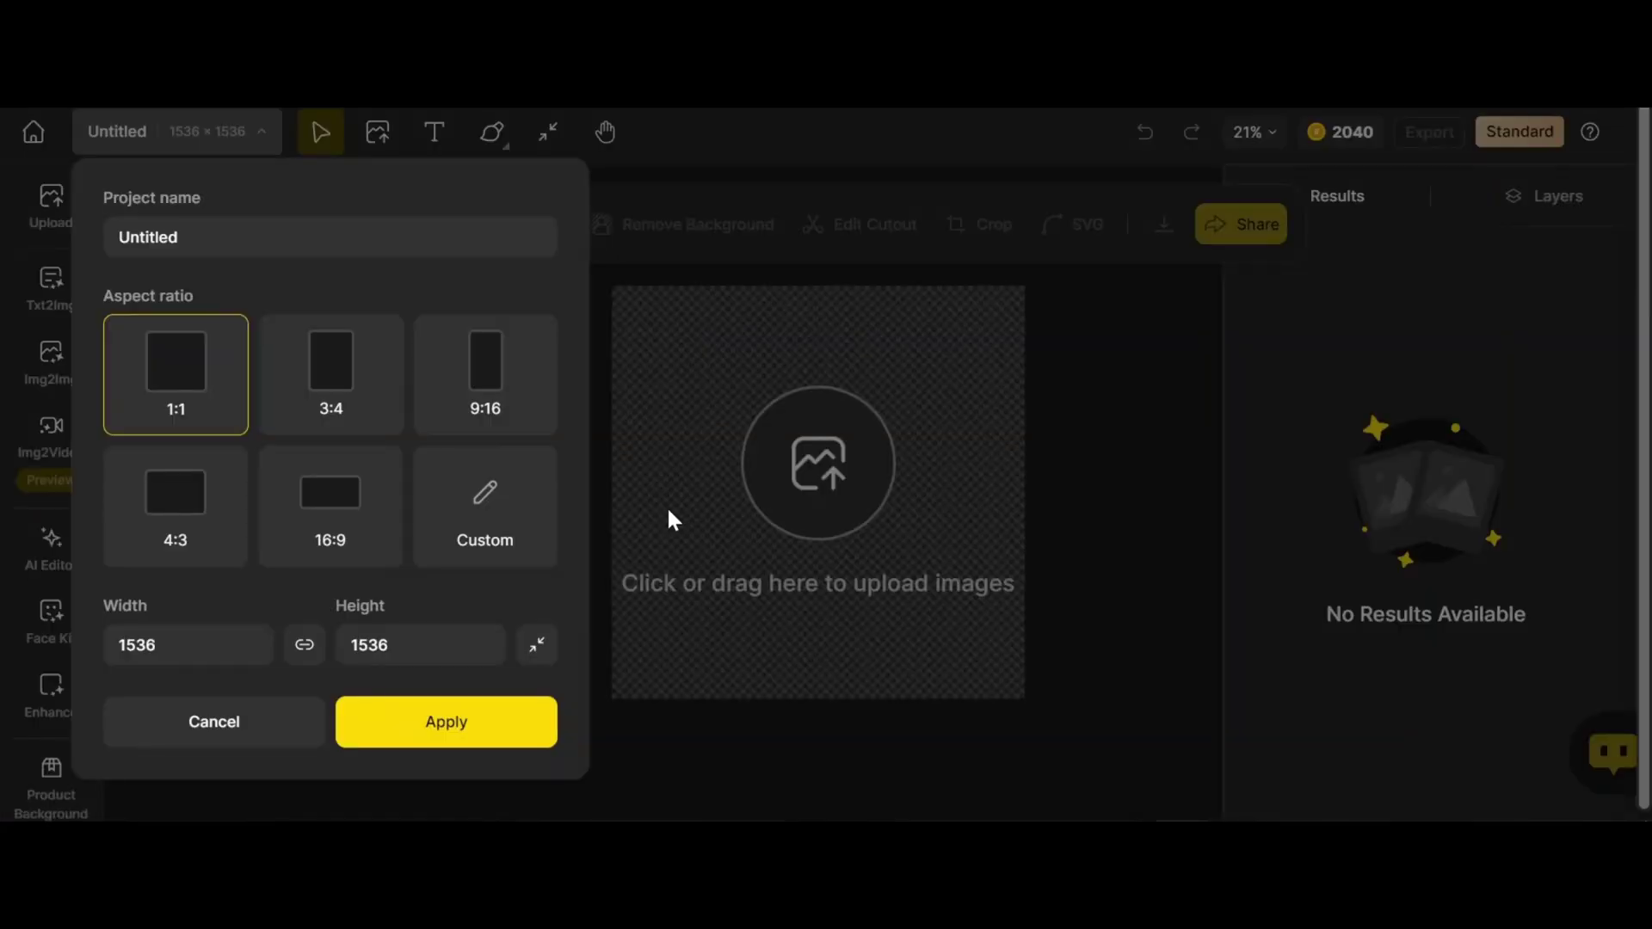
{"action": "left_click", "coordinate": [349, 512]}
{"action": "left_click", "coordinate": [443, 723]}
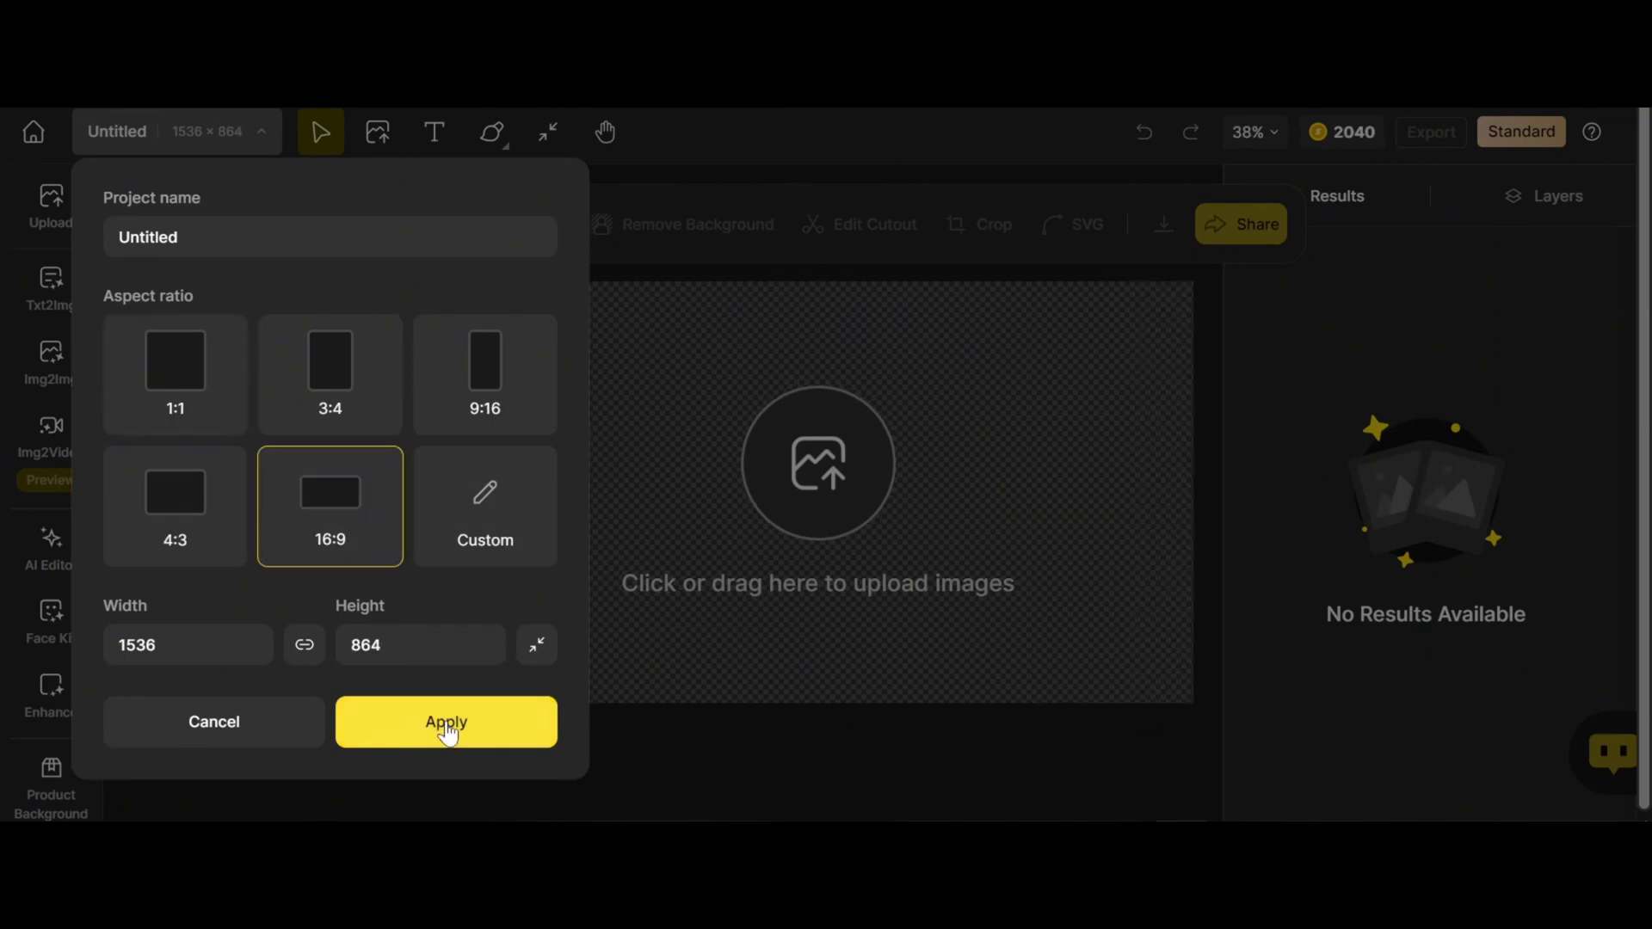
Step: In Txt2Img, choose the trained David style and type the David-in-the-kitchen prompt
{"action": "left_click", "coordinate": [52, 288]}
{"action": "left_click", "coordinate": [231, 261]}
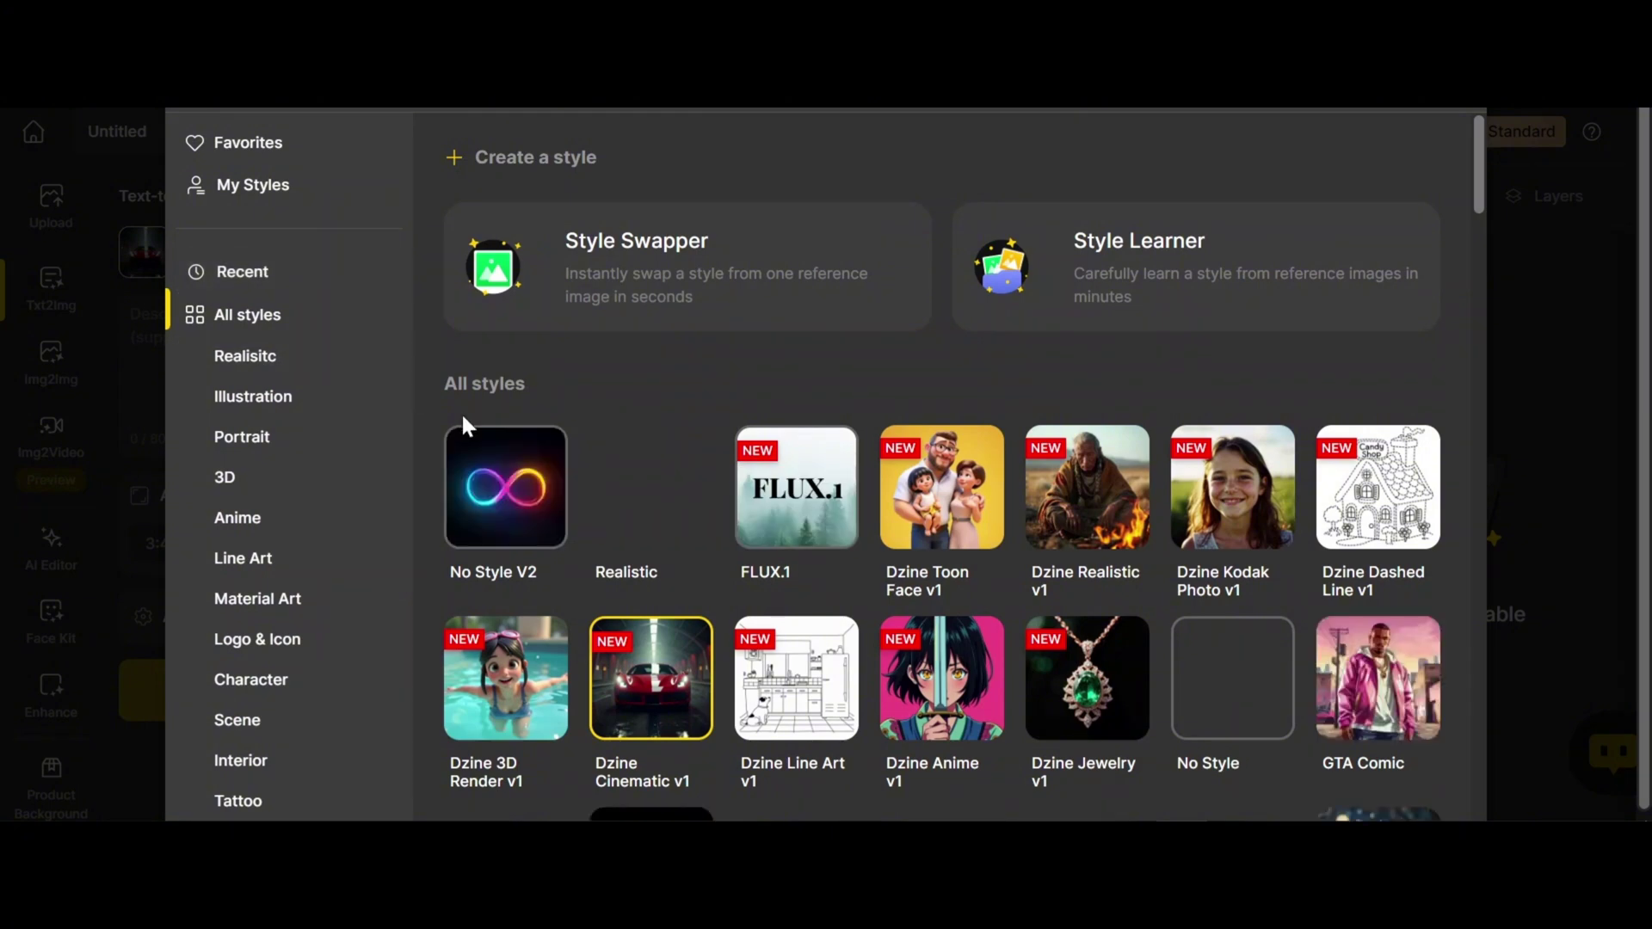
{"action": "left_click", "coordinate": [232, 198]}
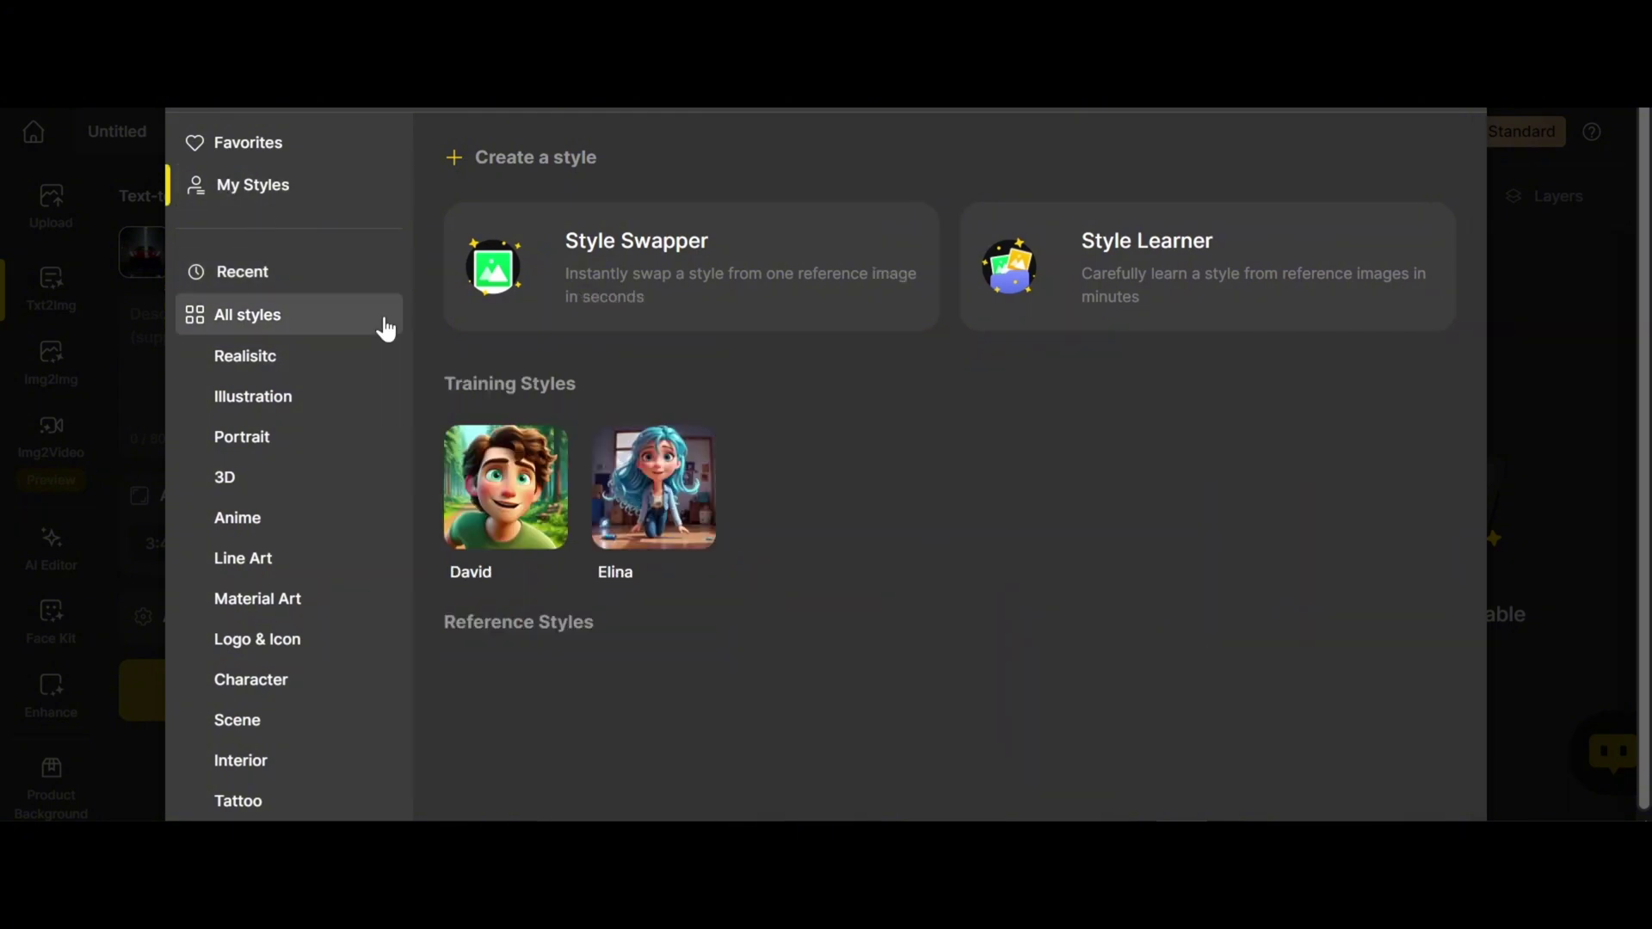
{"action": "left_click", "coordinate": [511, 493]}
{"action": "type", "text": "David is in the kitchen, have a tomato in hi"}
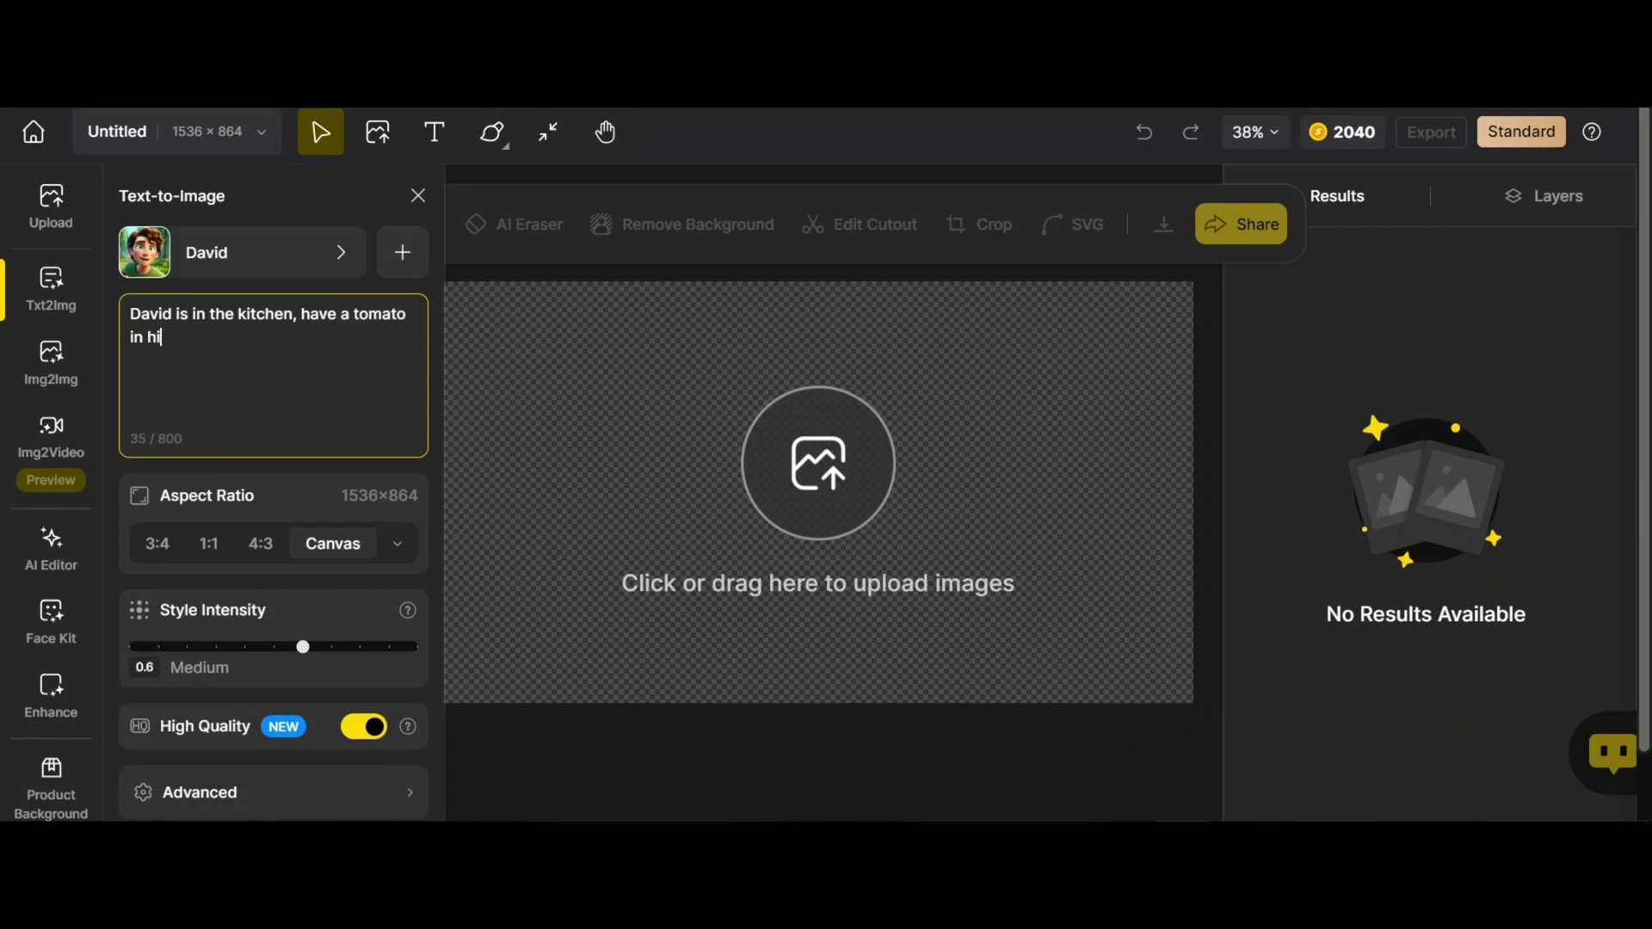
Step: Set the aspect ratio to Desktop 16:9 and adjust style intensity to 0.6
{"action": "left_click", "coordinate": [396, 555]}
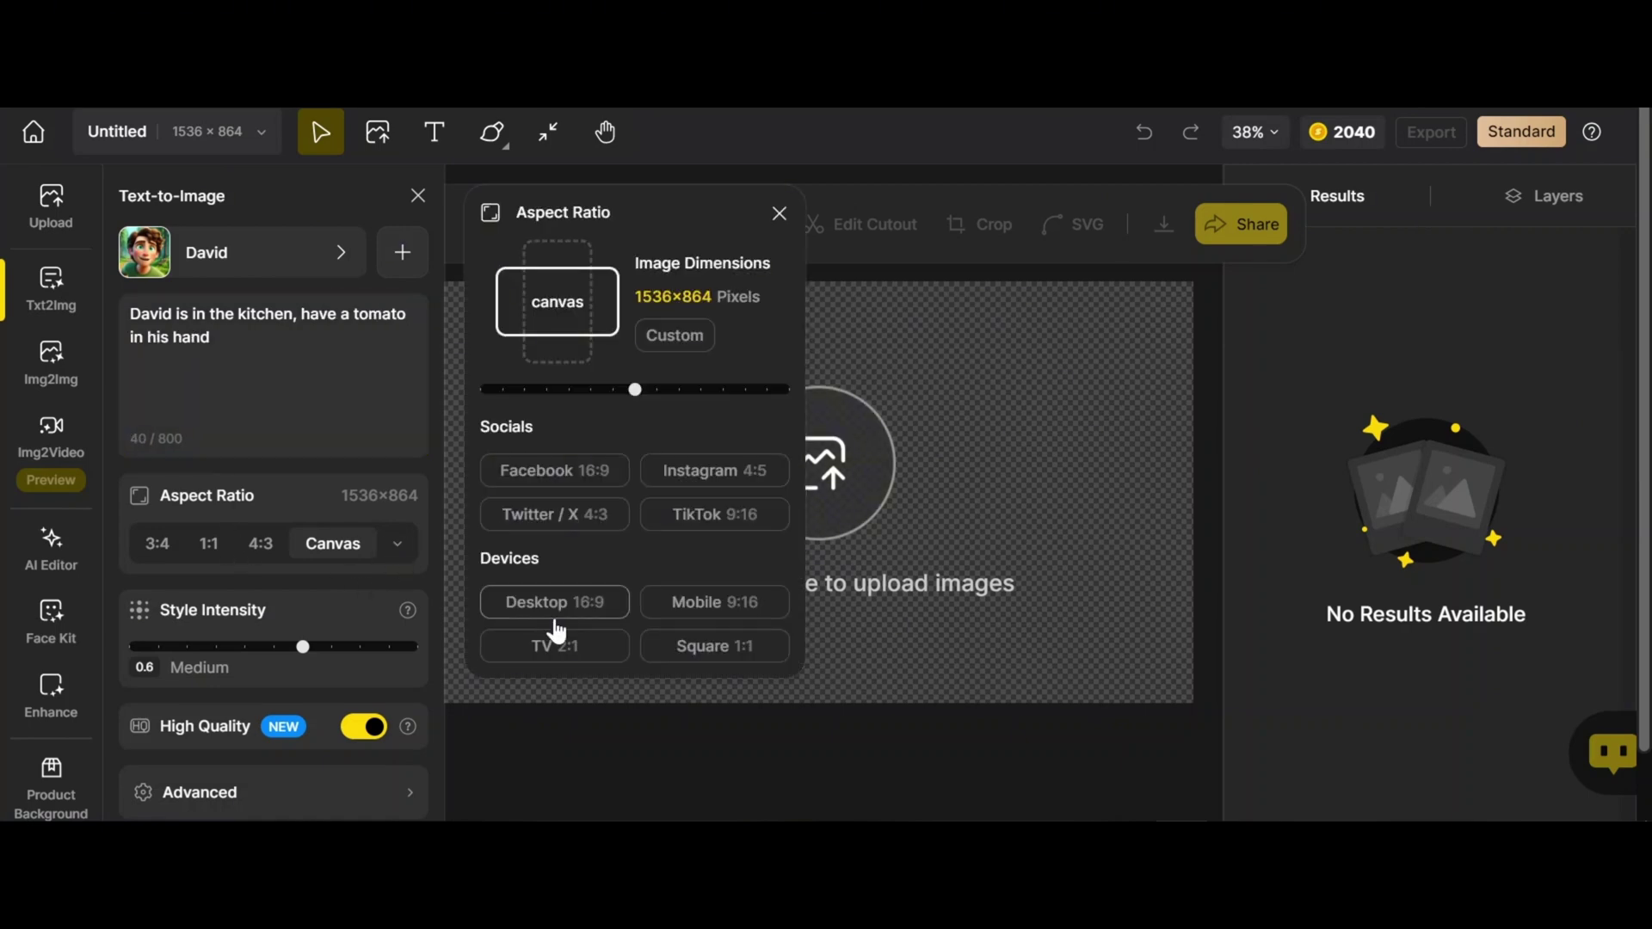
{"action": "left_click", "coordinate": [556, 628]}
{"action": "left_click", "coordinate": [445, 482]}
{"action": "scroll", "coordinate": [317, 521], "scroll_direction": "down", "scroll_amount": 1}
{"action": "mouse_move", "coordinate": [402, 530]}
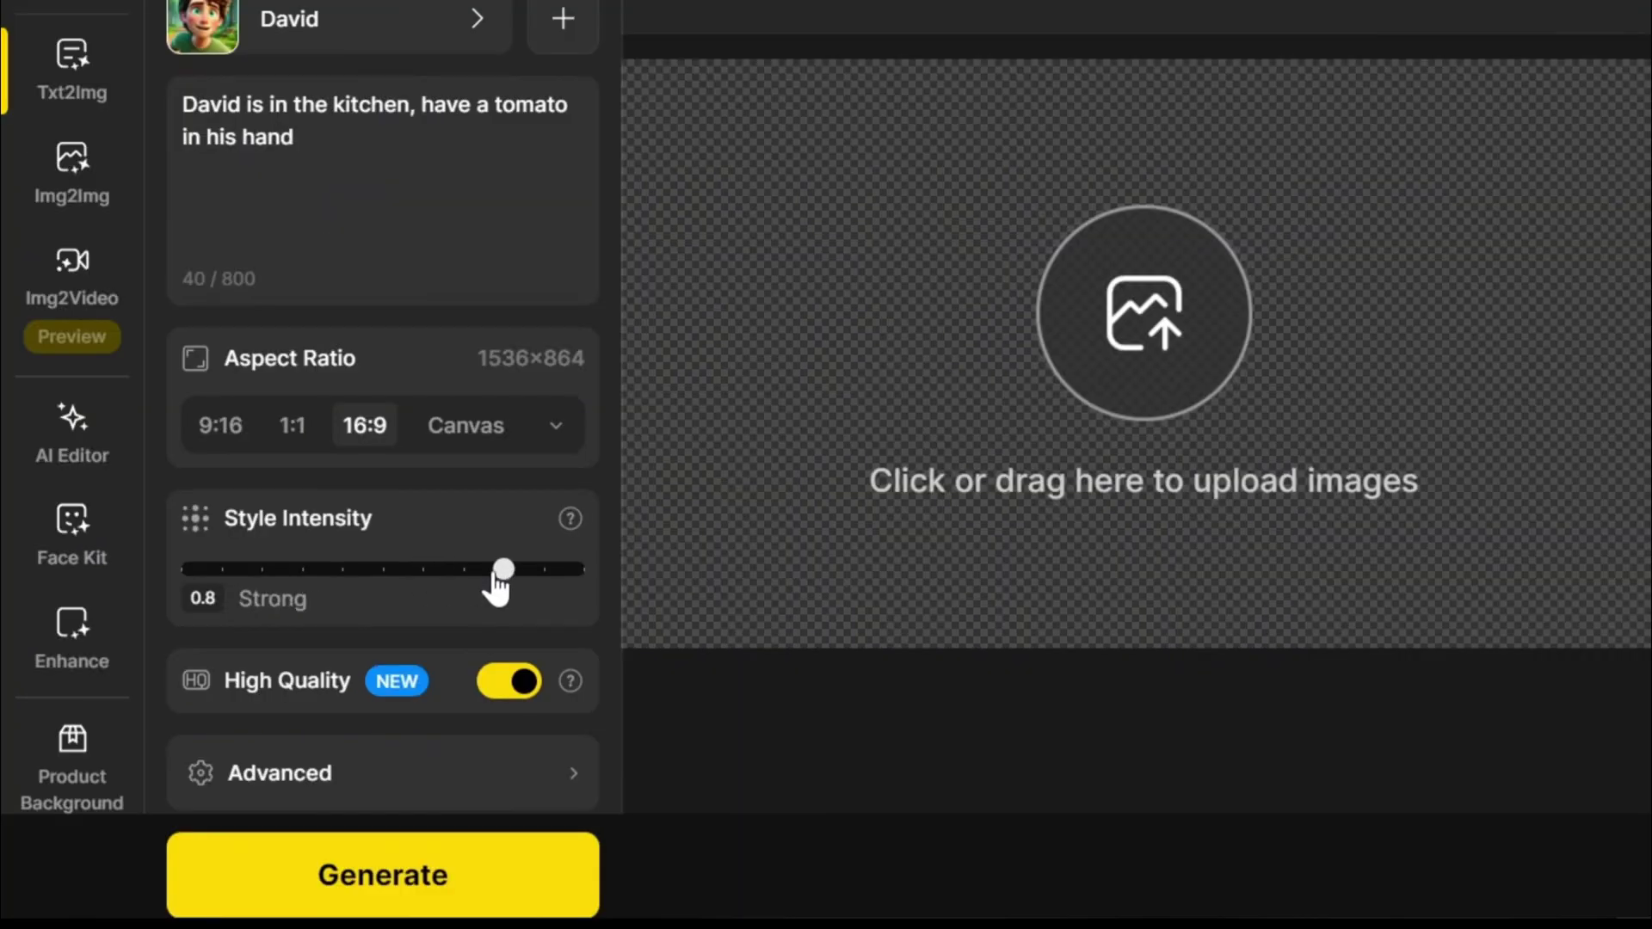
{"action": "left_click_drag", "start_coordinate": [508, 575], "coordinate": [528, 575]}
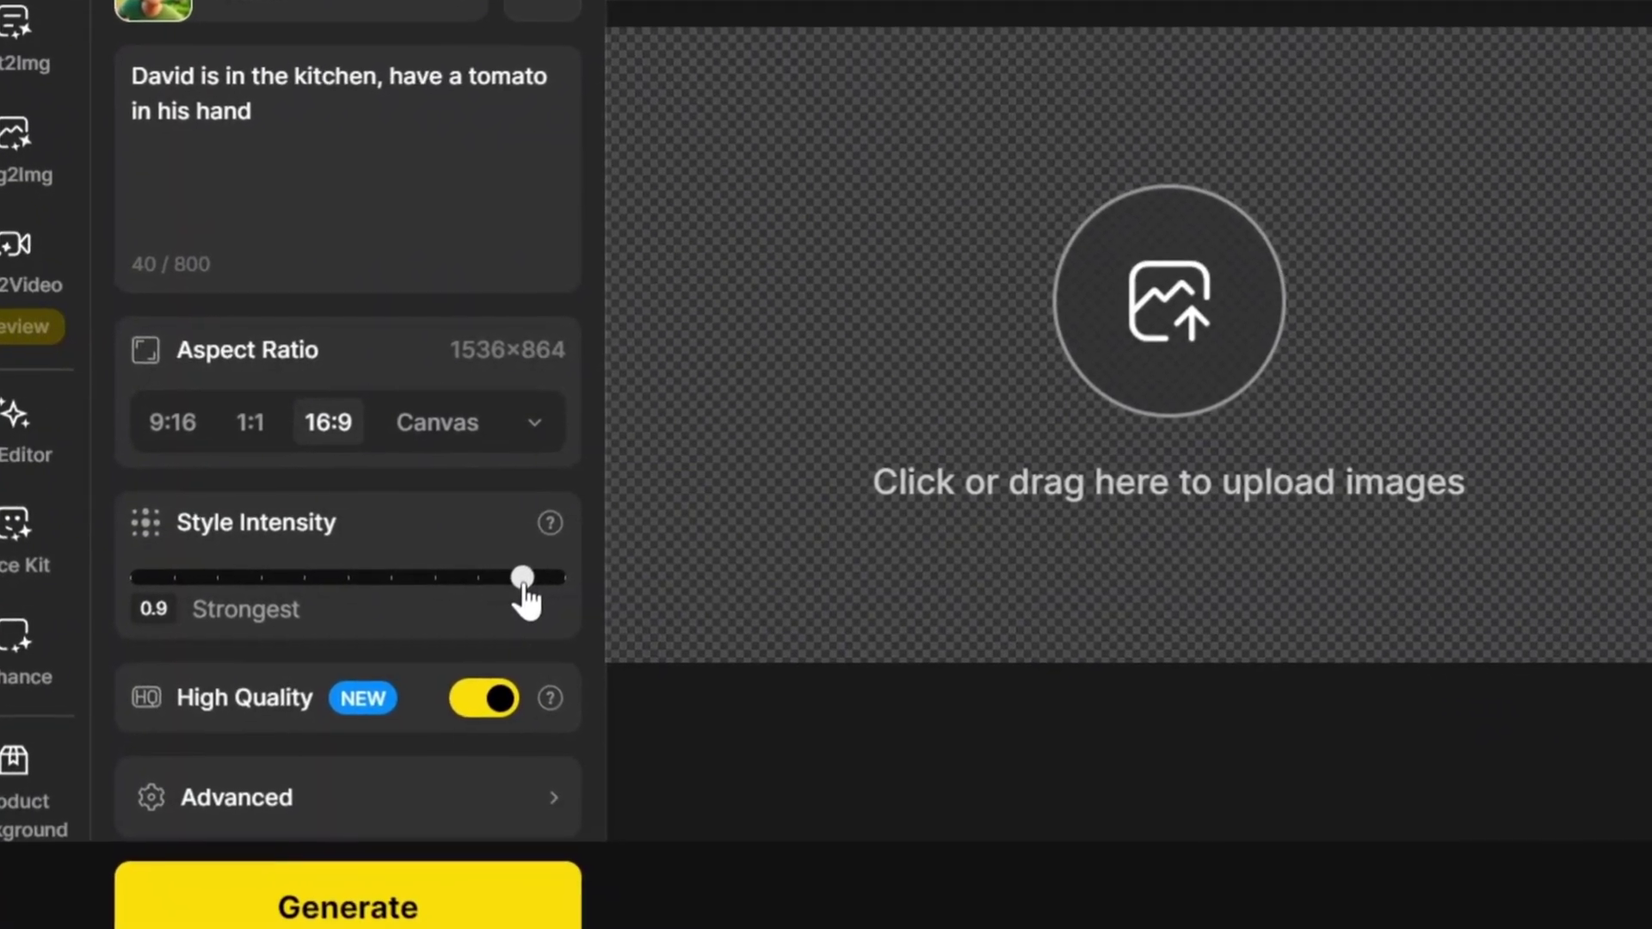
{"action": "left_click_drag", "start_coordinate": [522, 591], "coordinate": [302, 601]}
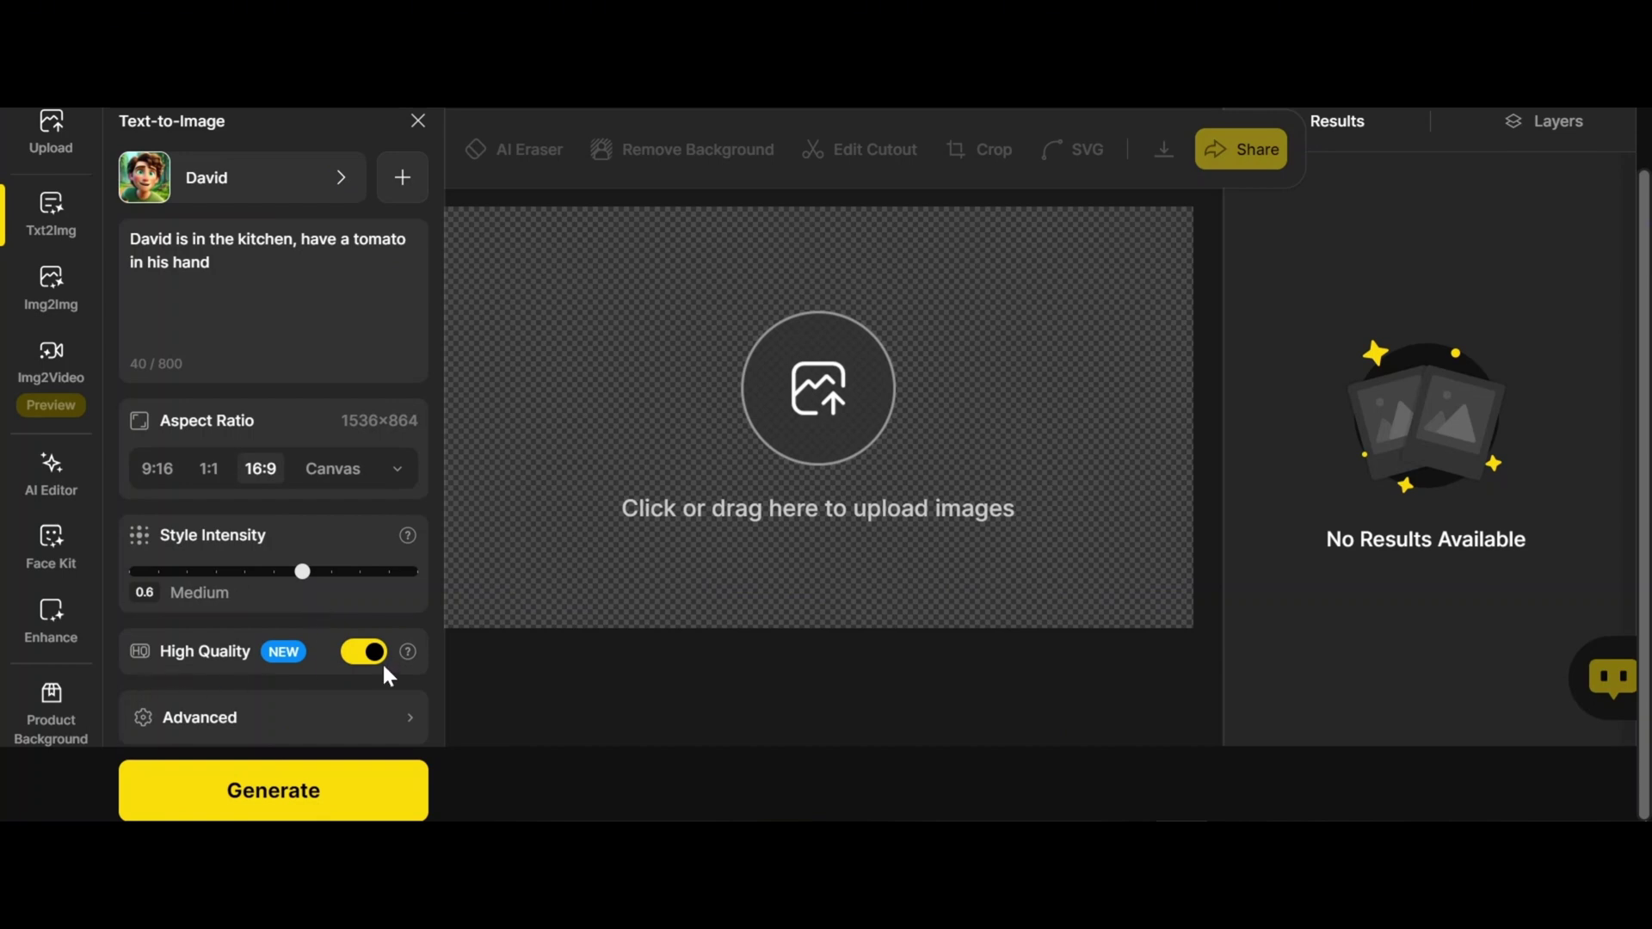
Step: Add the negative prompt 'deforemd, nude,' and generate the David kitchen images
{"action": "mouse_move", "coordinate": [407, 654]}
{"action": "left_click", "coordinate": [368, 732]}
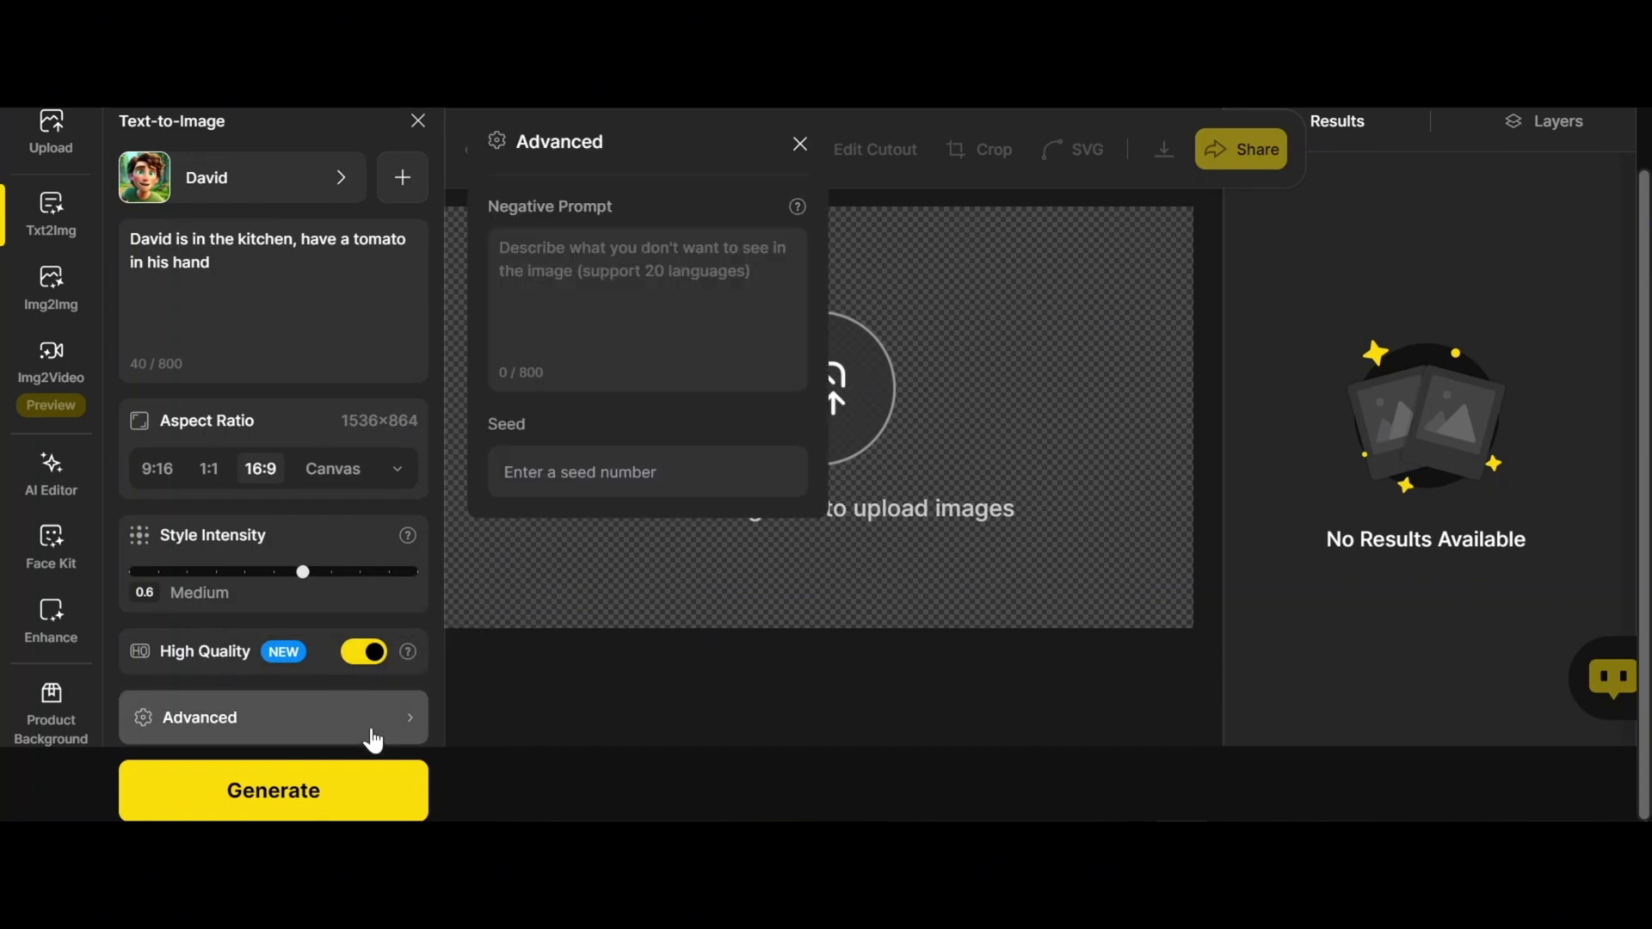
{"action": "left_click", "coordinate": [618, 258]}
{"action": "type", "text": "deforemd, nude,"}
{"action": "key", "text": "Tab"}
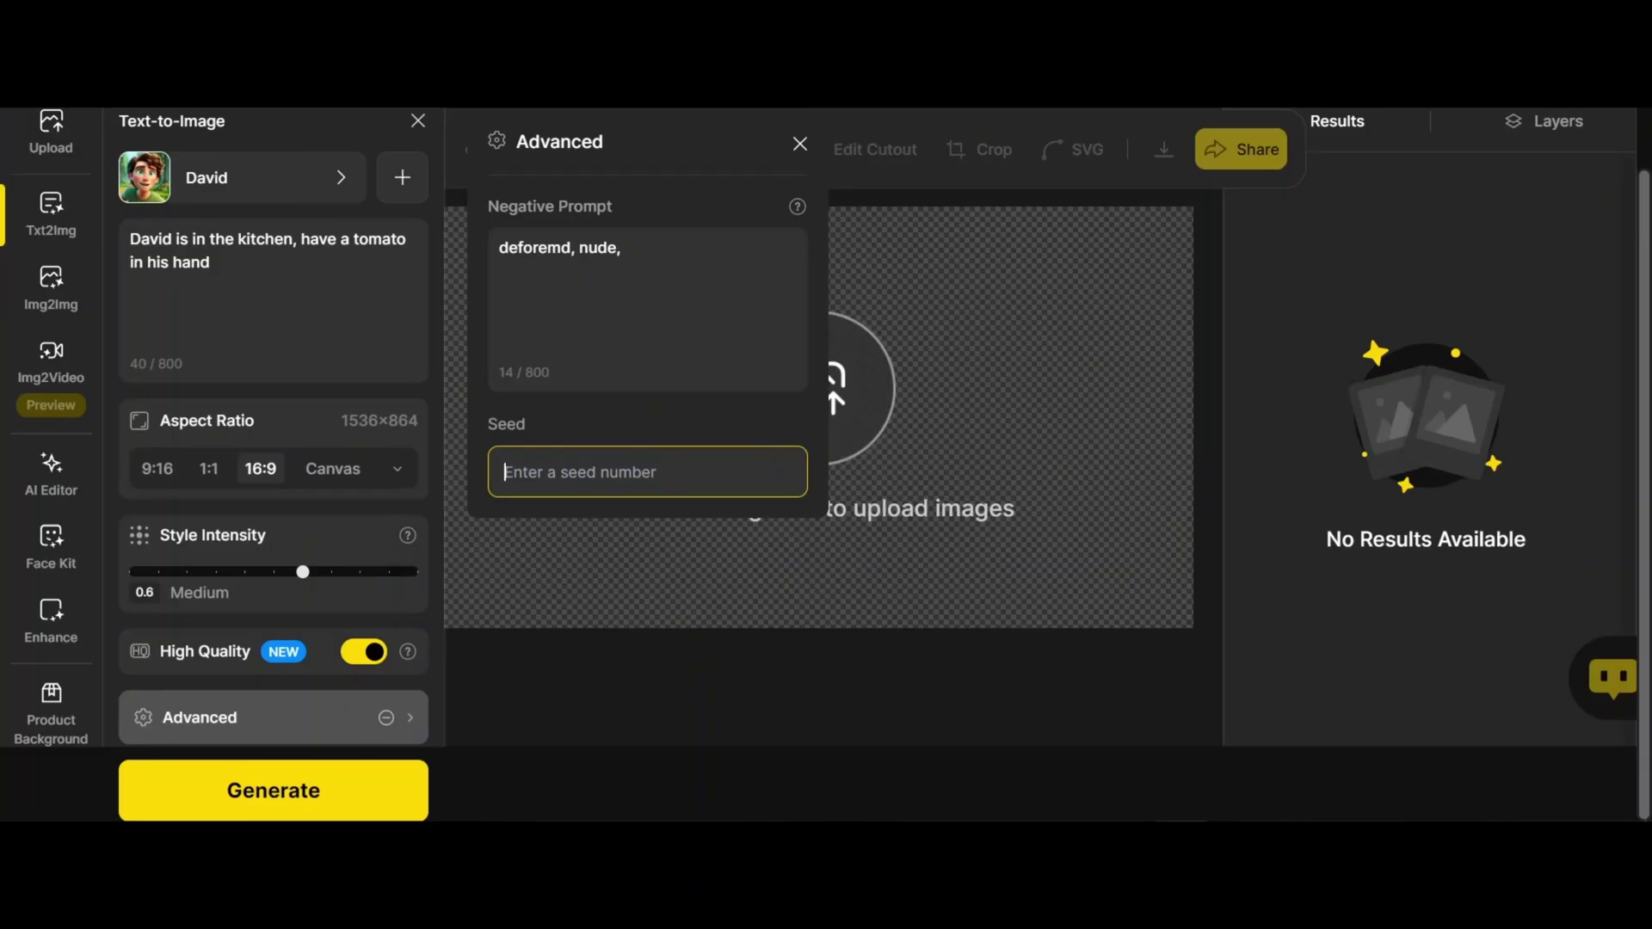
{"action": "left_click", "coordinate": [268, 809]}
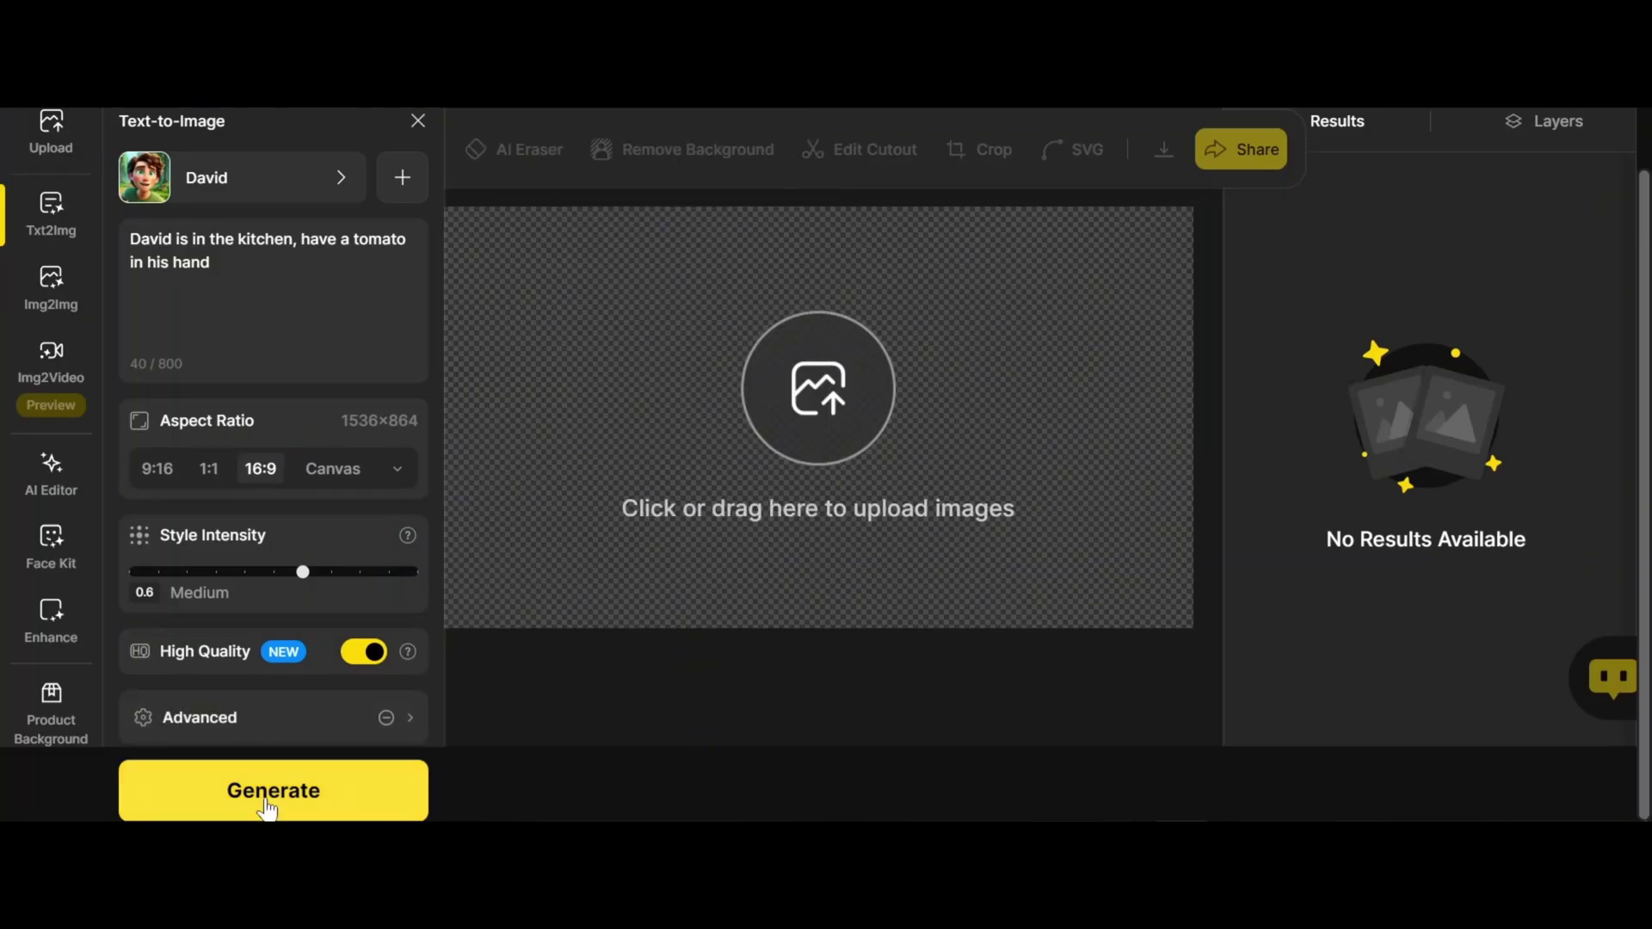
{"action": "left_click", "coordinate": [270, 807]}
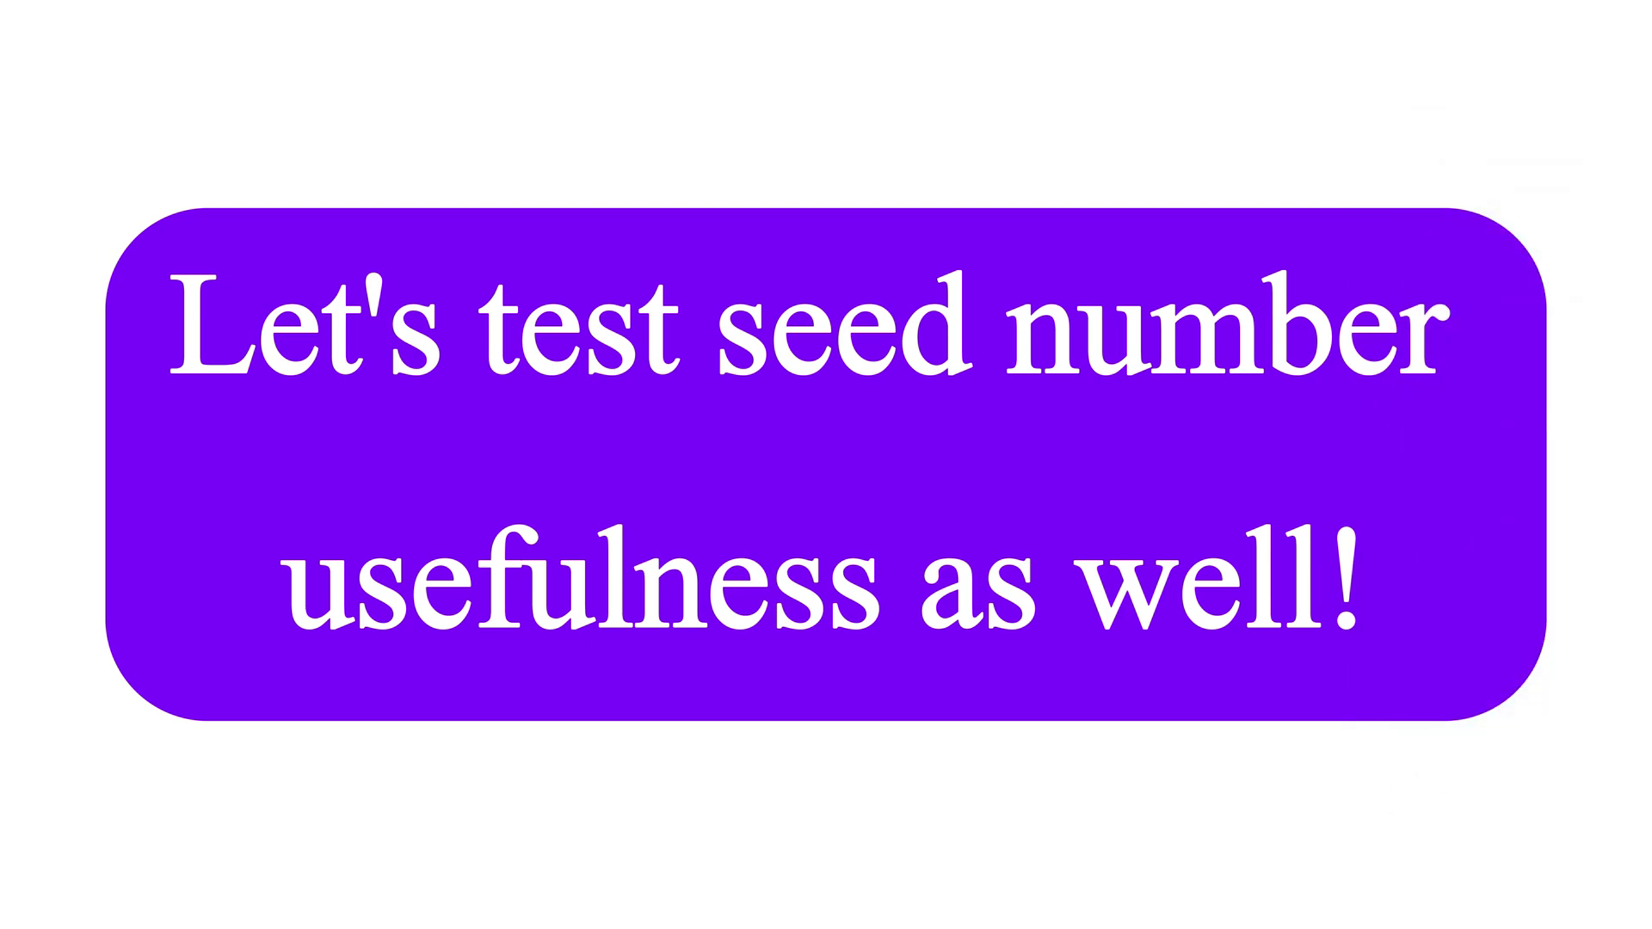
Step: Check the seed setting and set the FLUX.1 image ratio to Desktop 16:9
{"action": "left_click", "coordinate": [285, 645]}
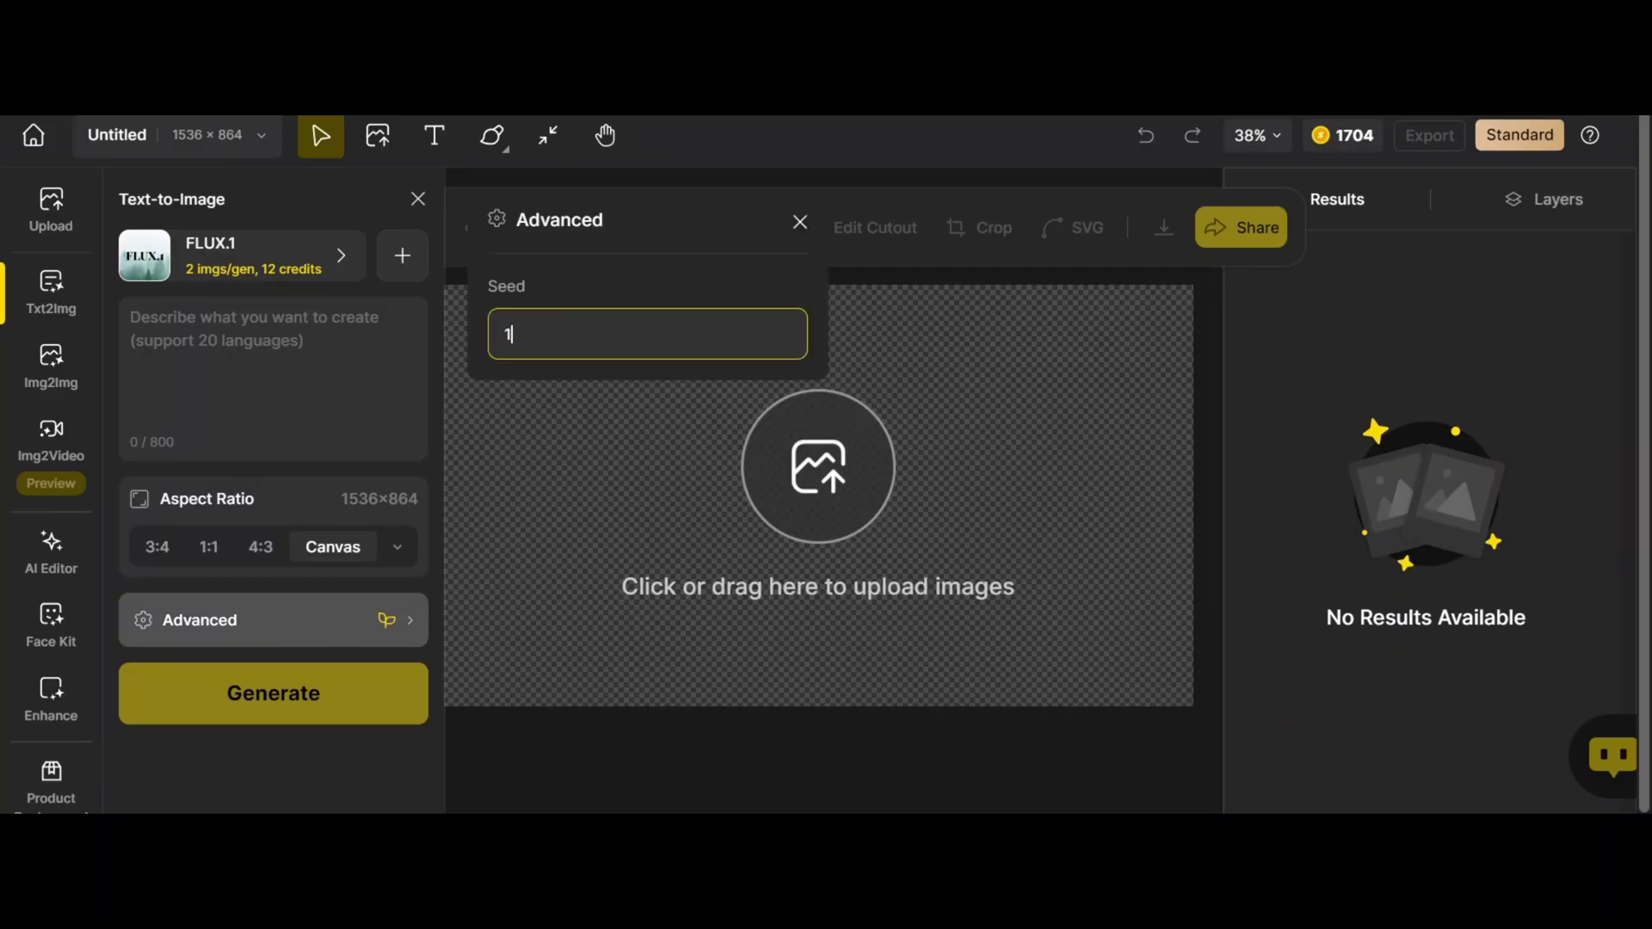
{"action": "left_click", "coordinate": [800, 226]}
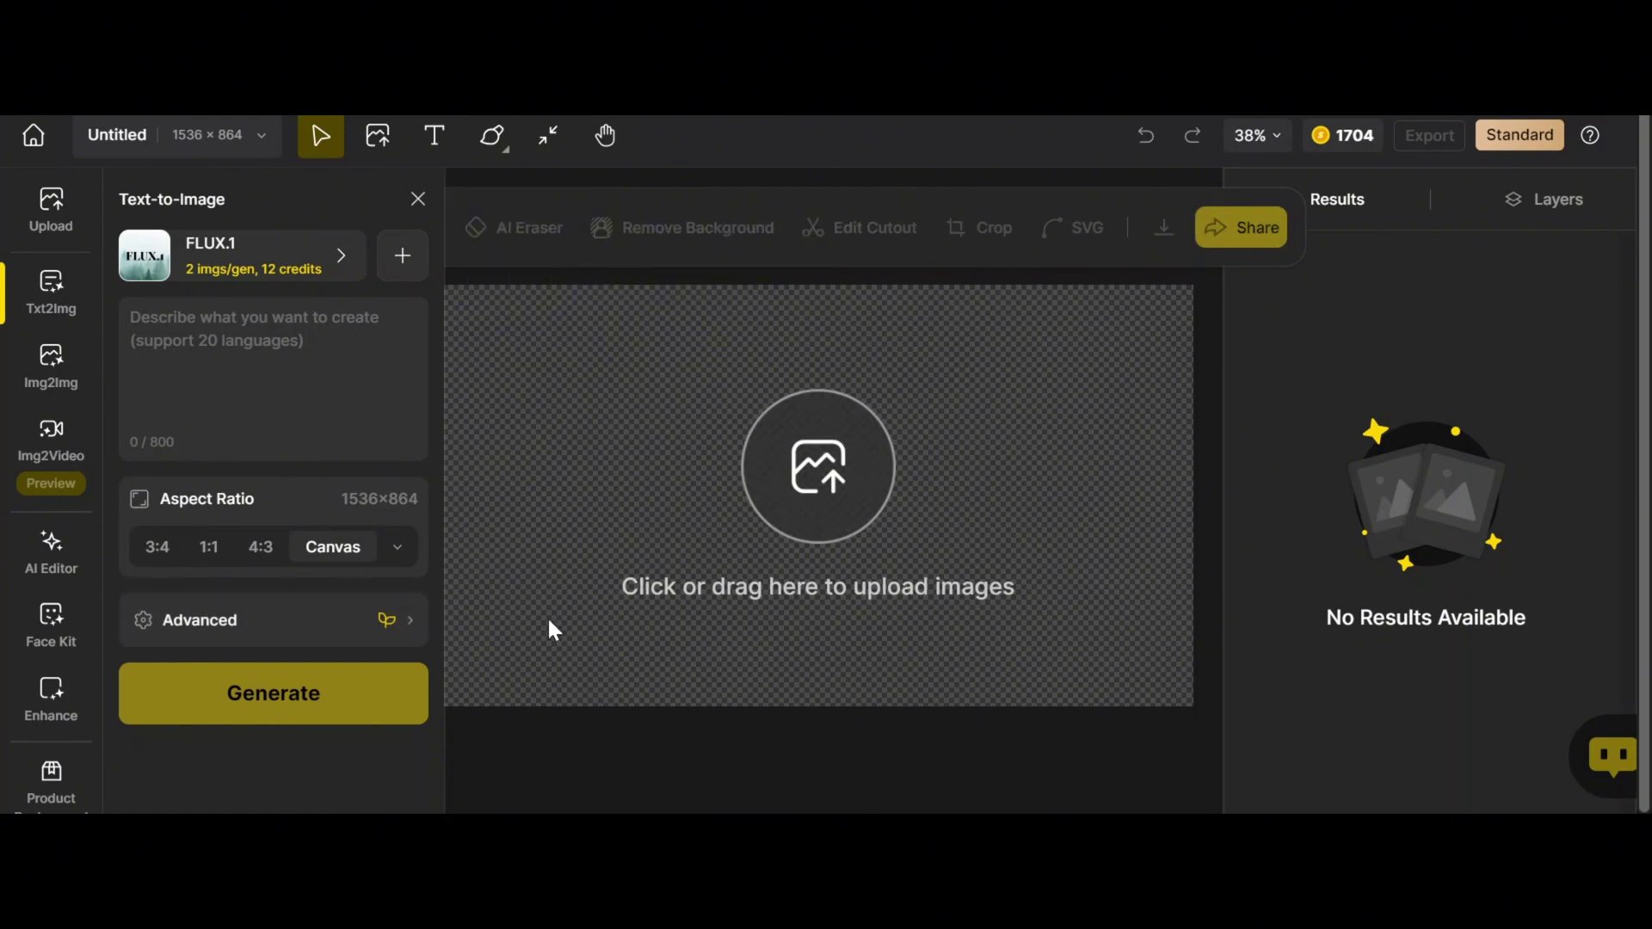
{"action": "left_click", "coordinate": [393, 550]}
{"action": "left_click", "coordinate": [547, 604]}
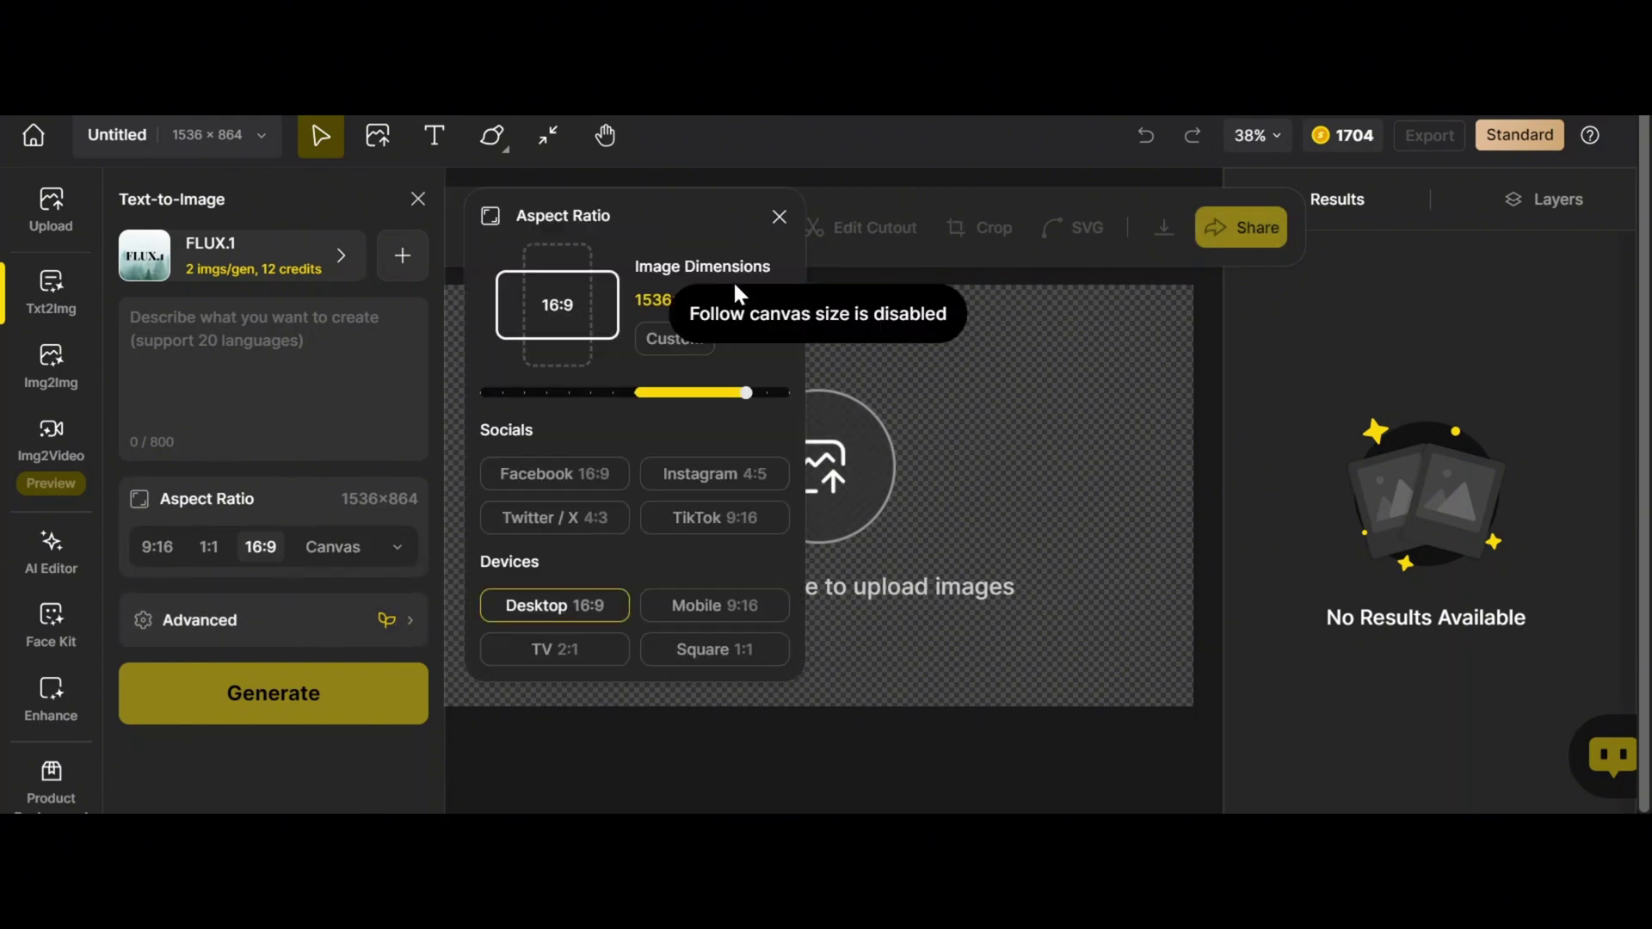
{"action": "left_click", "coordinate": [779, 220]}
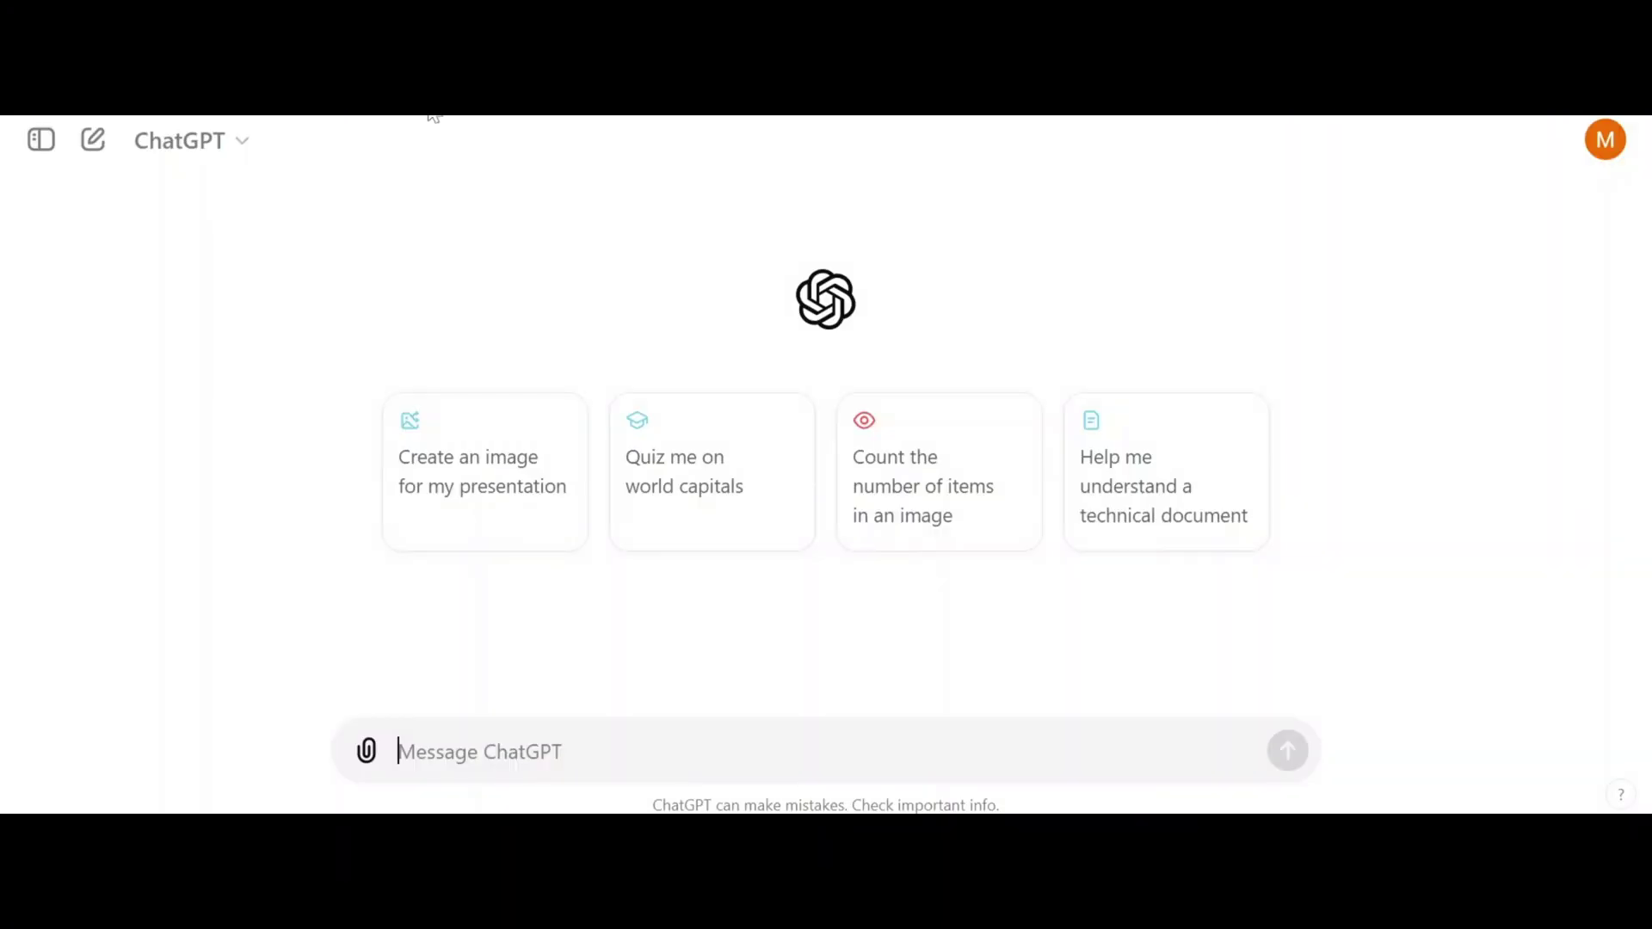
Step: Ask ChatGPT for a 300-character Pixar character image prompt
{"action": "type", "text": "You are the best prompt writer for images. Now, I want to use text prompts to make consistent characters in Dz"}
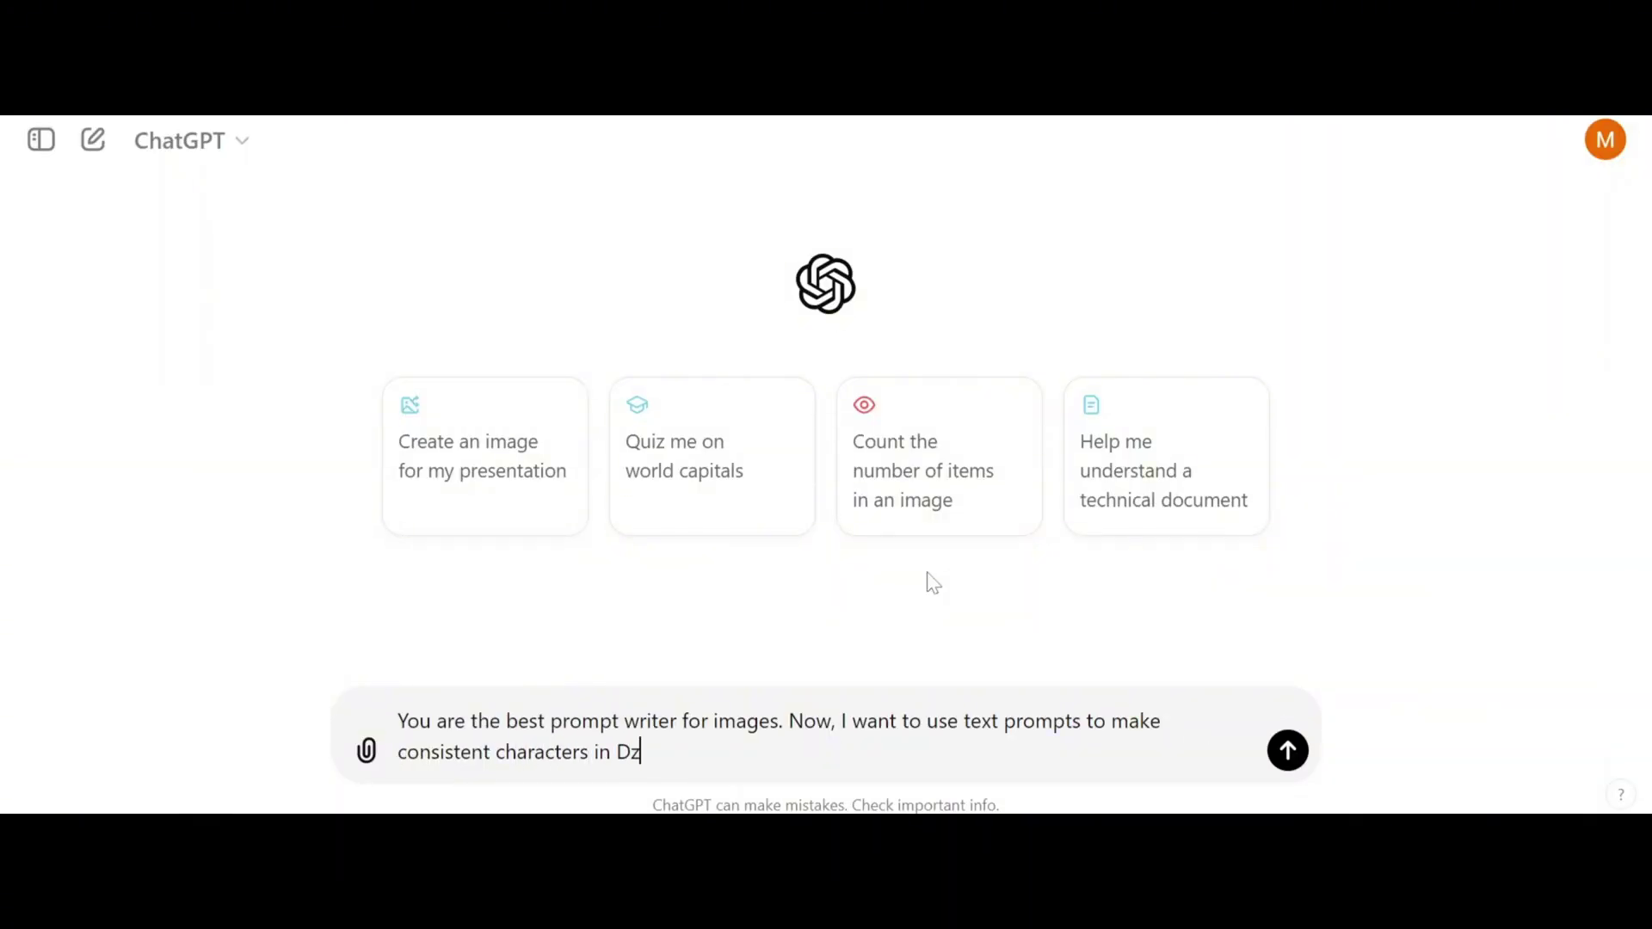
{"action": "type", "text": "ine ai platform by using the same seed number. give me al"}
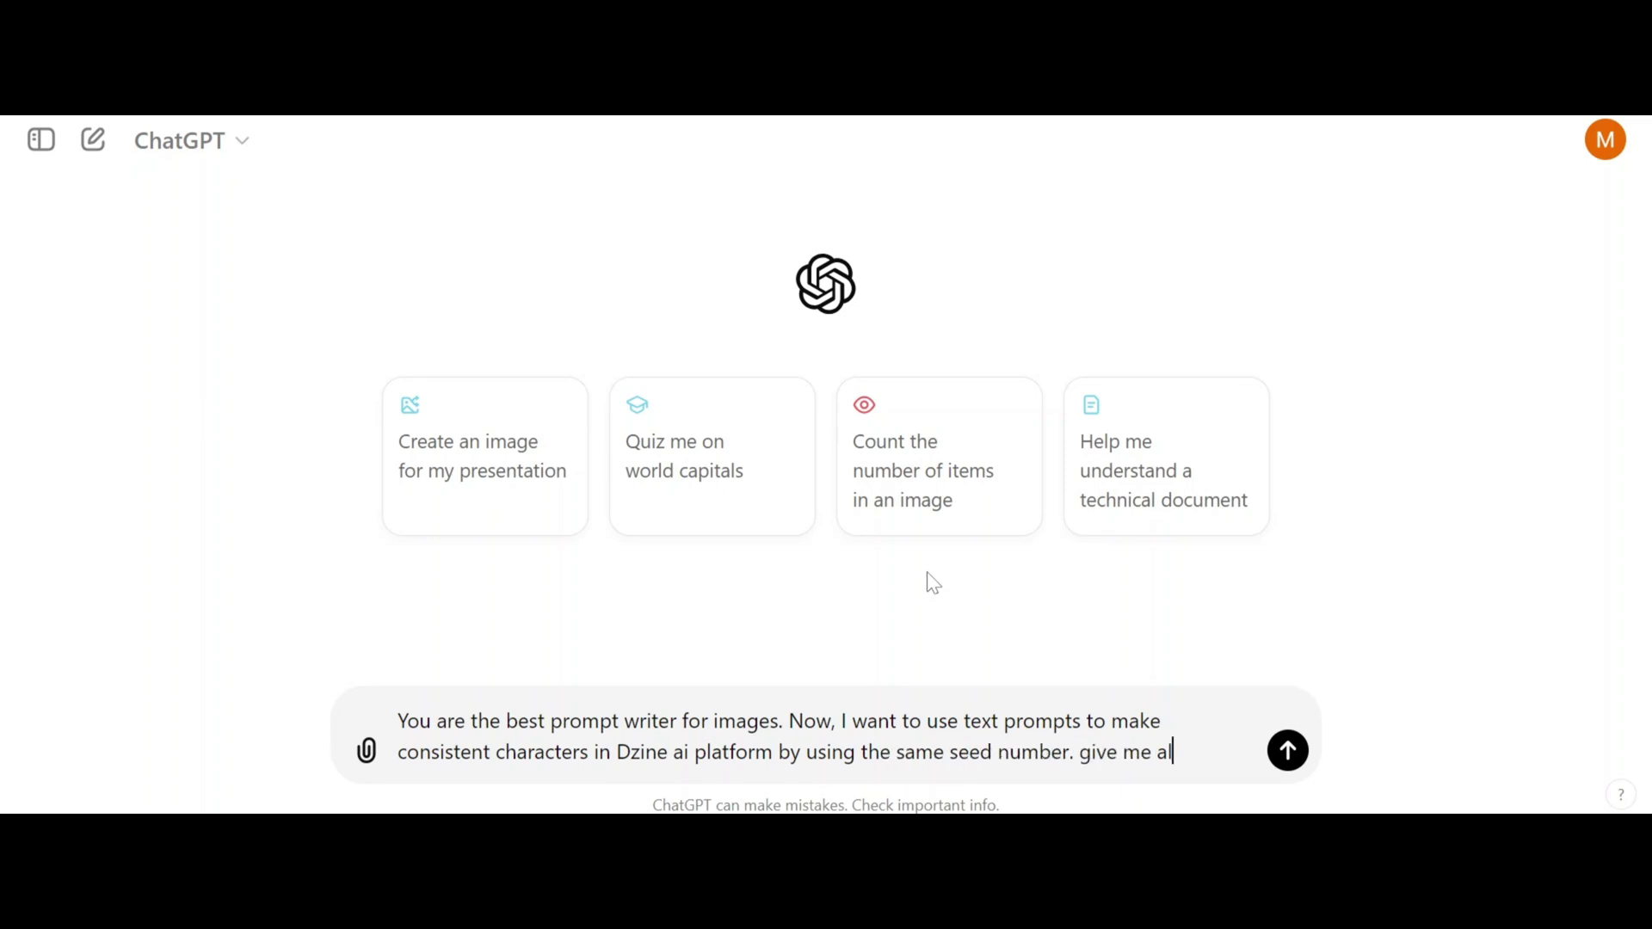
{"action": "type", "text": "l details for a pixar-like animated character! include the color of hair, skin, eye, shirt"}
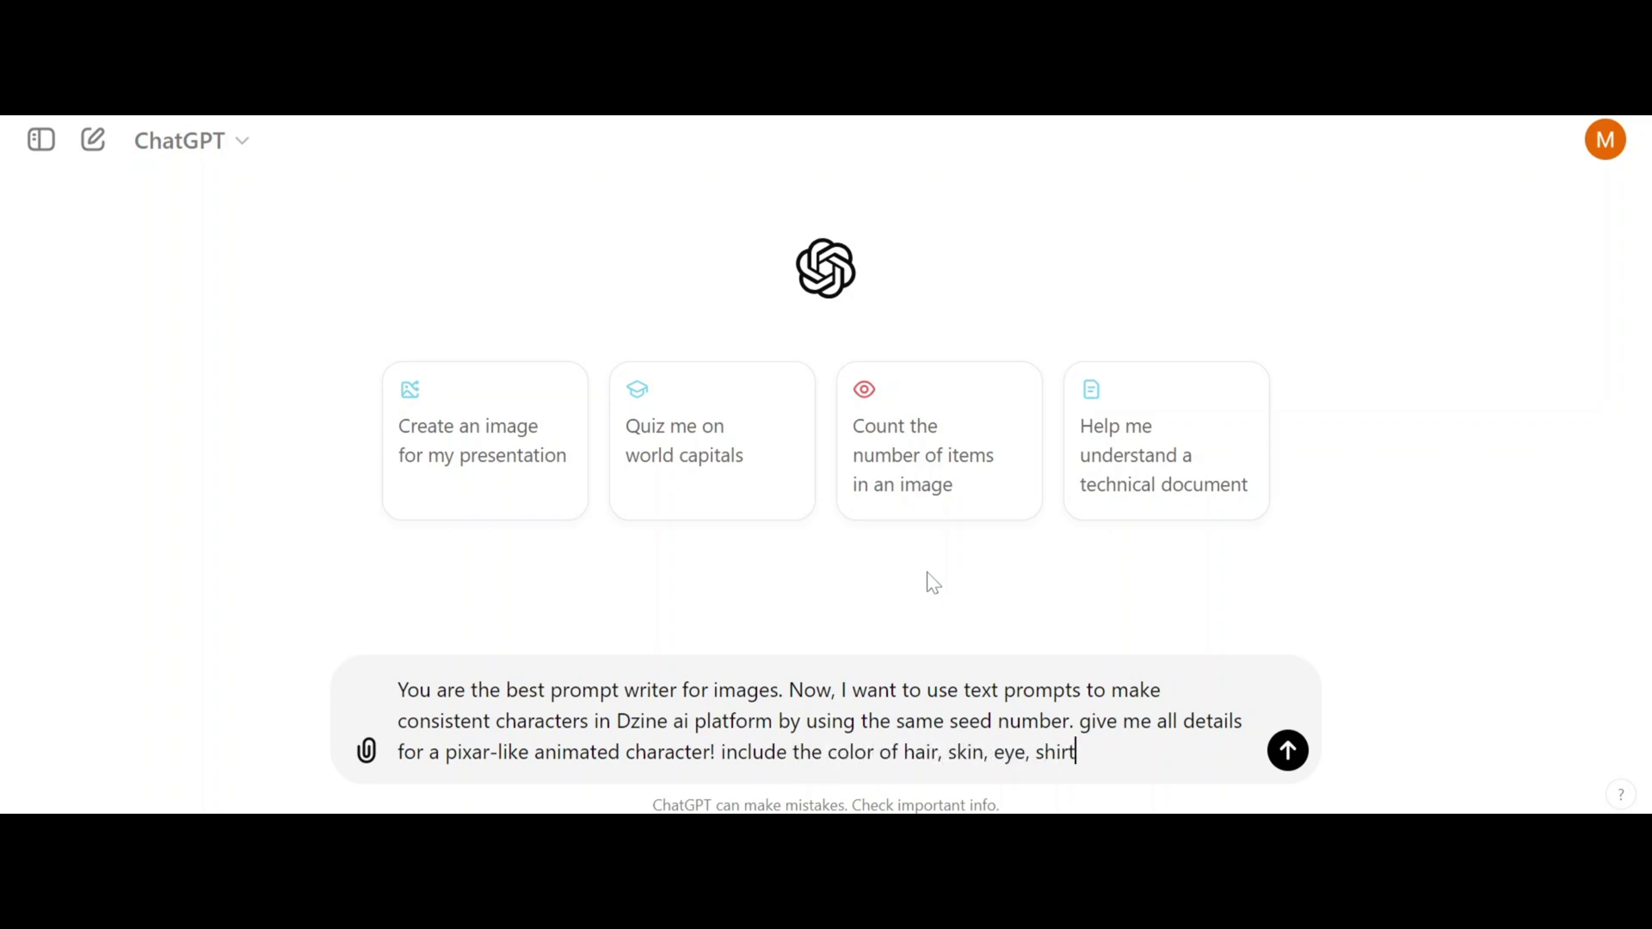
{"action": "type", "text": "x in 300 characters!"}
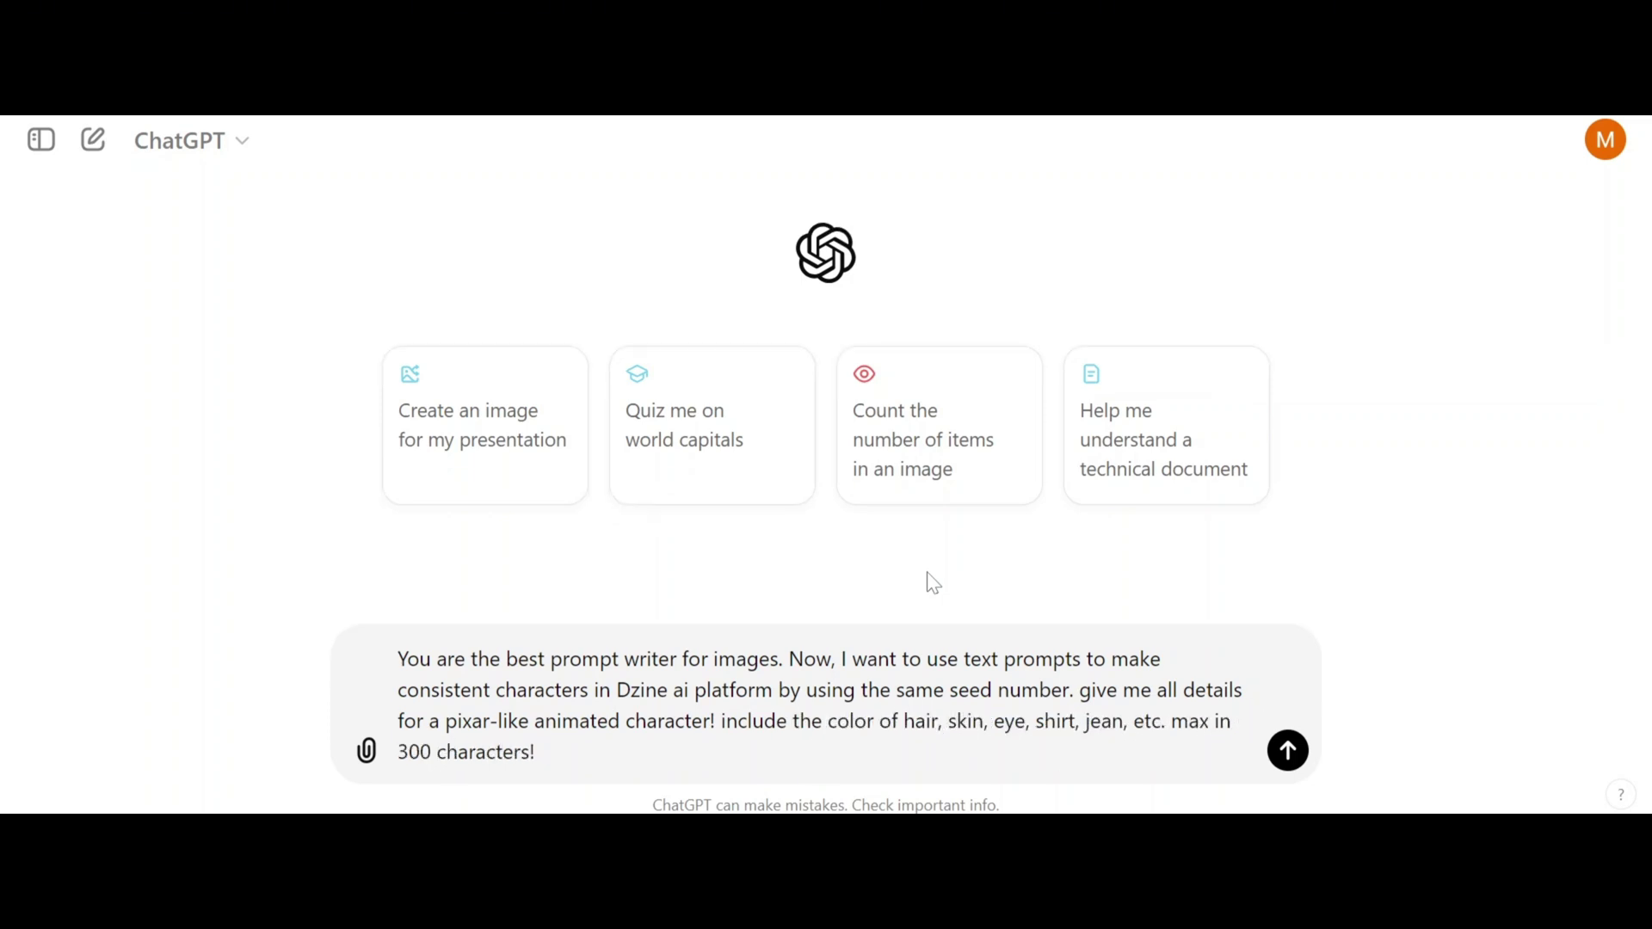
{"action": "key", "text": "Return"}
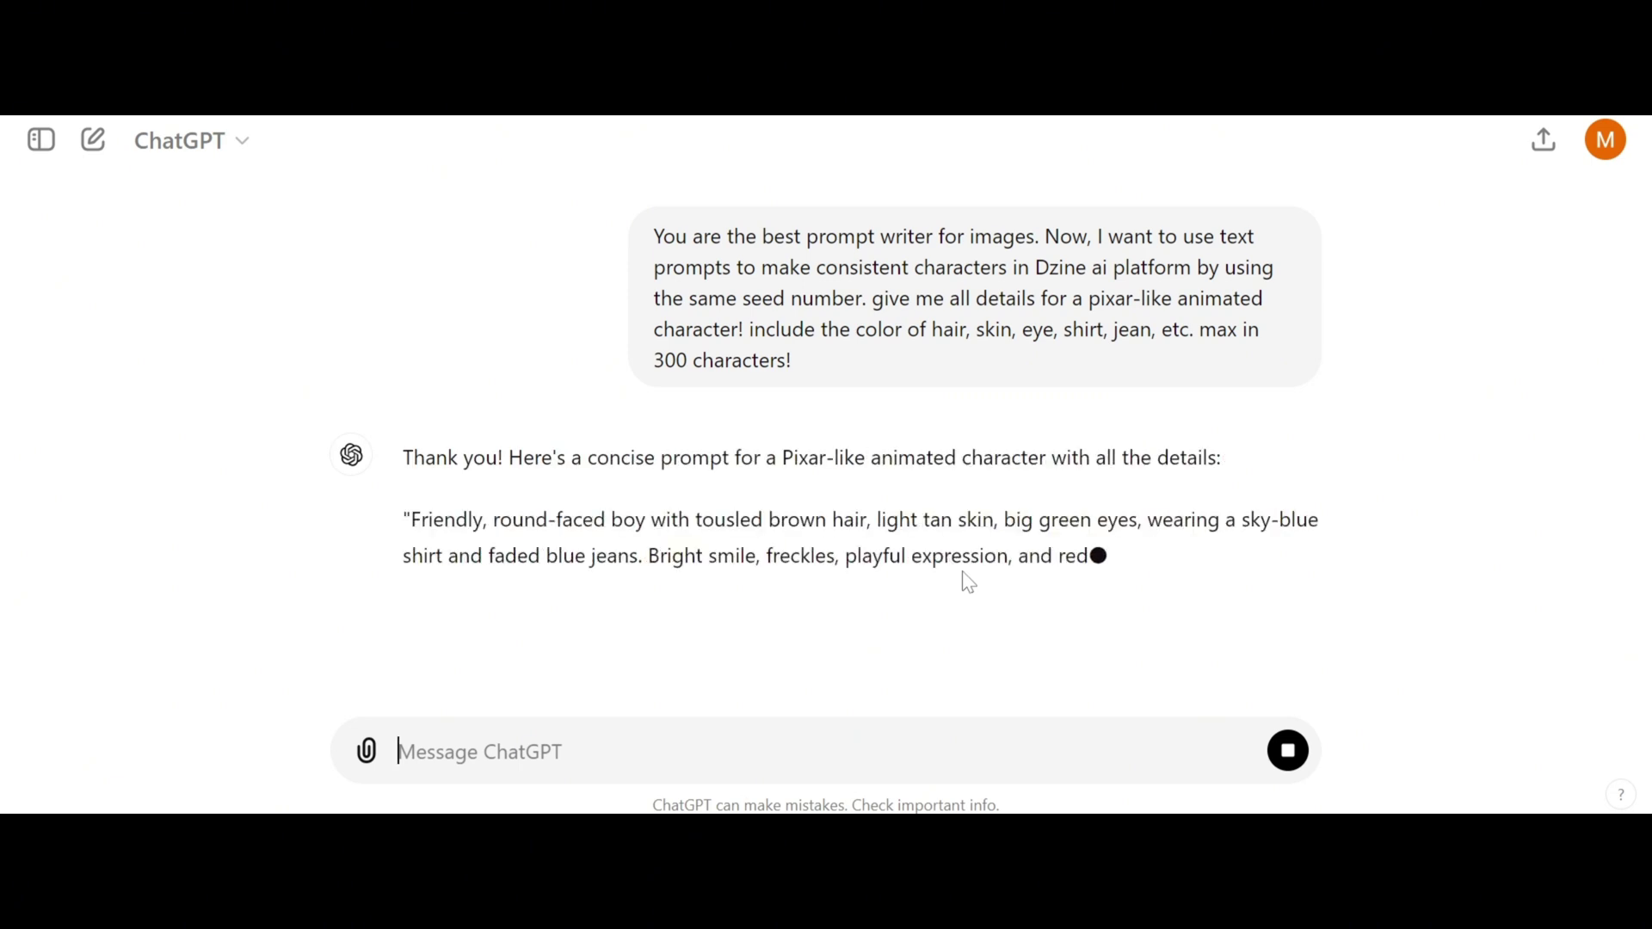
Step: Copy the quoted boy character prompt from the reply and paste it into Dzine's prompt as plain text
{"action": "left_click_drag", "start_coordinate": [394, 416], "coordinate": [1166, 457]}
{"action": "right_click", "coordinate": [477, 459]}
{"action": "left_click", "coordinate": [525, 483]}
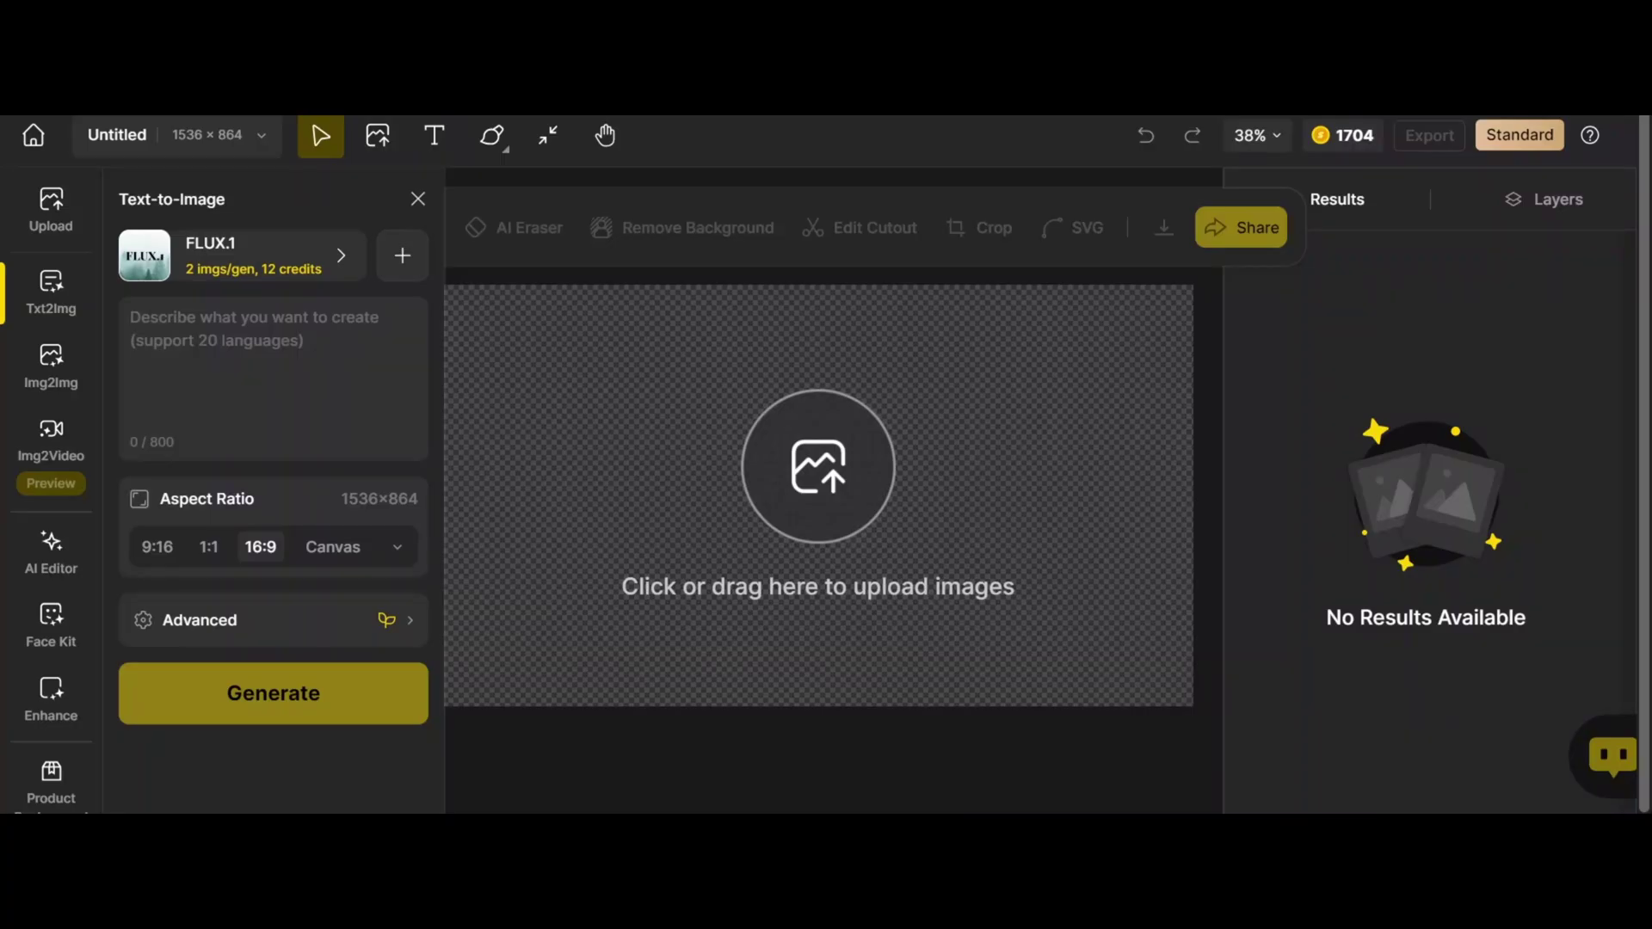
{"action": "right_click", "coordinate": [249, 325]}
{"action": "left_click", "coordinate": [331, 616]}
Step: Prefix the prompt with 'a pixar animated character,' and generate images
{"action": "left_click", "coordinate": [130, 317]}
{"action": "type", "text": "a pixar animated character, Friendly,"}
{"action": "scroll", "coordinate": [273, 740], "scroll_direction": "down", "scroll_amount": 1}
{"action": "left_click", "coordinate": [265, 734]}
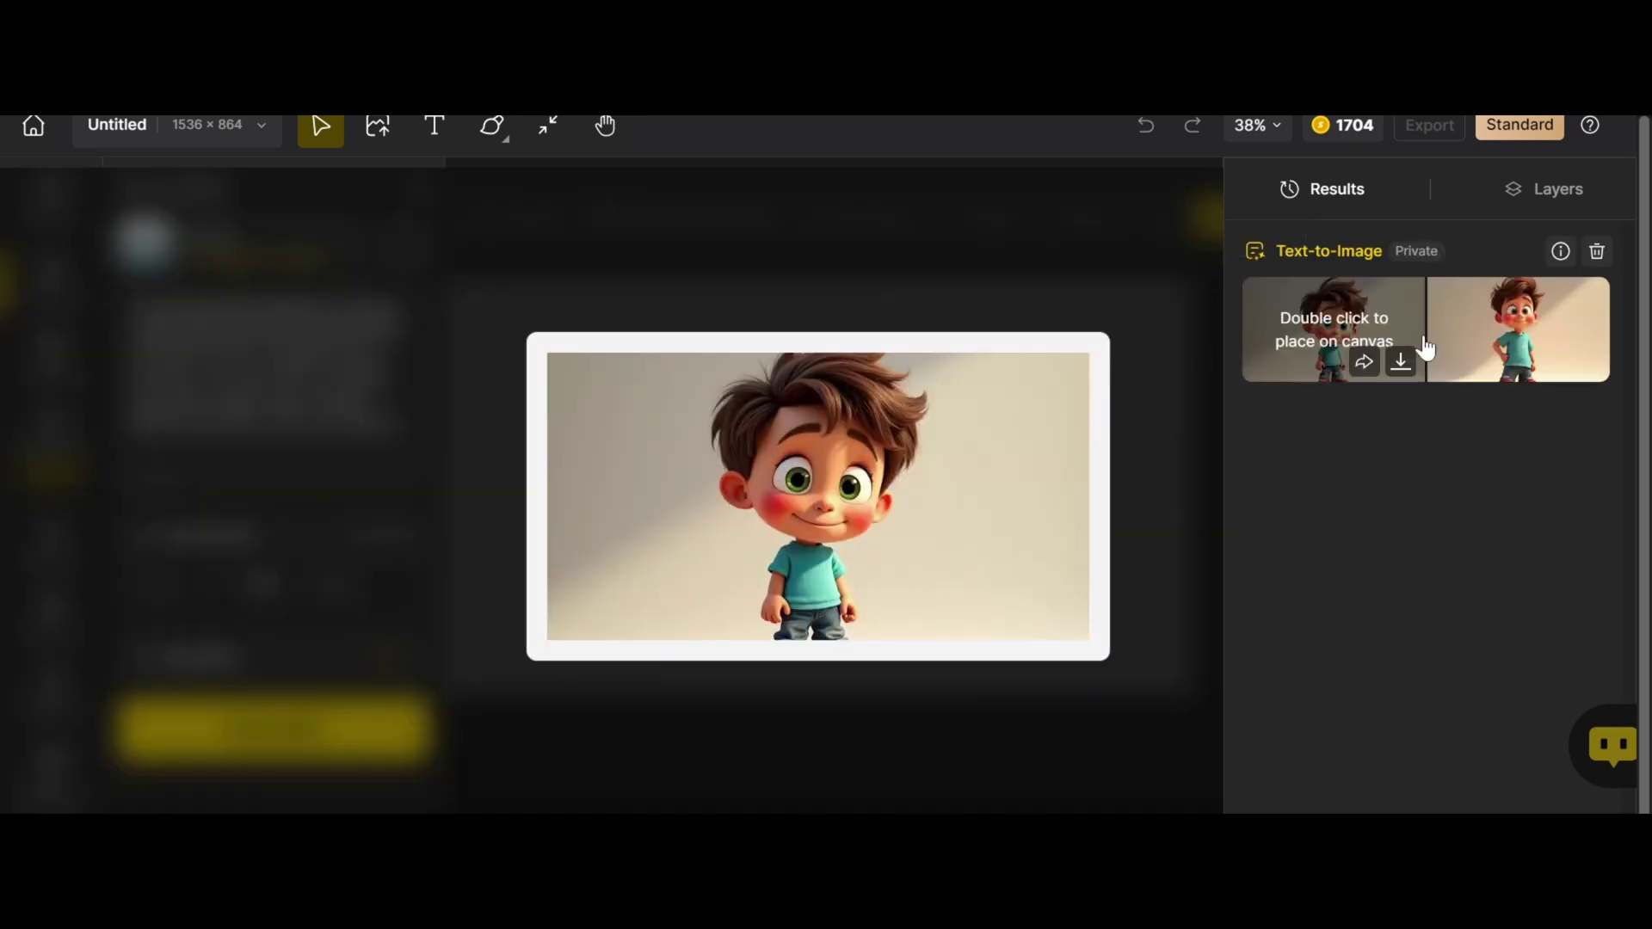
Step: Preview a result, then append 'running outside' and generate the boy running
{"action": "left_click", "coordinate": [274, 729]}
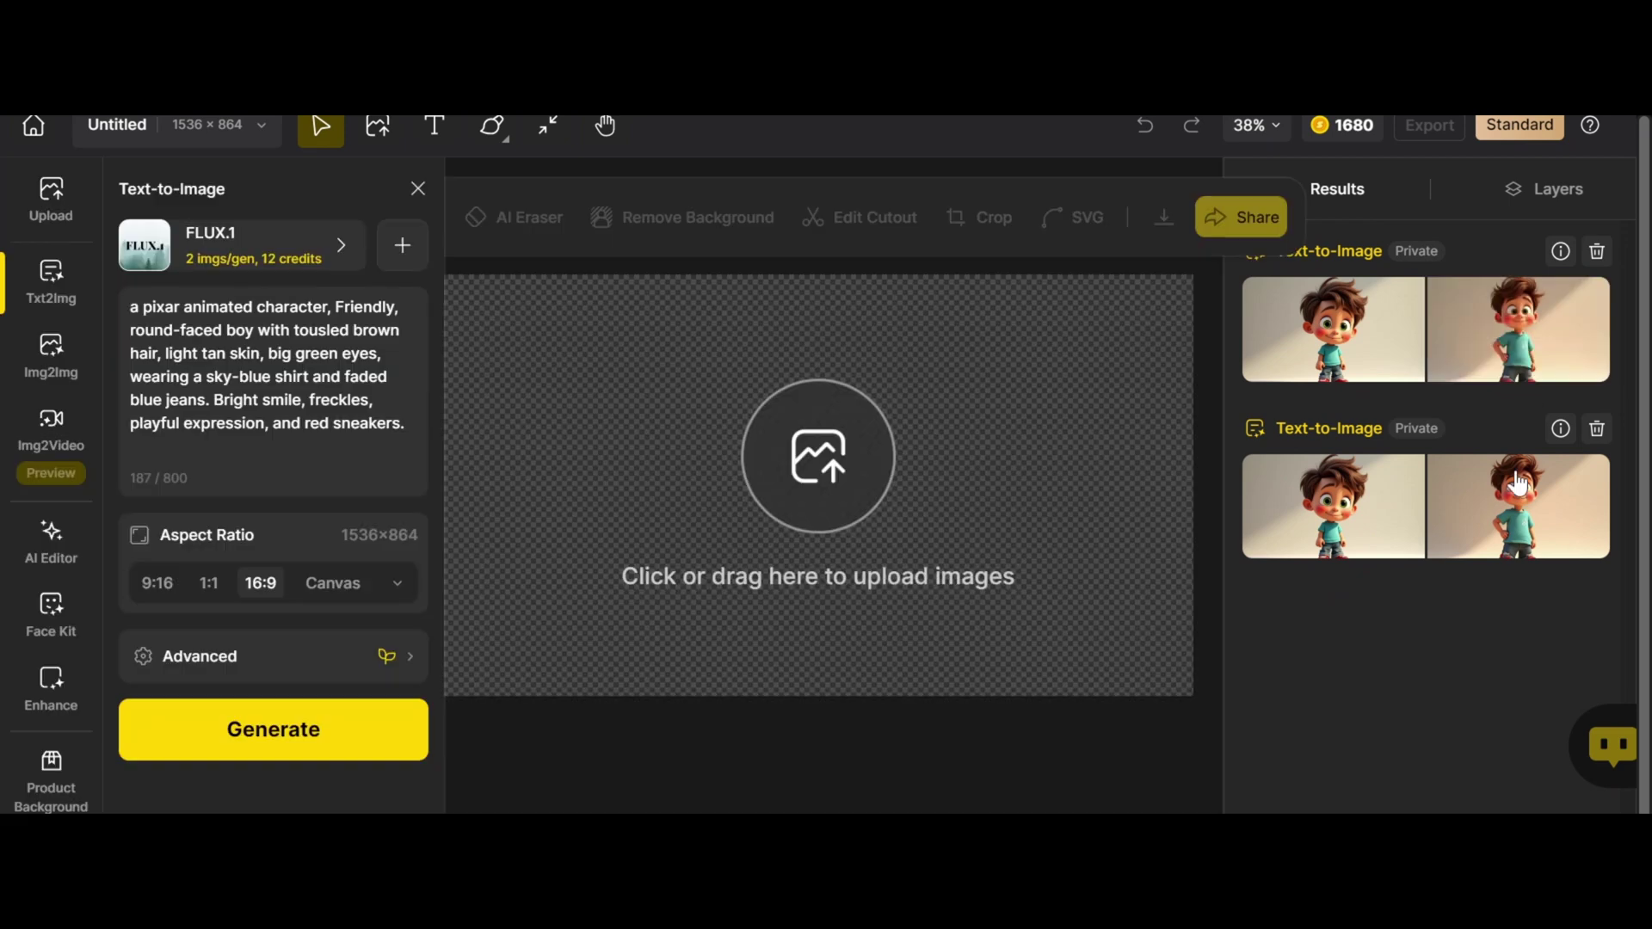
{"action": "type", "text": "running"}
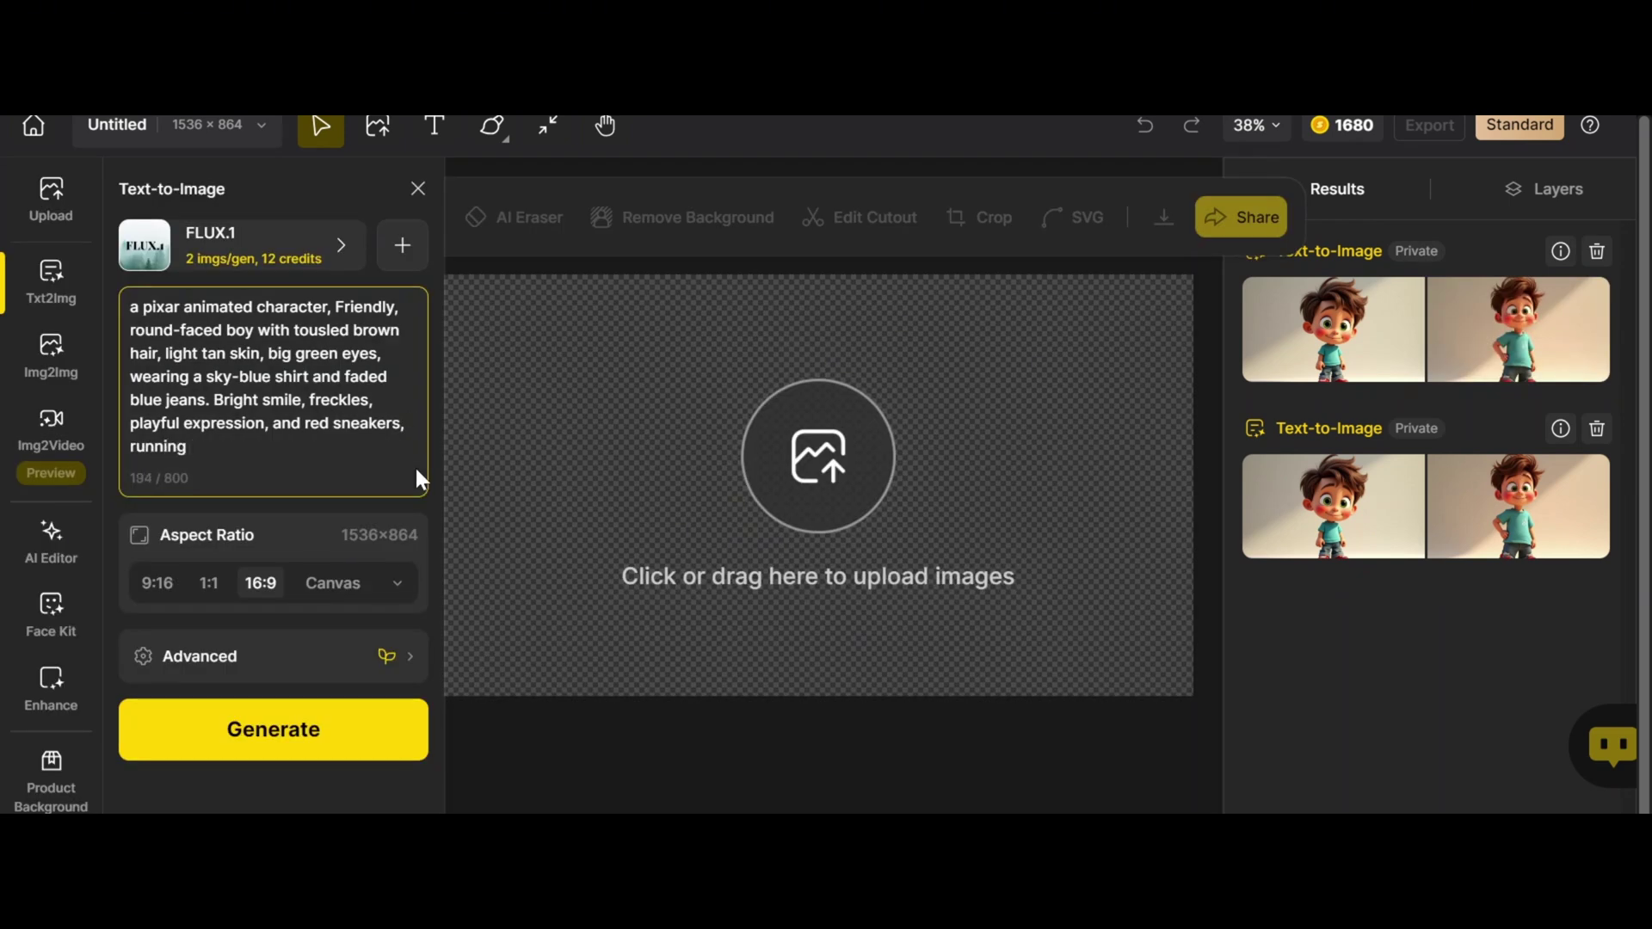
{"action": "type", "text": " outside"}
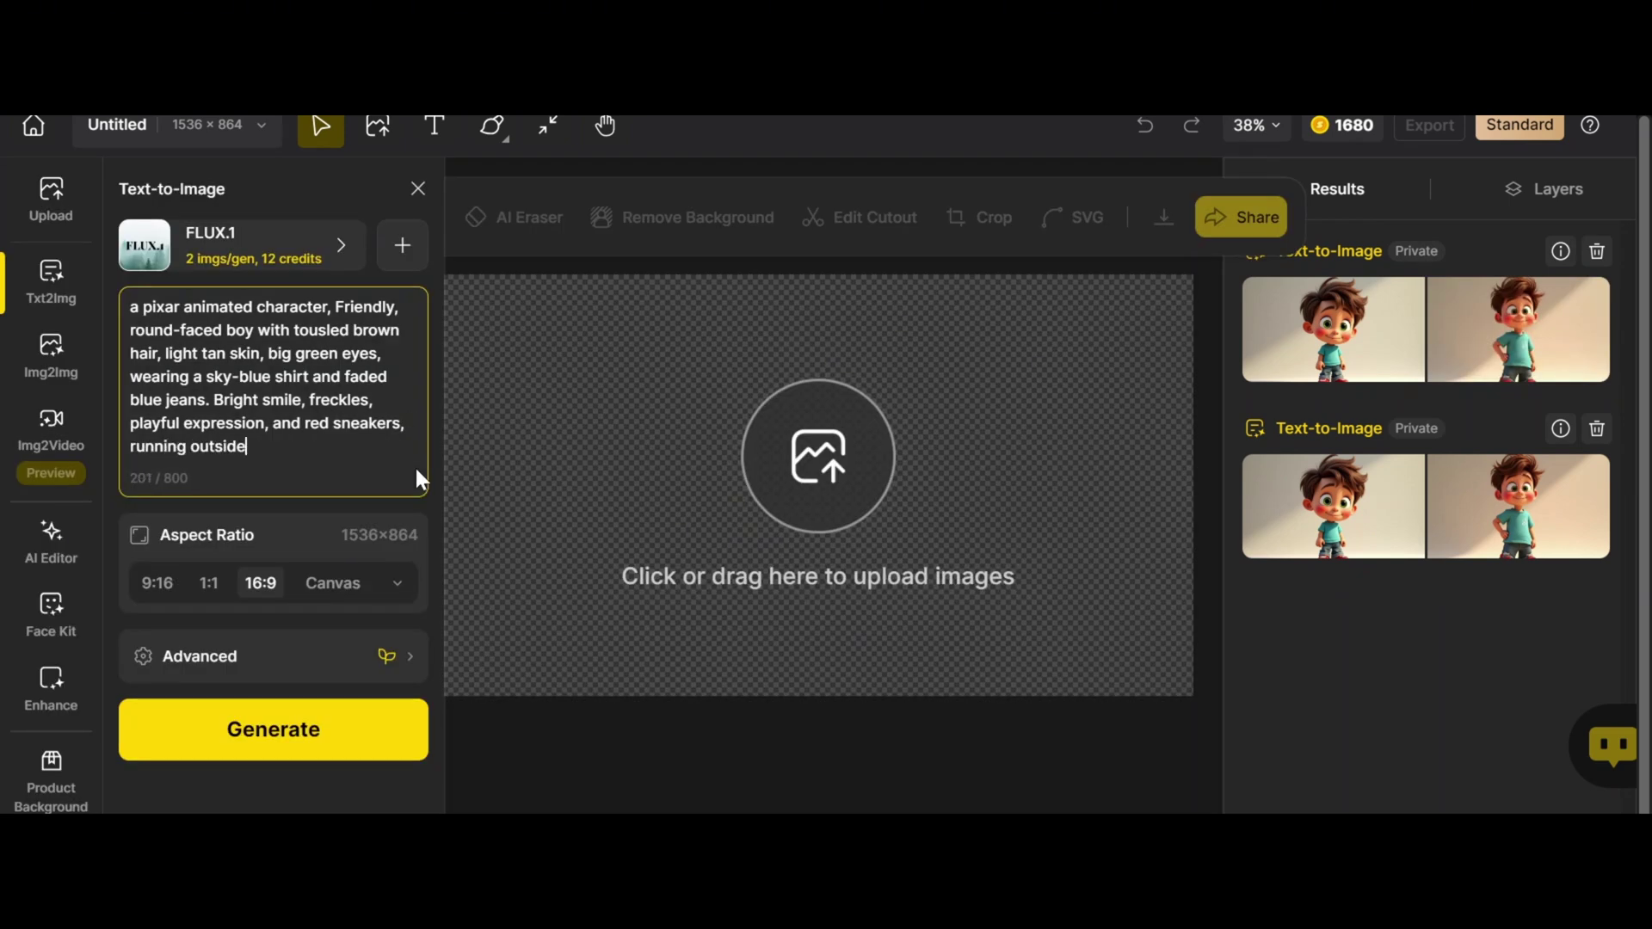
{"action": "left_click", "coordinate": [288, 731]}
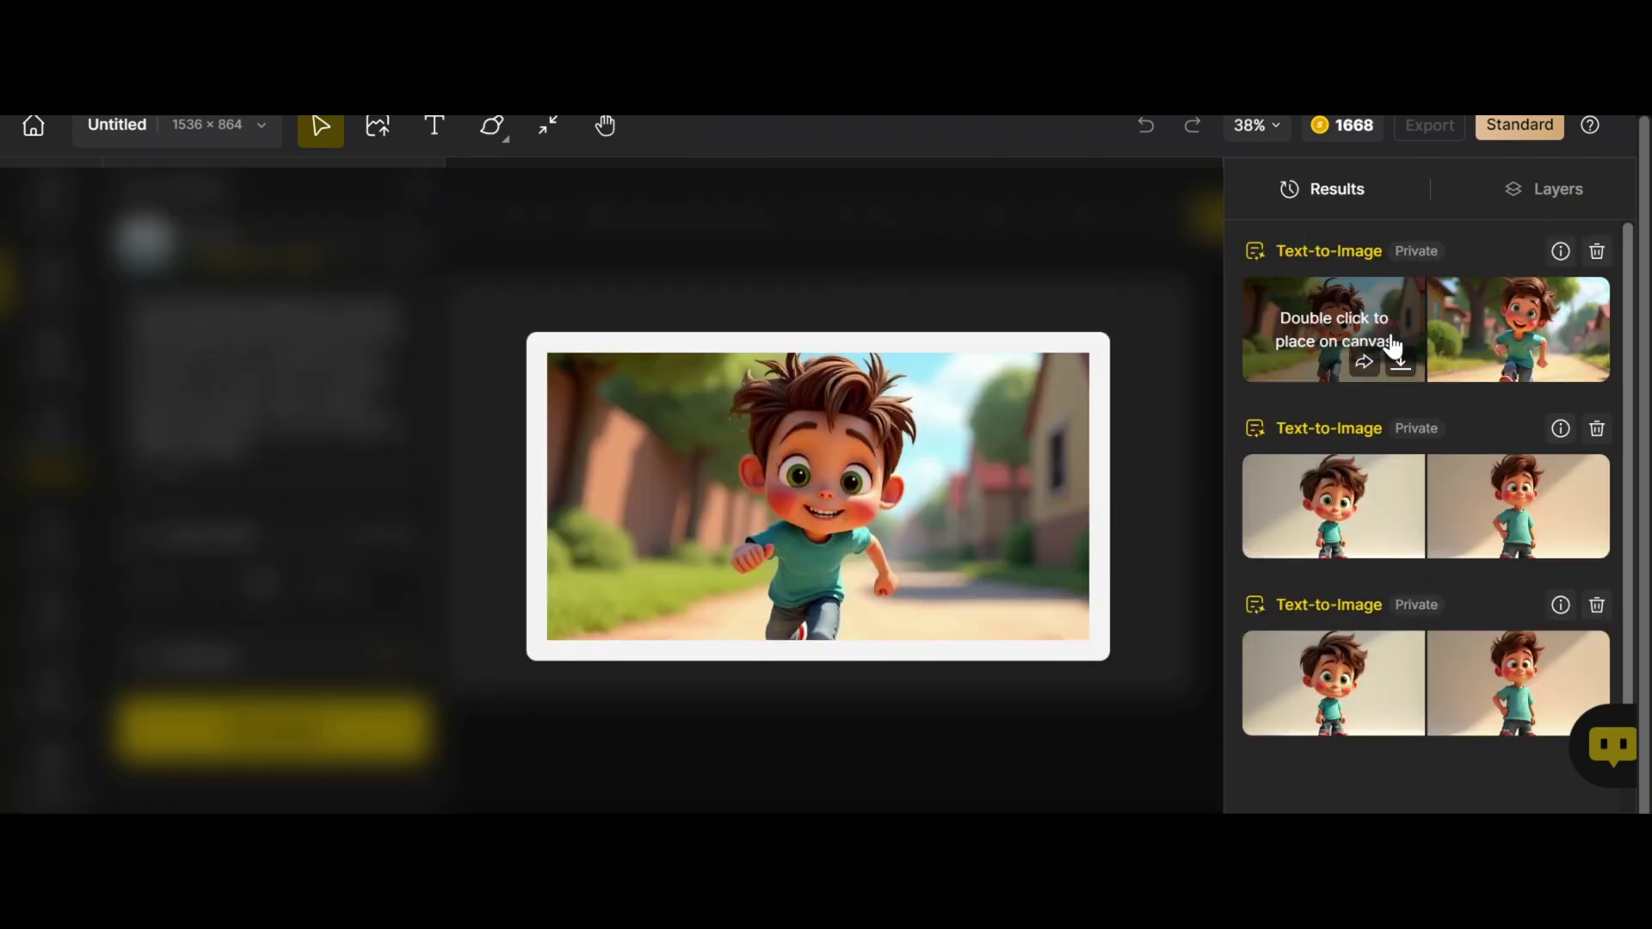
Step: Enable fixed seed 123456, paste the boy description and generate three images
{"action": "mouse_move", "coordinate": [1504, 343]}
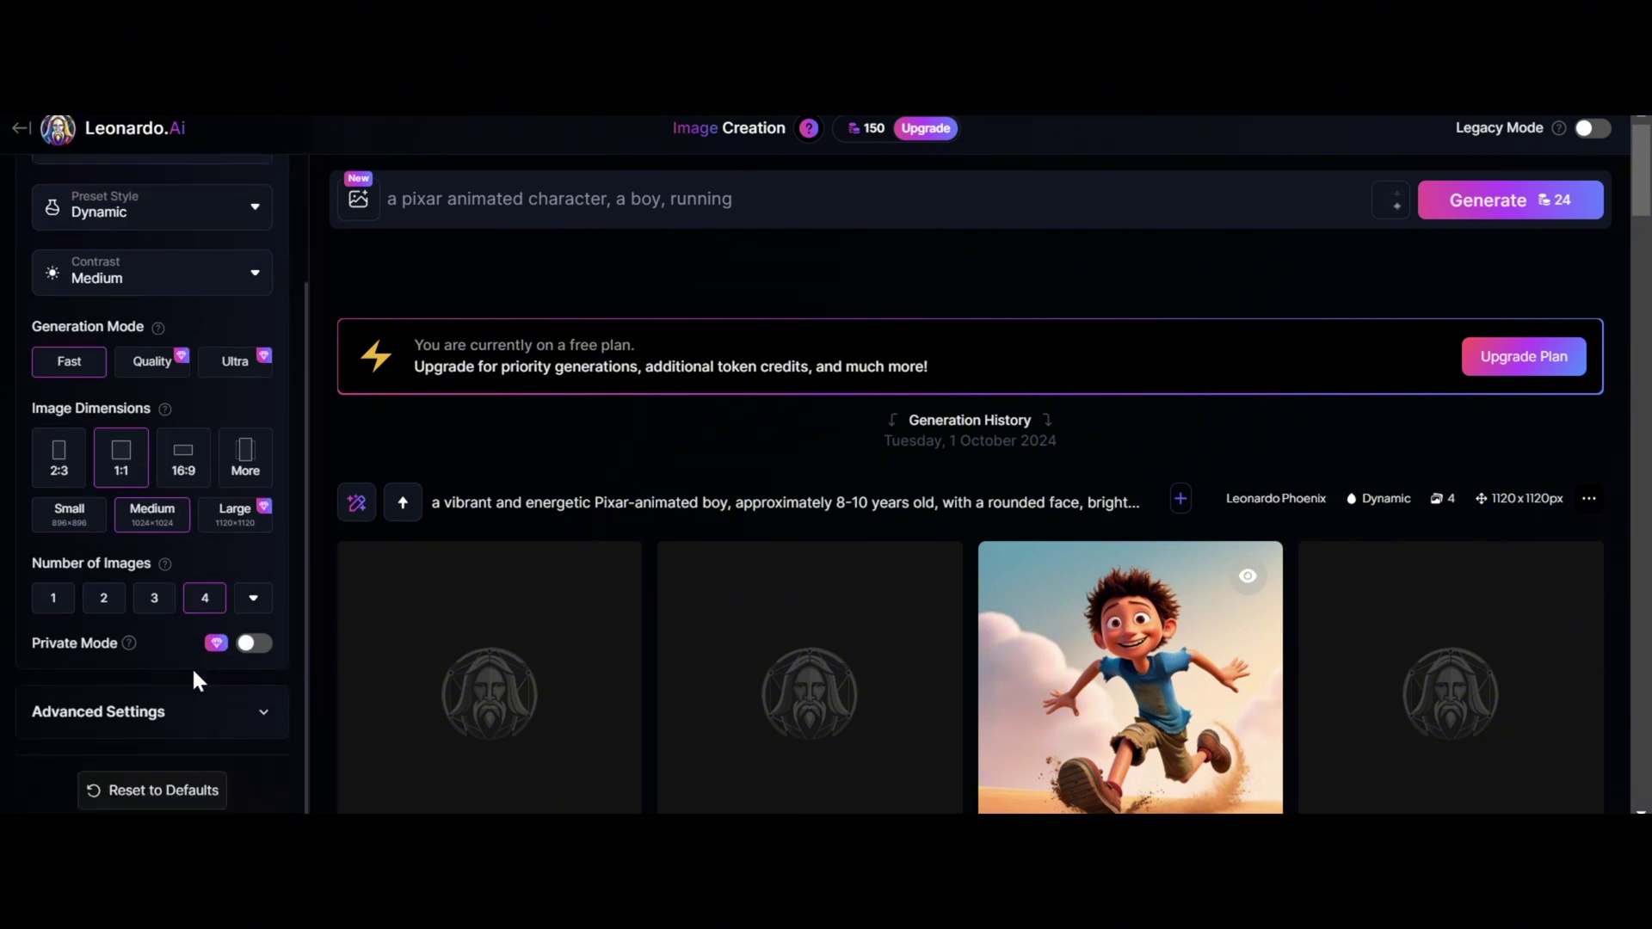
{"action": "left_click", "coordinate": [215, 714]}
{"action": "scroll", "coordinate": [215, 719], "scroll_direction": "down", "scroll_amount": 3}
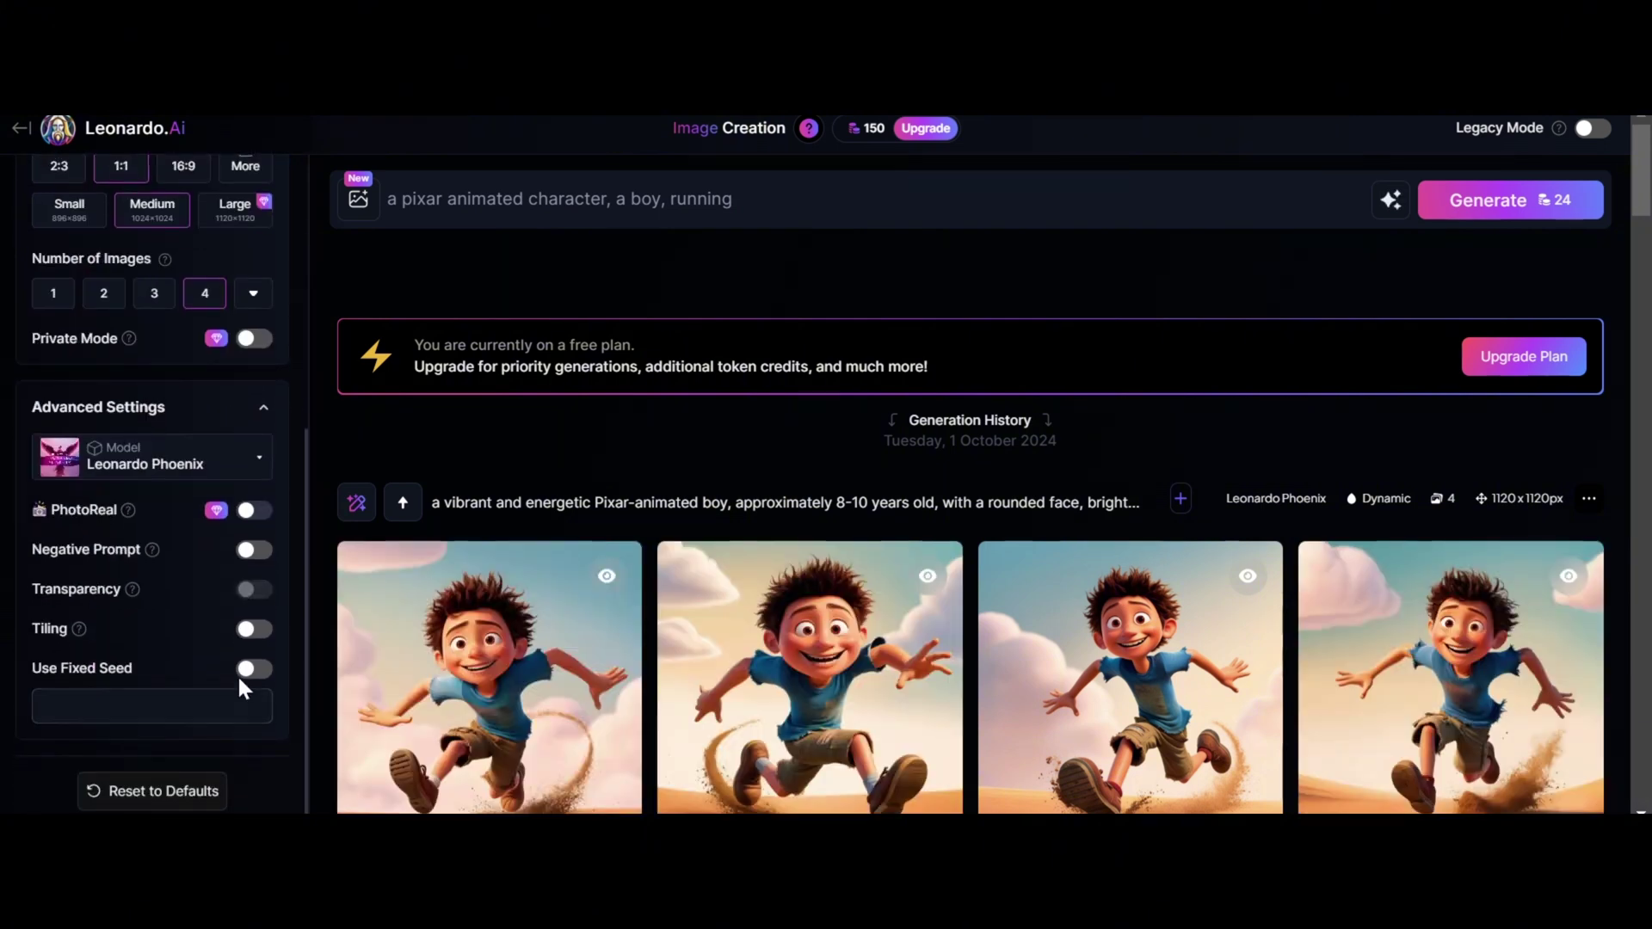
{"action": "left_click", "coordinate": [251, 669]}
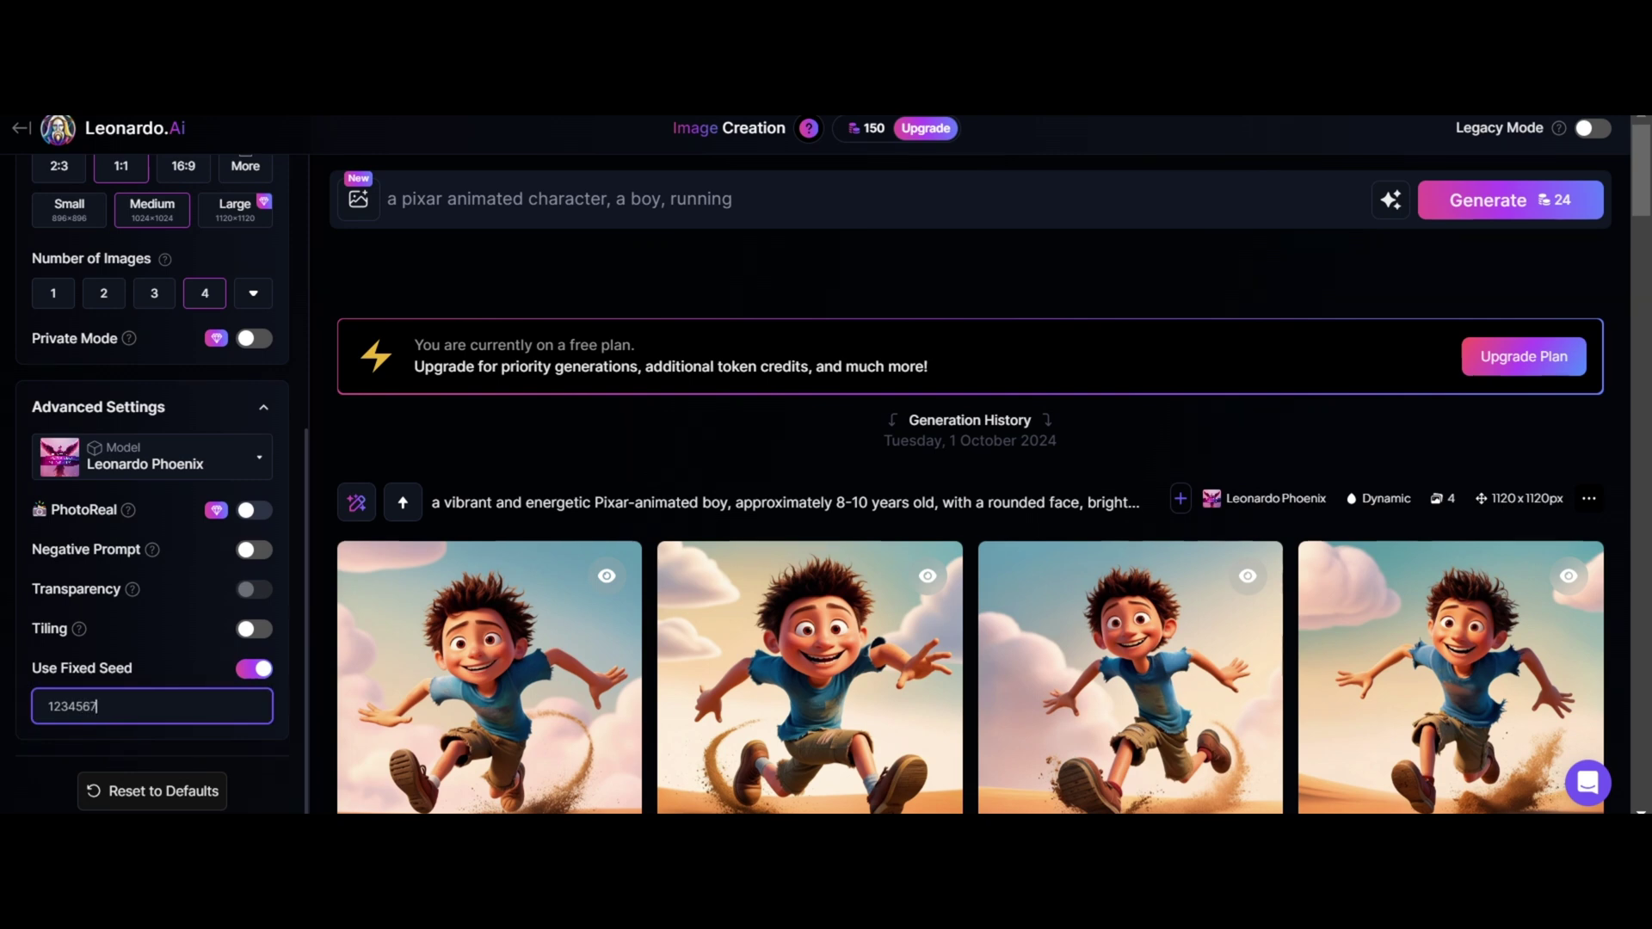
{"action": "right_click", "coordinate": [471, 203]}
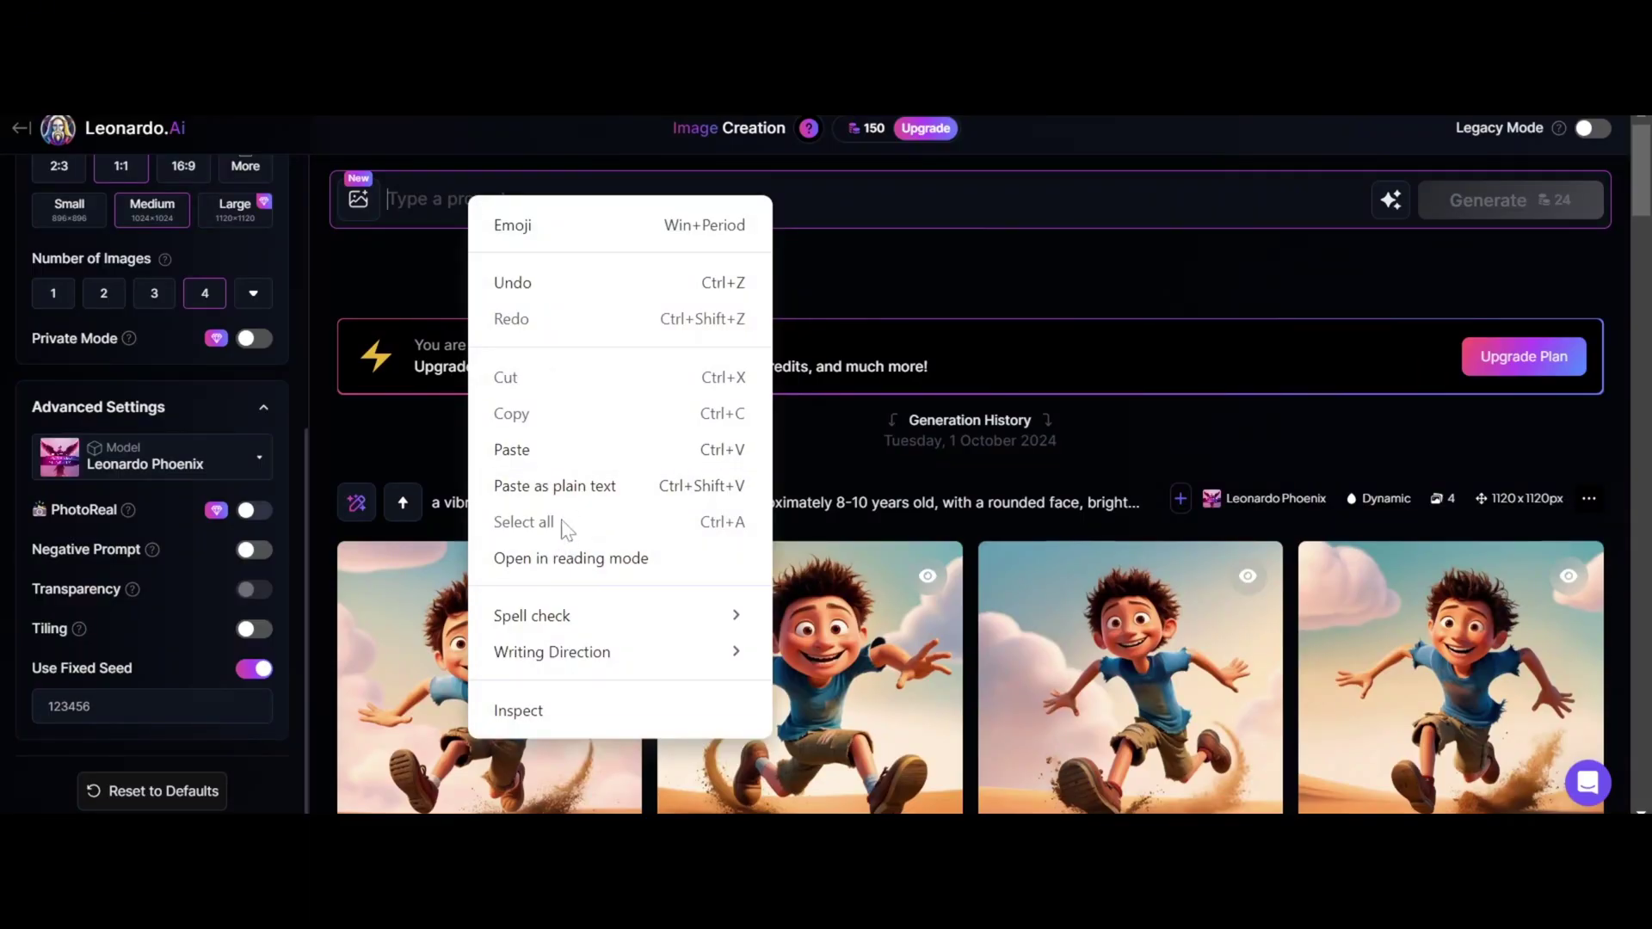
{"action": "left_click", "coordinate": [559, 448]}
{"action": "left_click", "coordinate": [1486, 276]}
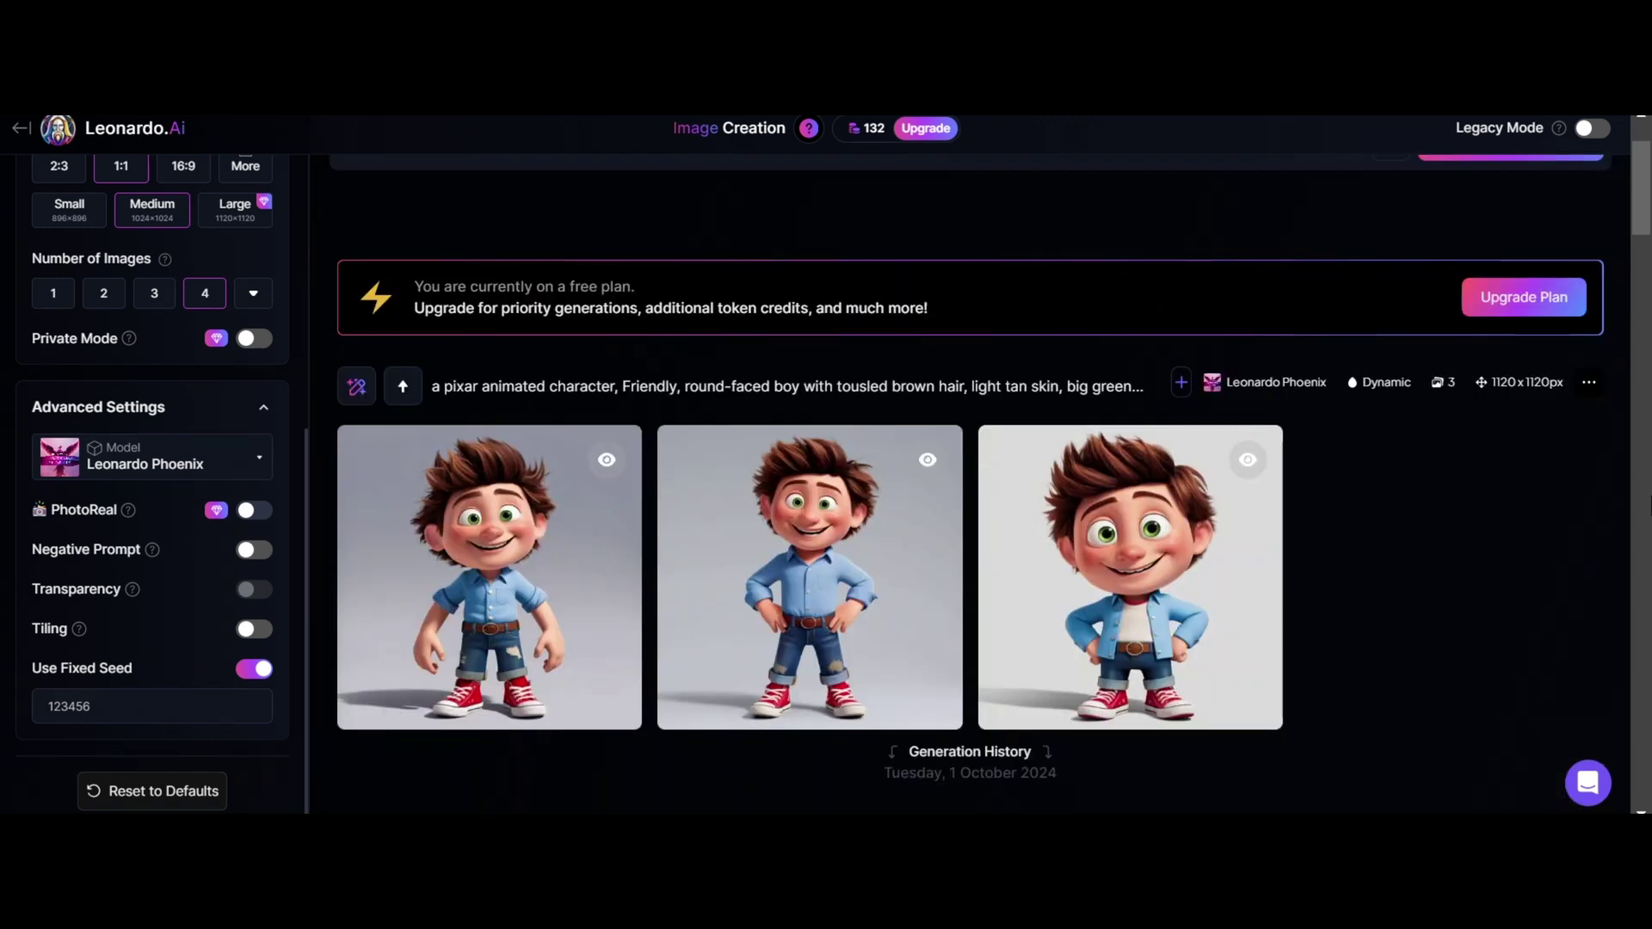
Step: Generate the boy writing a letter at home, then the boy cycling outside
{"action": "type", "text": ", writing a letter"}
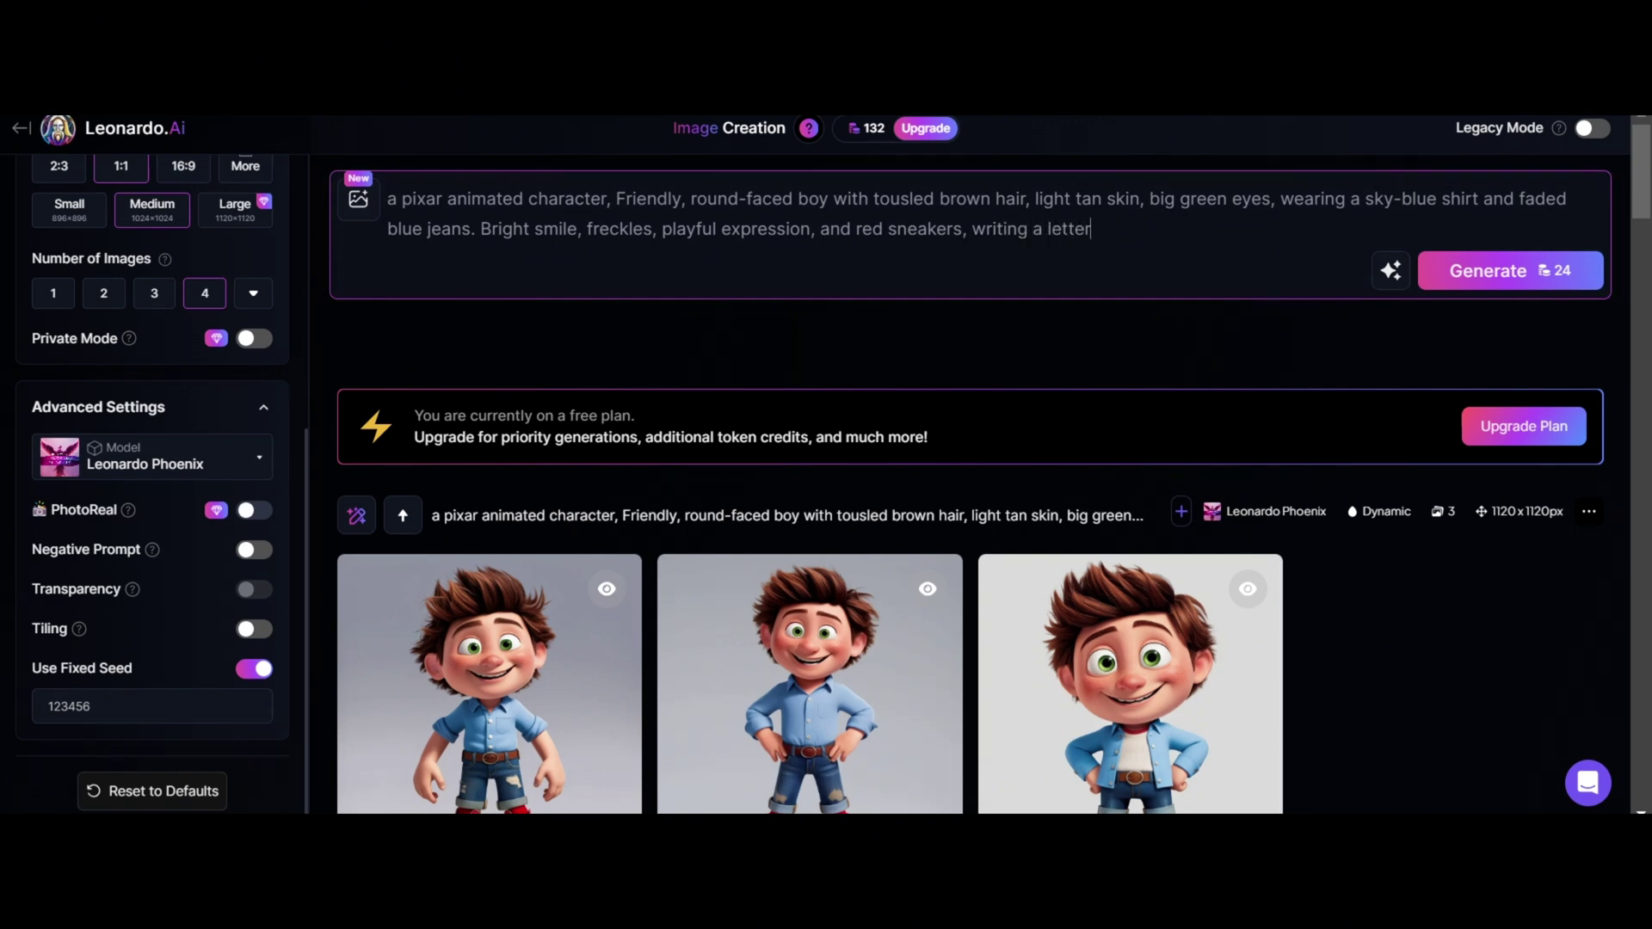
{"action": "type", "text": " at home"}
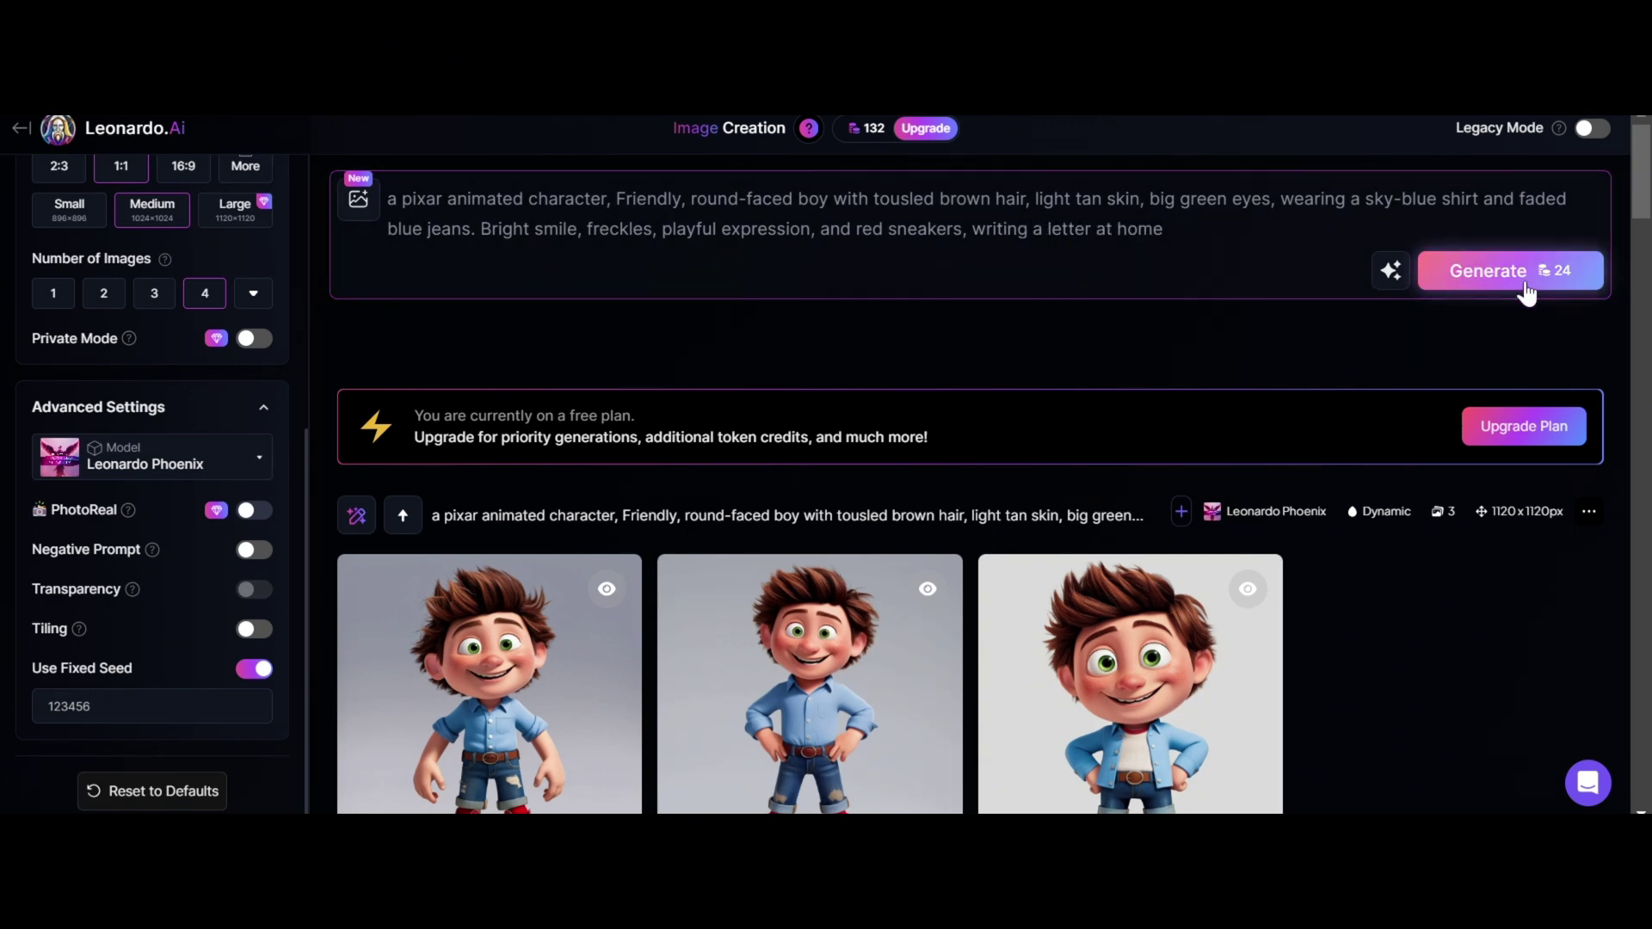
{"action": "left_click", "coordinate": [1518, 284]}
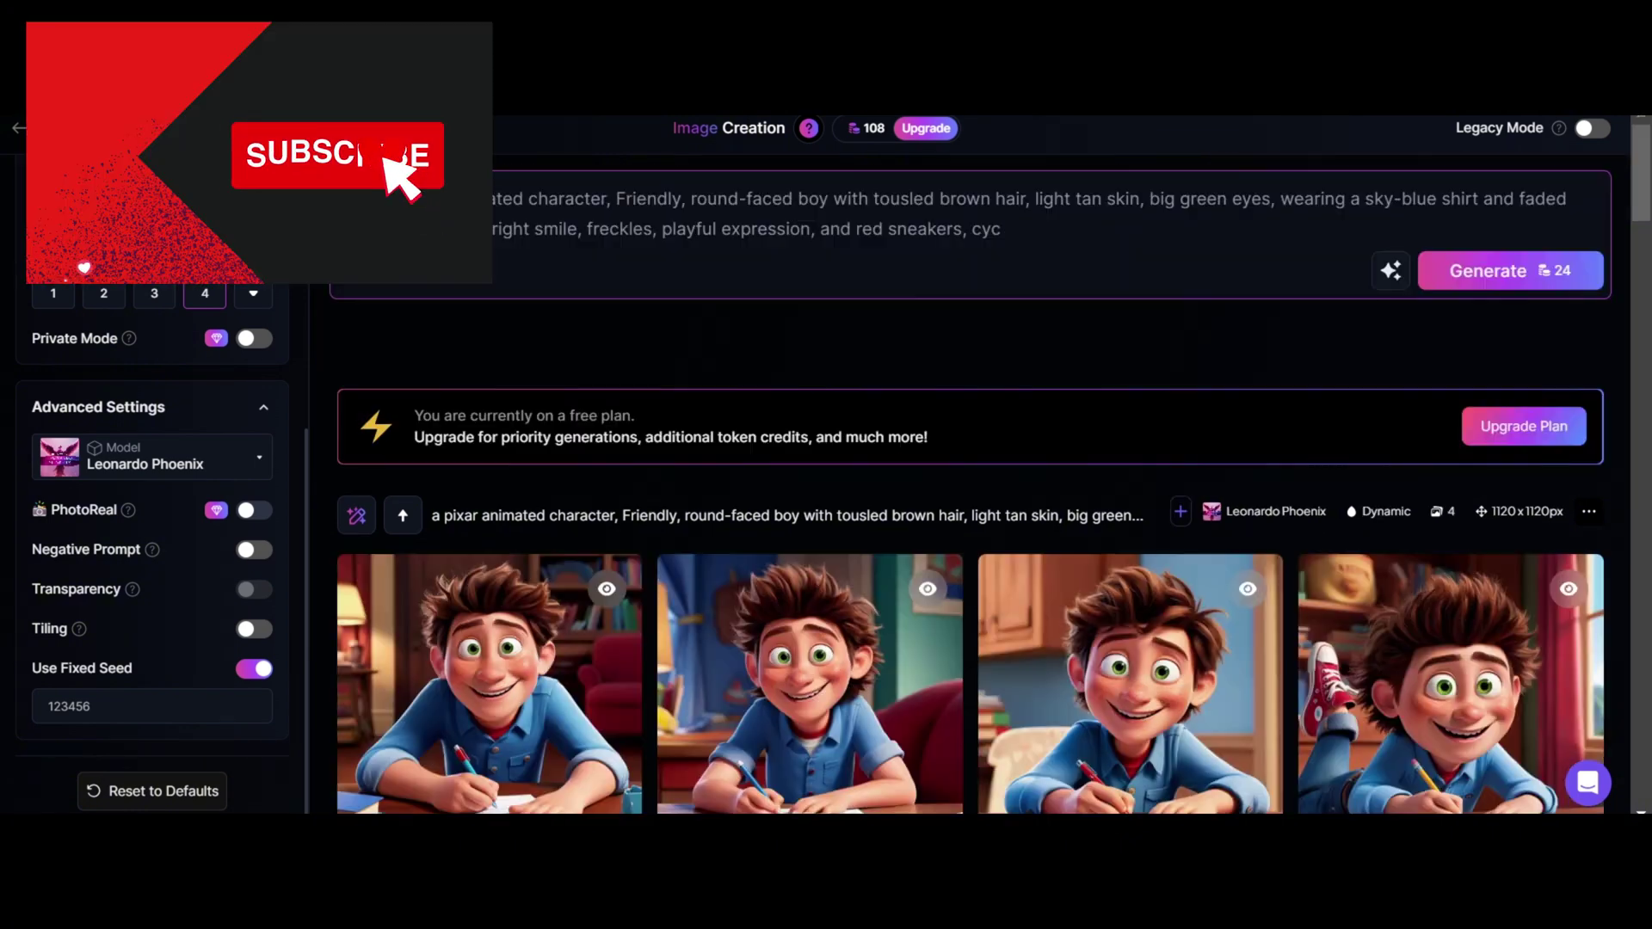
{"action": "type", "text": "ling outside"}
{"action": "left_click", "coordinate": [1564, 287]}
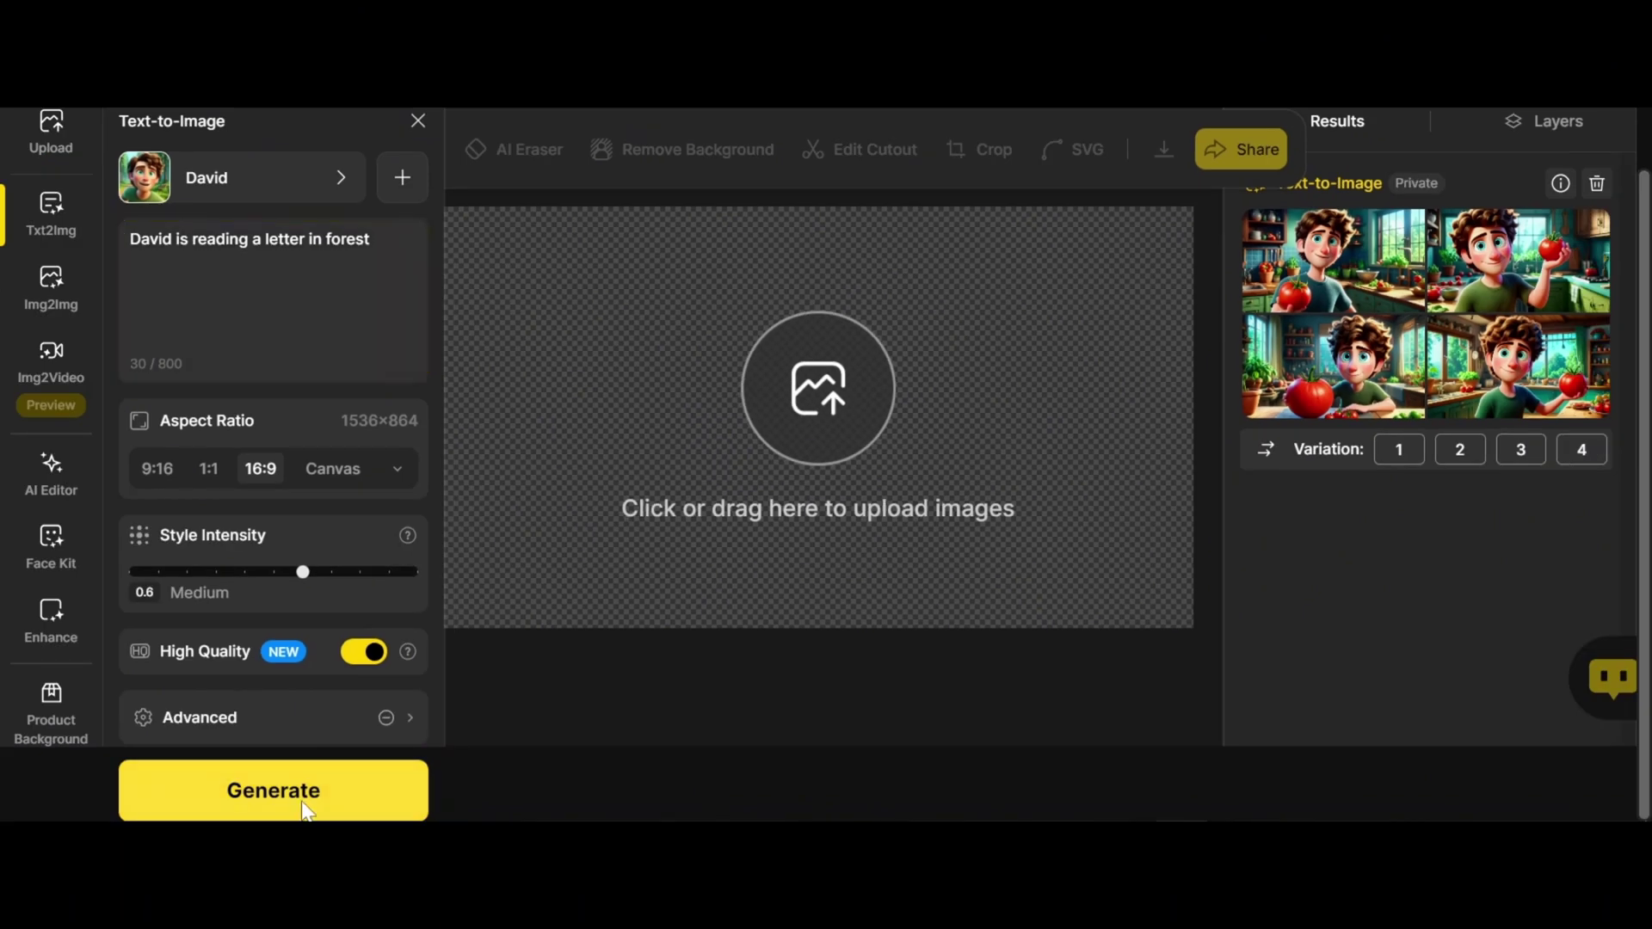
Step: Generate four 'David is reading a letter in forest' images and place the bottom-right one on the canvas
{"action": "left_click", "coordinate": [255, 833]}
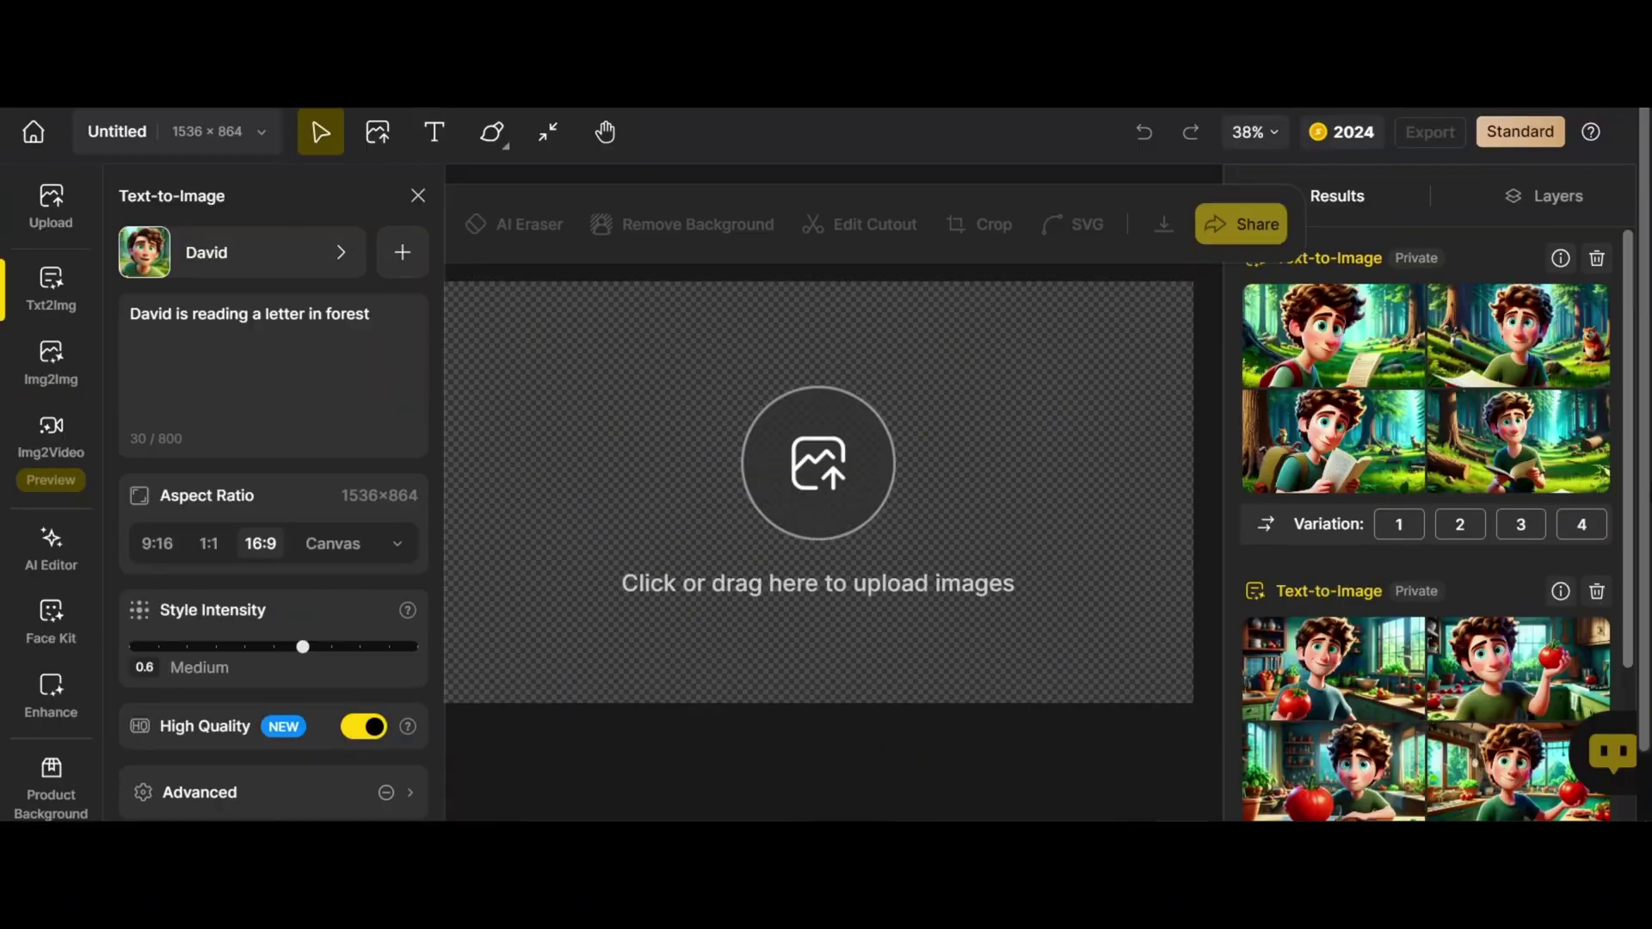
{"action": "mouse_move", "coordinate": [1530, 338]}
{"action": "mouse_move", "coordinate": [1360, 449]}
{"action": "mouse_move", "coordinate": [1323, 332]}
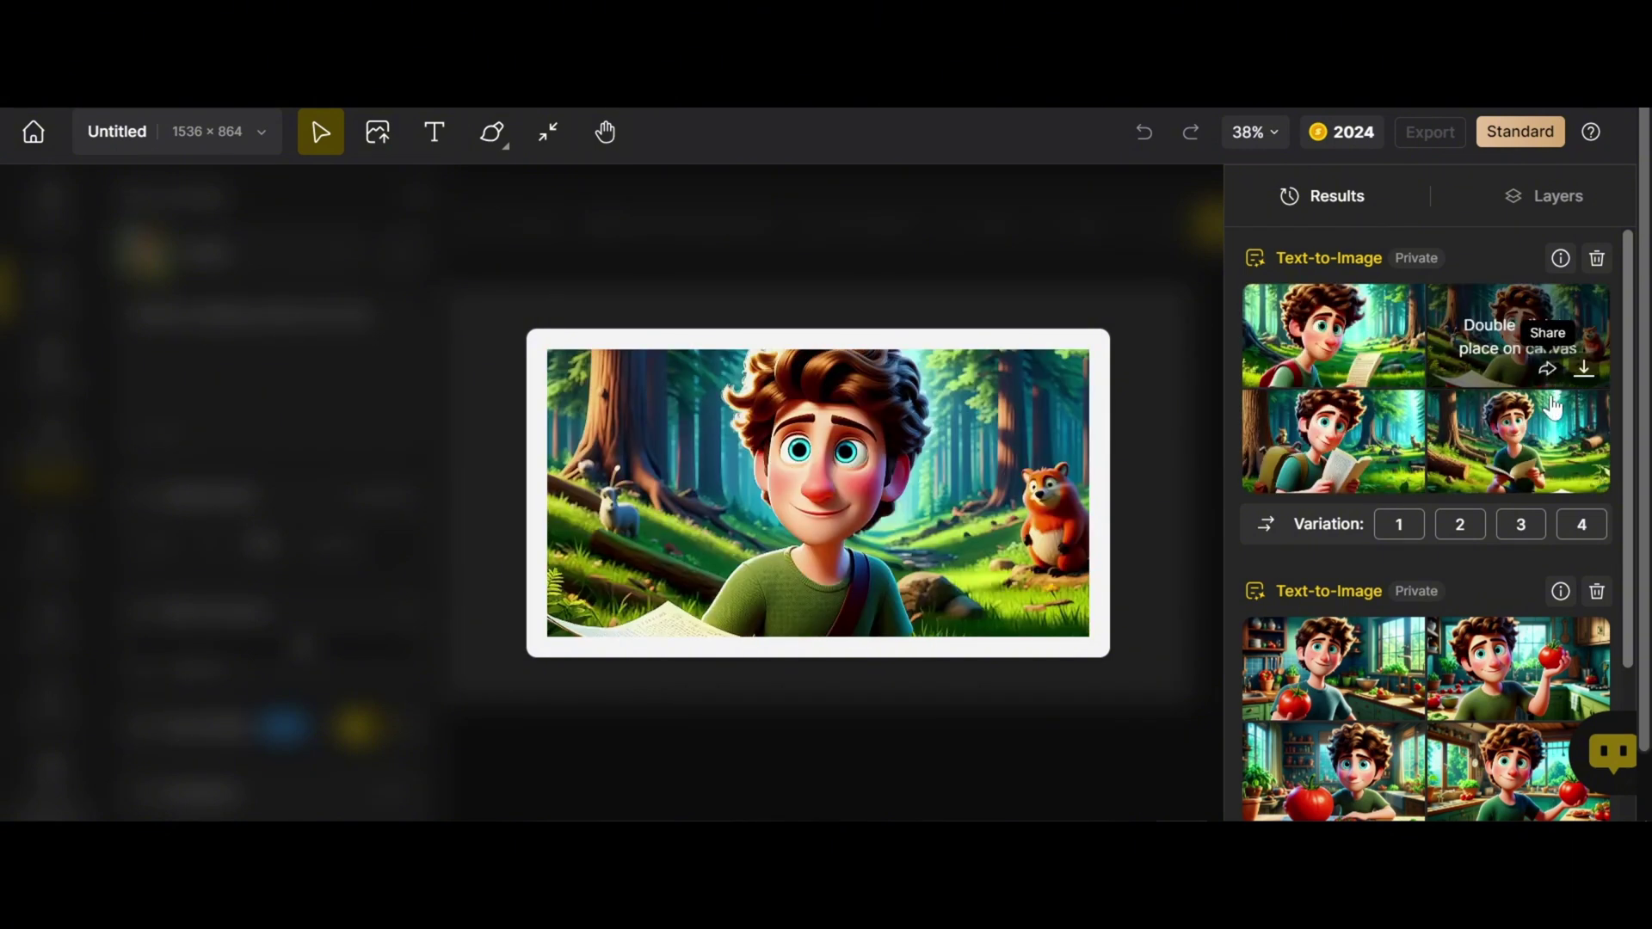
{"action": "double_click", "coordinate": [1539, 443]}
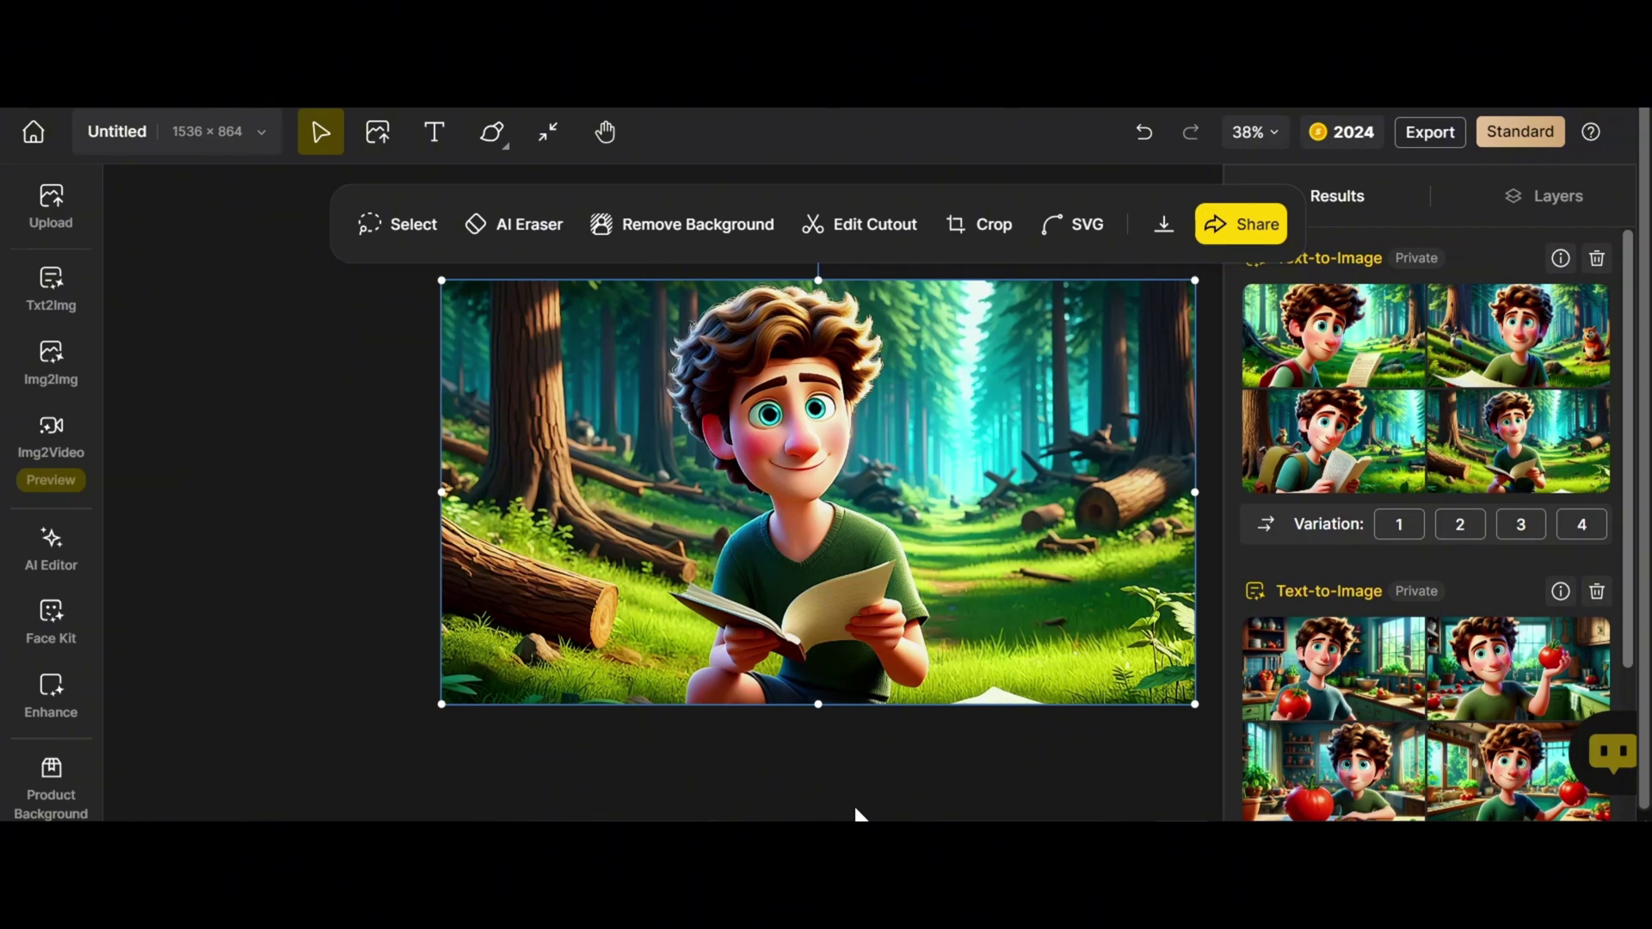
{"action": "left_click", "coordinate": [51, 549]}
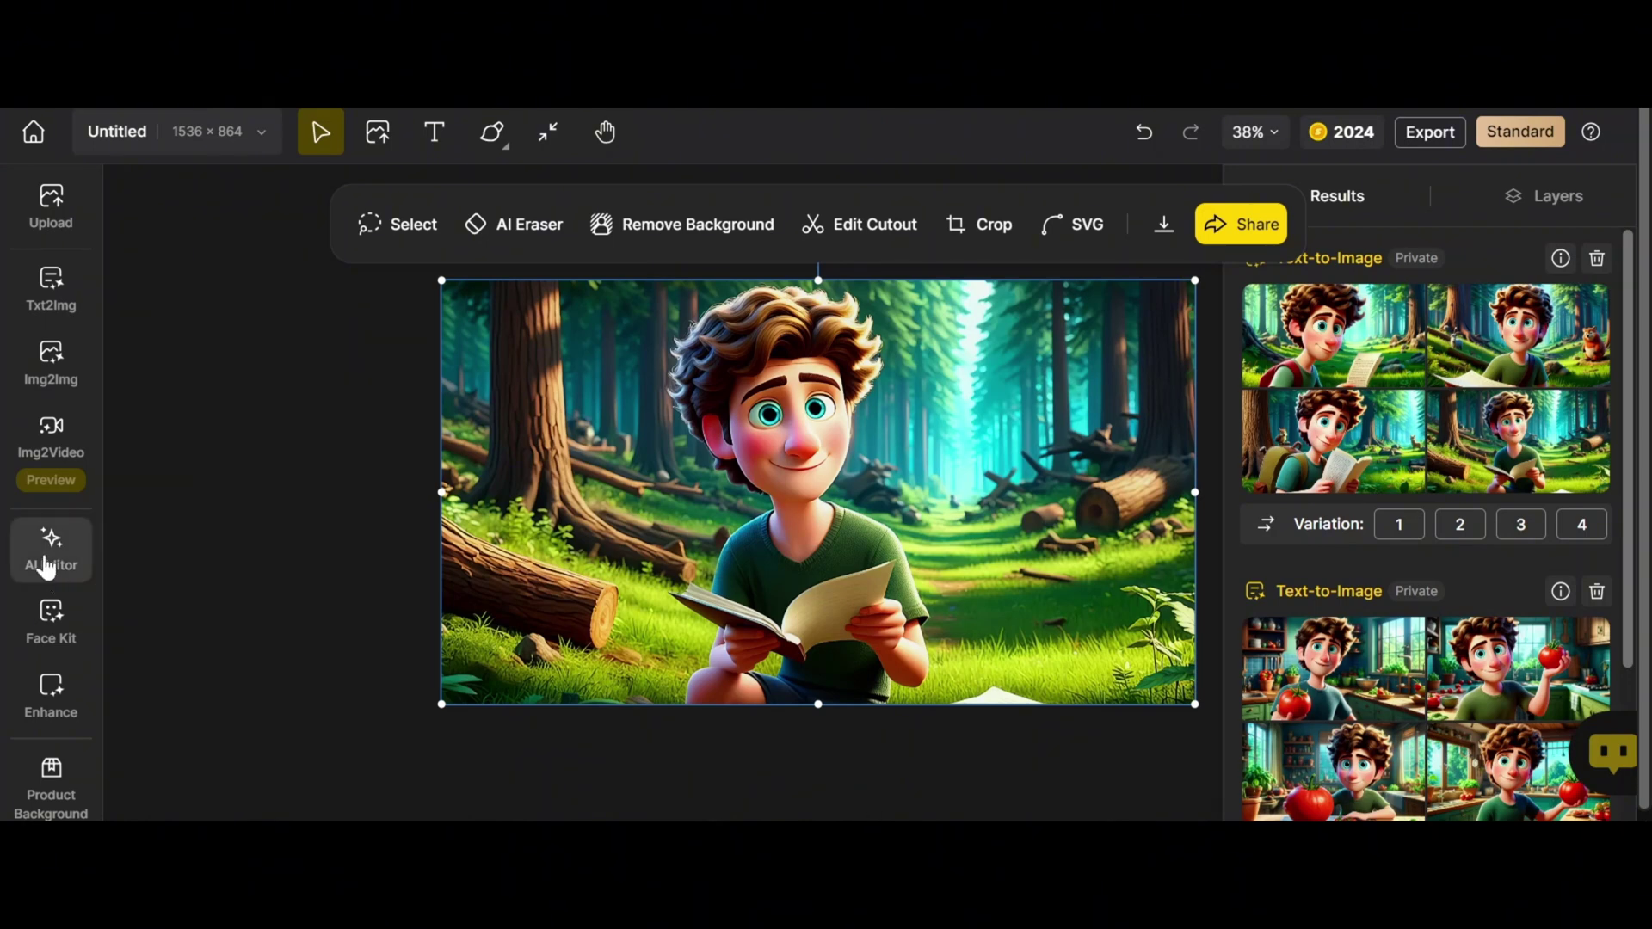
Step: Brush over the book in David's hands and erase it with AI Eraser, producing four versions
{"action": "scroll", "coordinate": [283, 430], "scroll_direction": "down", "scroll_amount": 6}
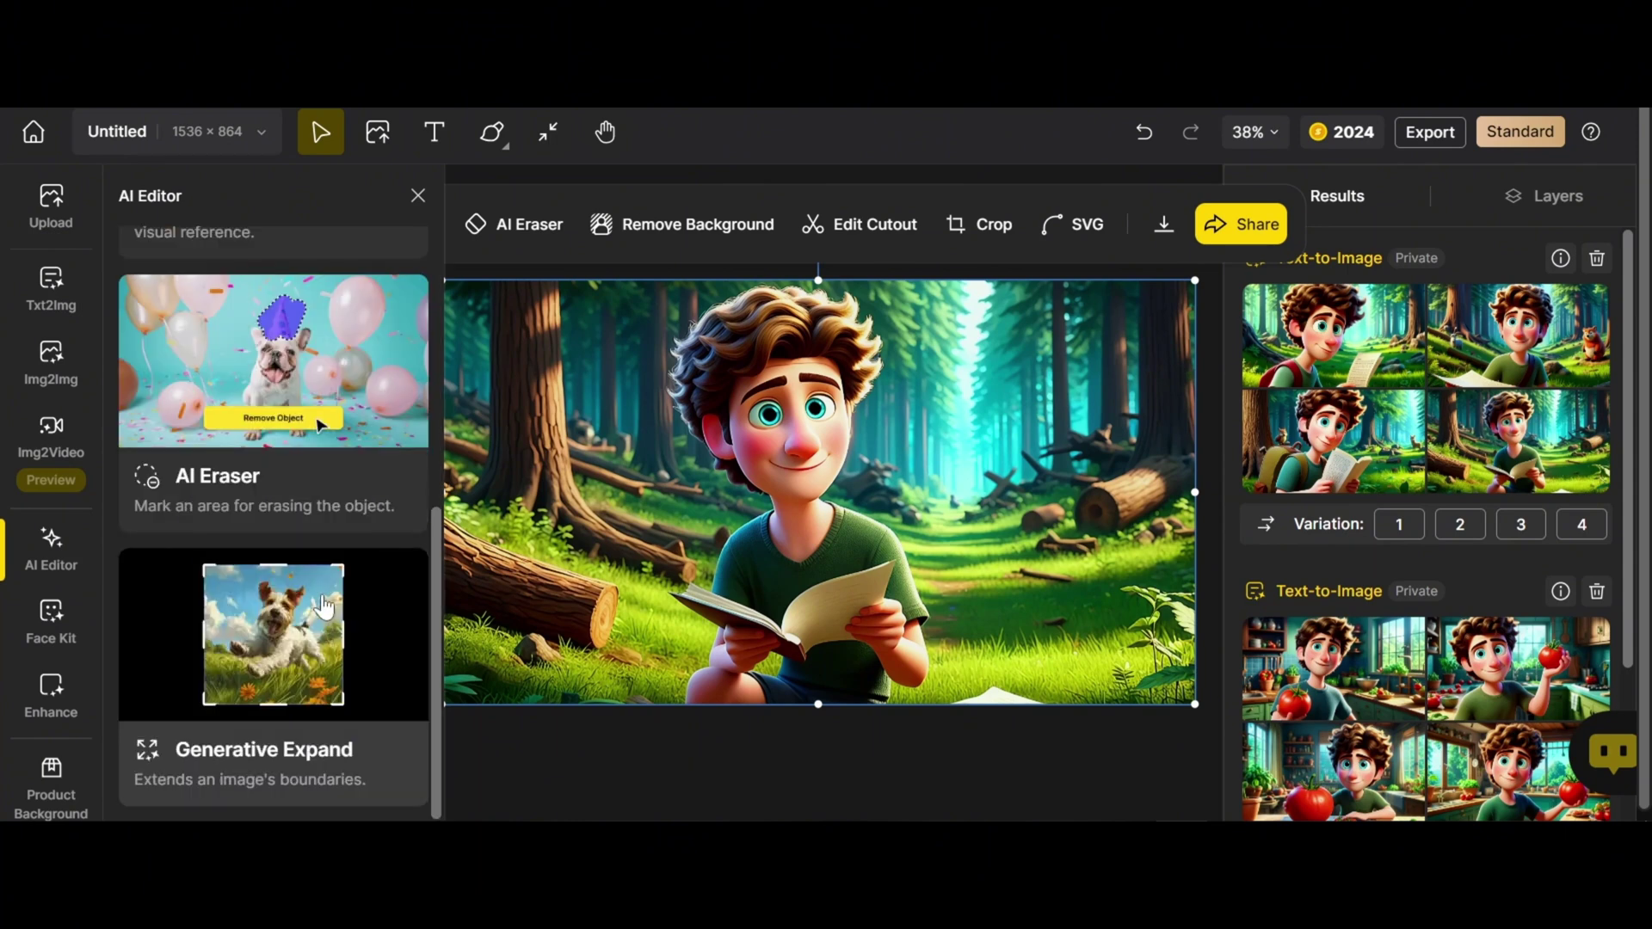
{"action": "scroll", "coordinate": [309, 602], "scroll_direction": "up", "scroll_amount": 3}
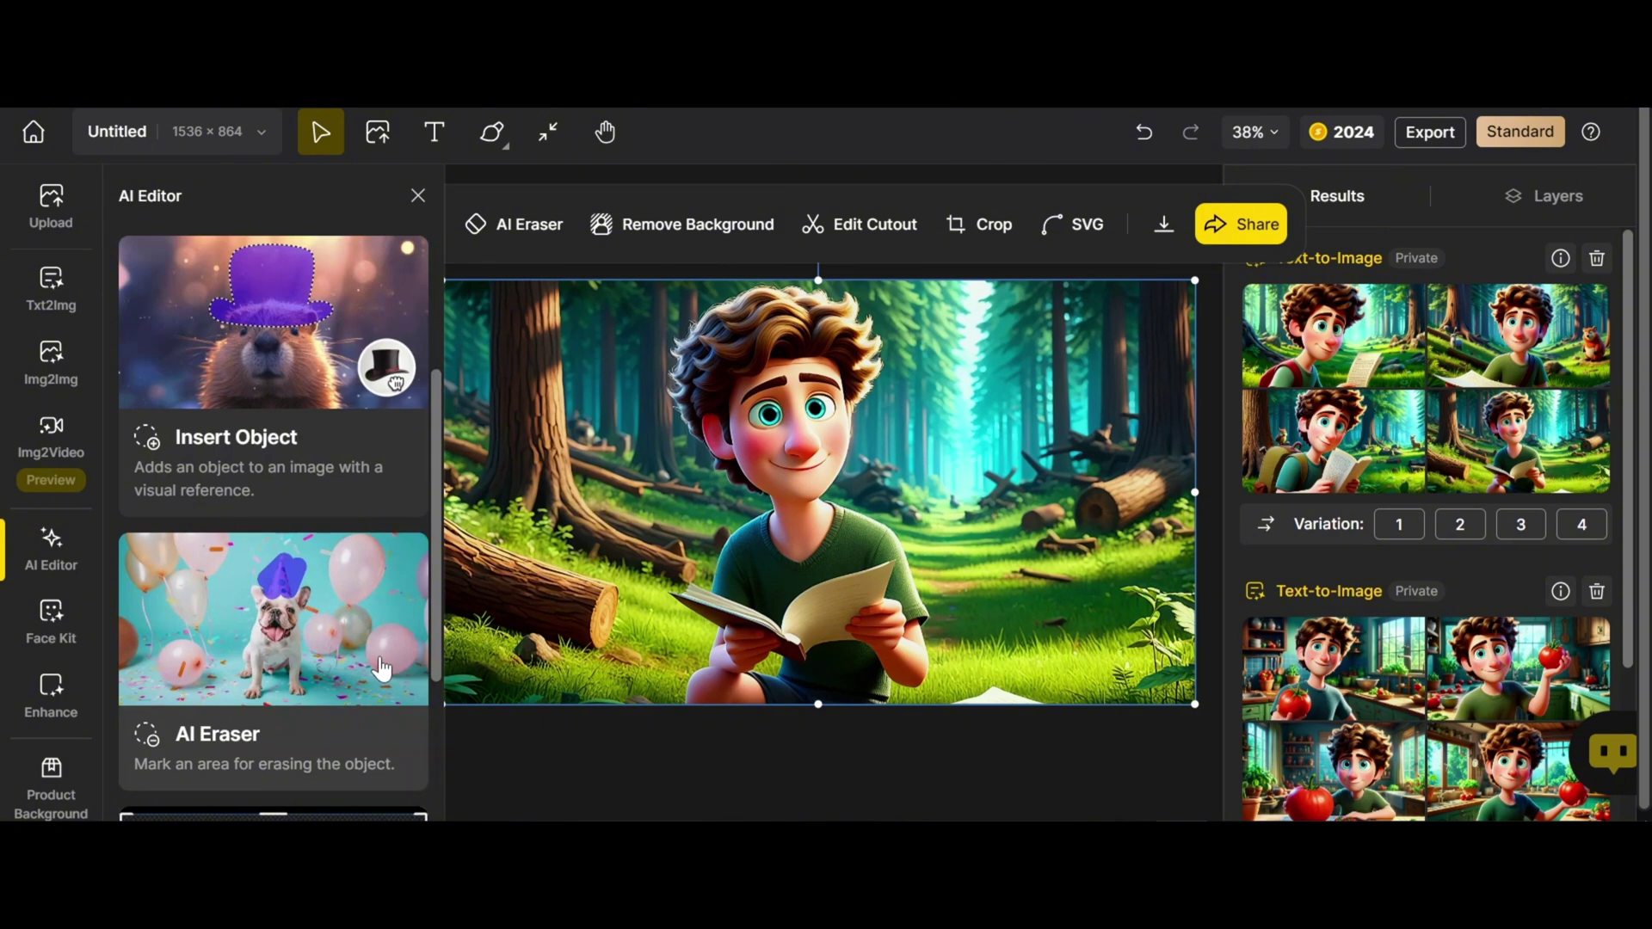
{"action": "left_click", "coordinate": [284, 676]}
{"action": "left_click", "coordinate": [643, 224]}
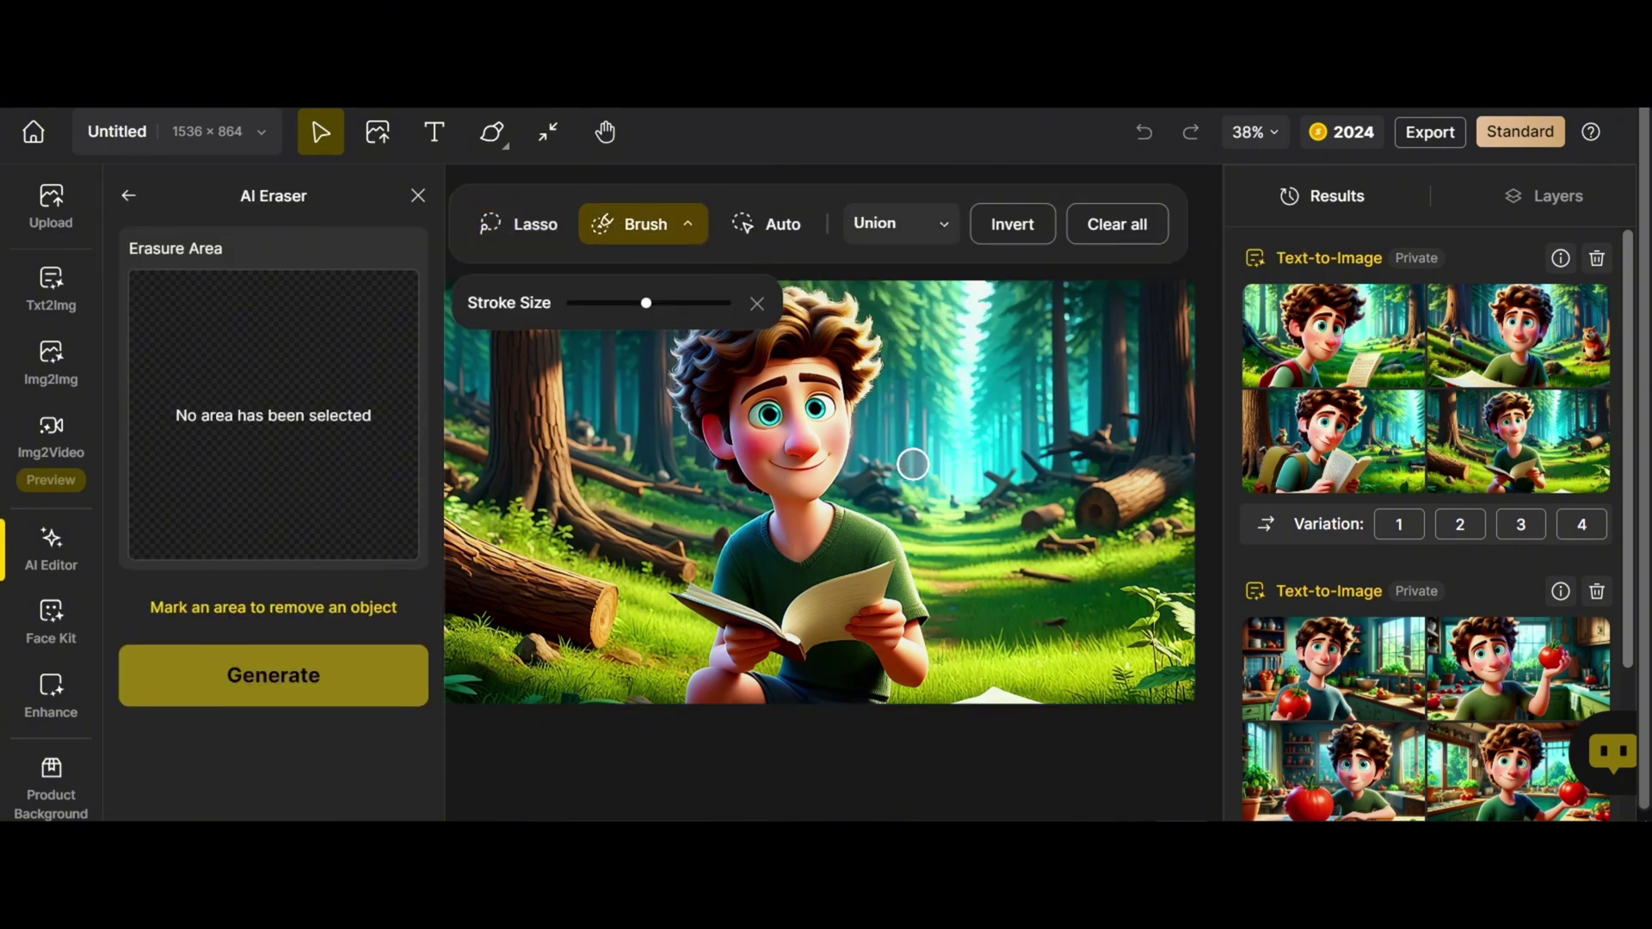
{"action": "mouse_move", "coordinate": [675, 583]}
{"action": "left_mouse_down"}
{"action": "mouse_move", "coordinate": [791, 637]}
{"action": "mouse_move", "coordinate": [883, 575]}
{"action": "mouse_move", "coordinate": [803, 626]}
{"action": "mouse_move", "coordinate": [842, 640]}
{"action": "left_mouse_up"}
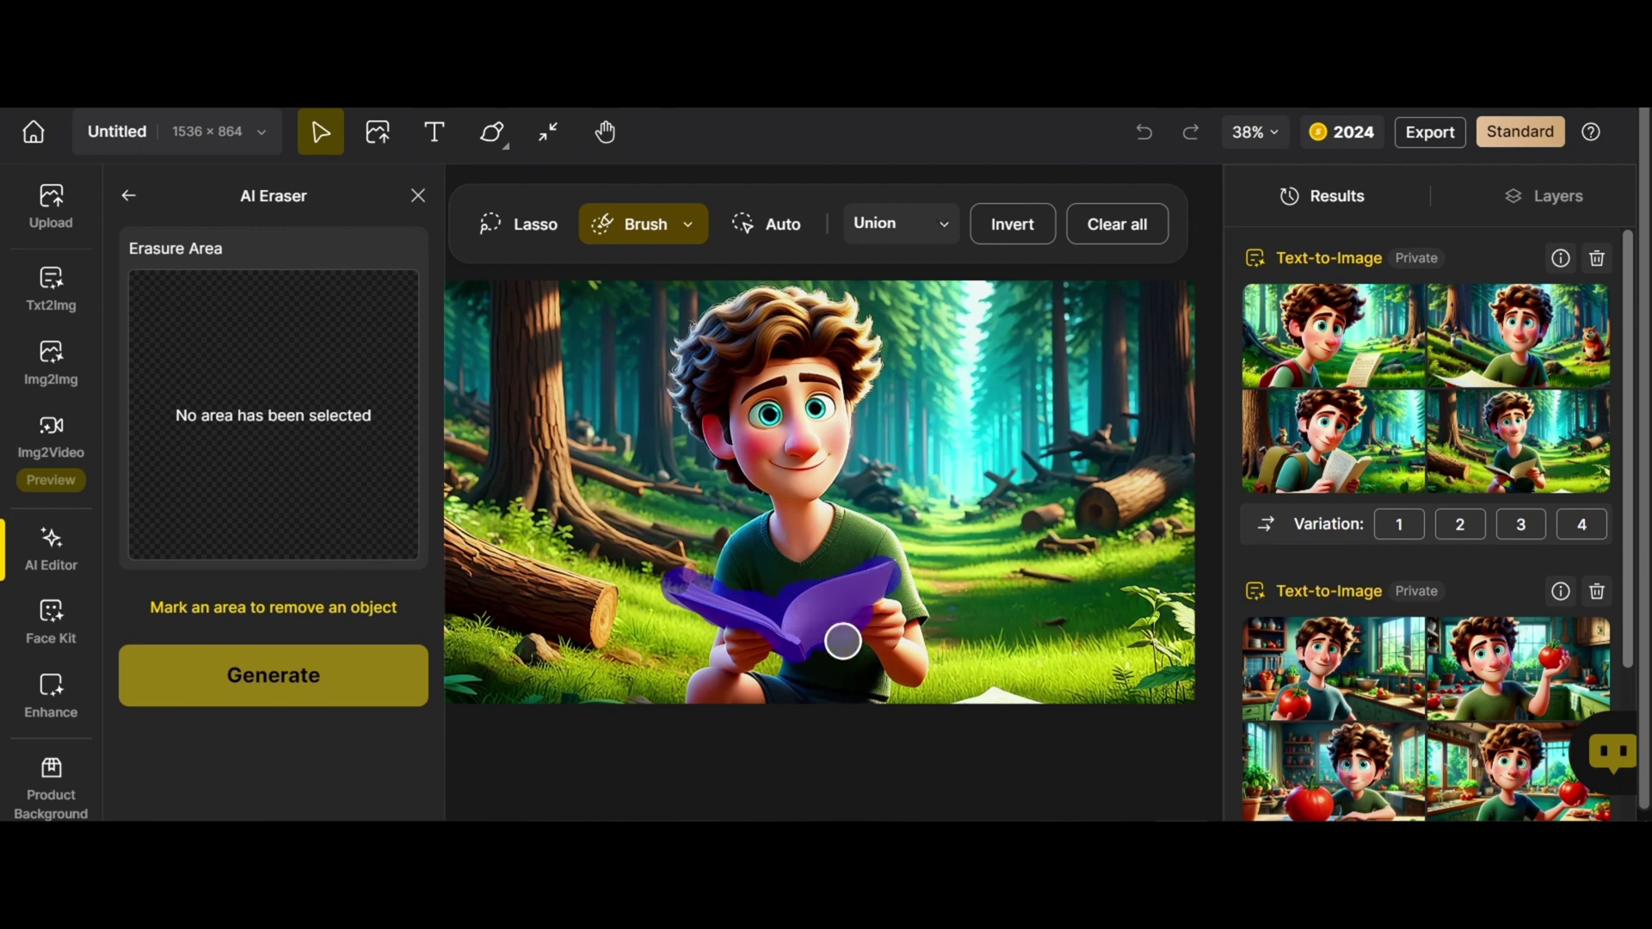
{"action": "left_click", "coordinate": [295, 686]}
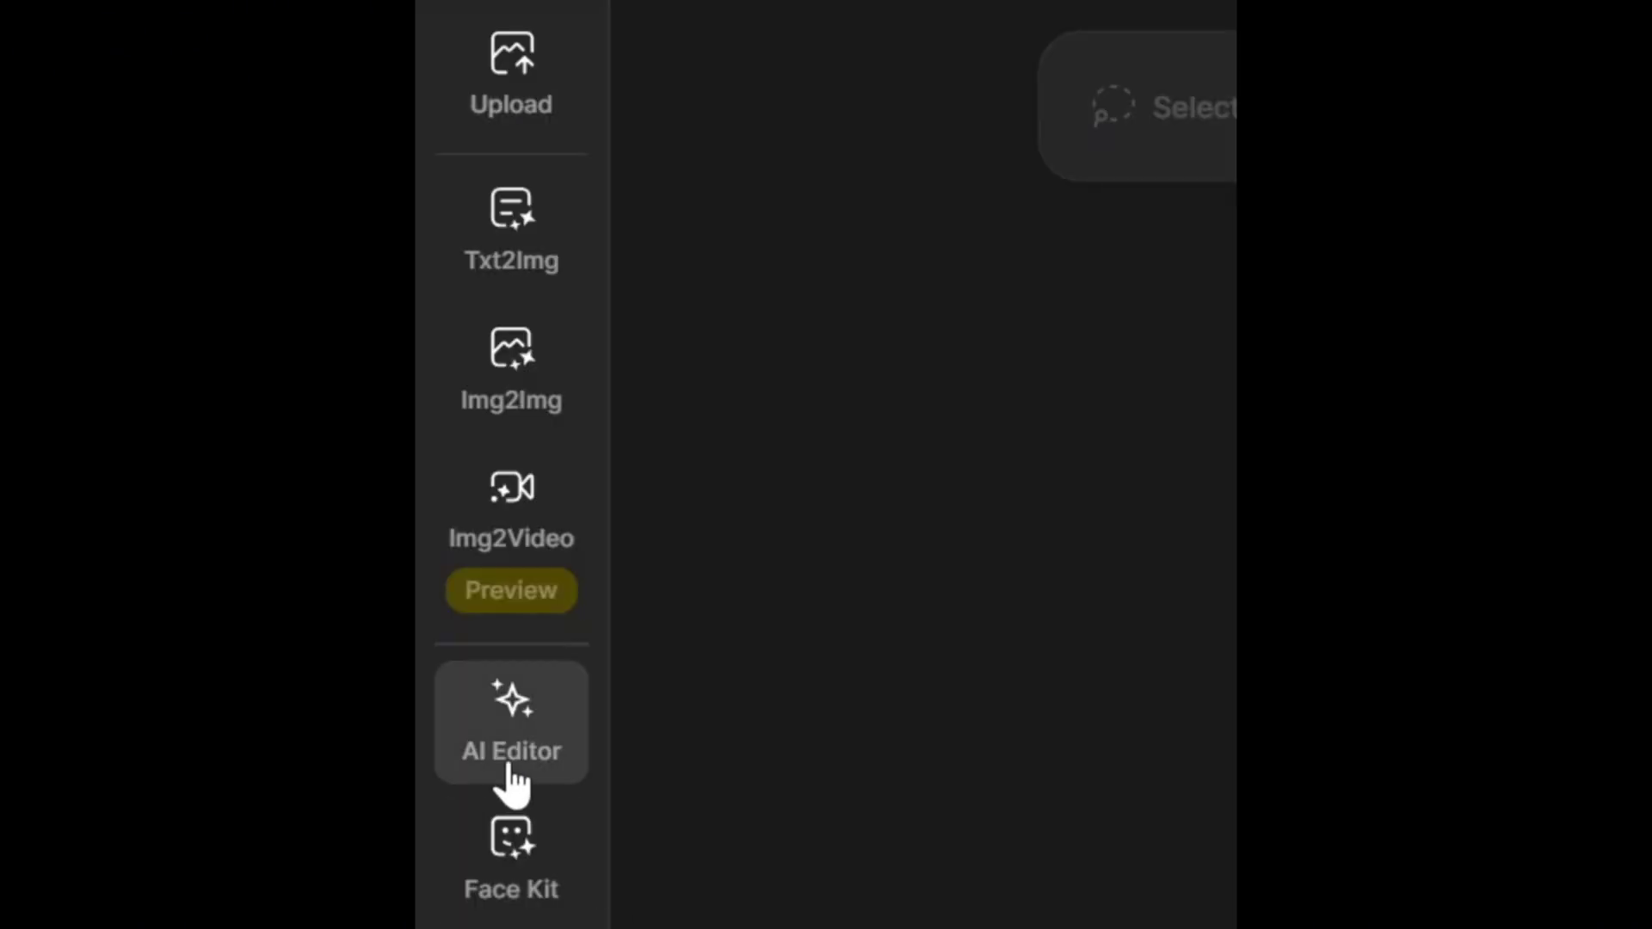
{"action": "left_click", "coordinate": [503, 753]}
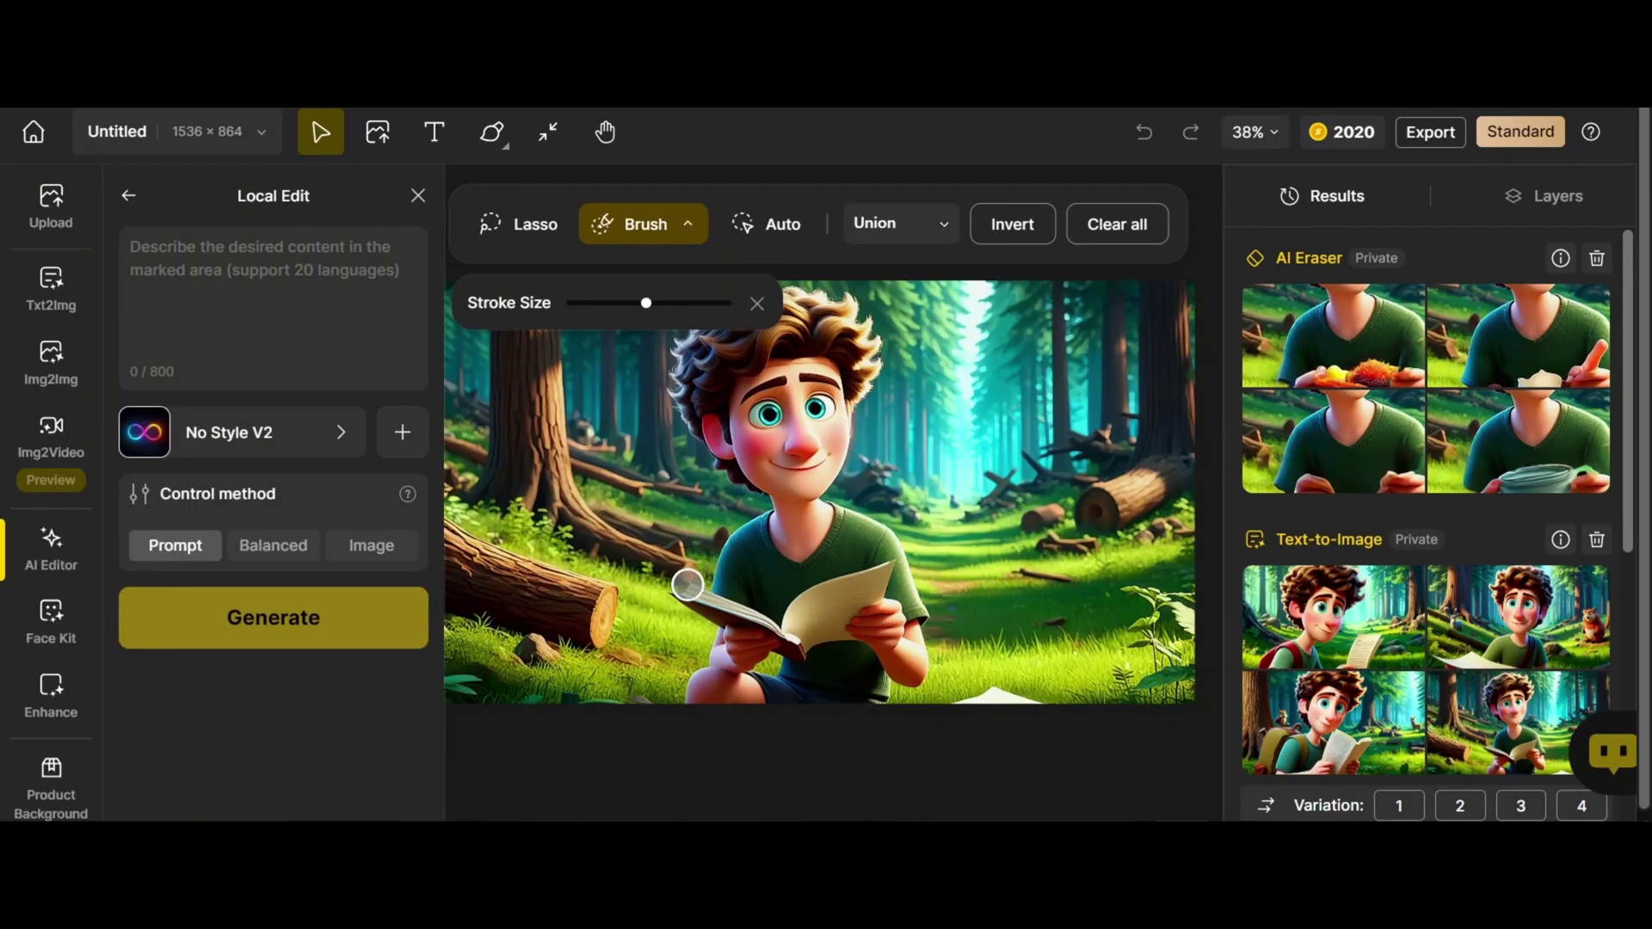
Step: Mask the book with Local Edit, prompt 'letter', and place a paper-letter result on the canvas
{"action": "mouse_move", "coordinate": [680, 583]}
{"action": "left_mouse_down"}
{"action": "mouse_move", "coordinate": [794, 649]}
{"action": "mouse_move", "coordinate": [819, 597]}
{"action": "mouse_move", "coordinate": [879, 575]}
{"action": "mouse_move", "coordinate": [837, 631]}
{"action": "left_mouse_up"}
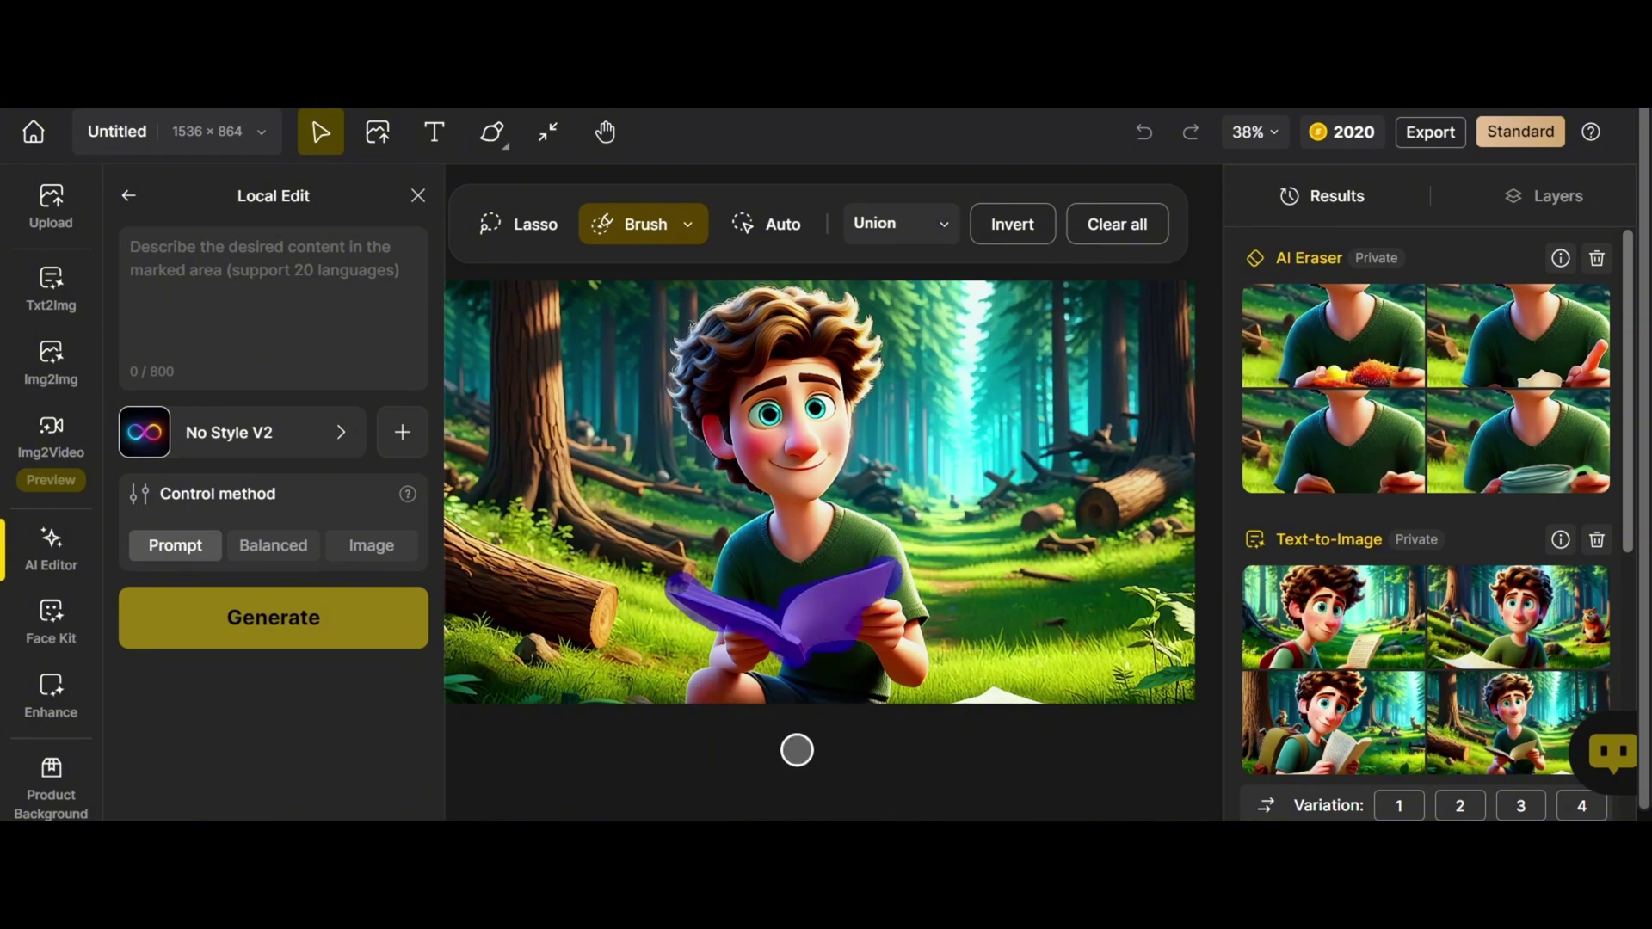
{"action": "left_click", "coordinate": [258, 293]}
{"action": "type", "text": "letter"}
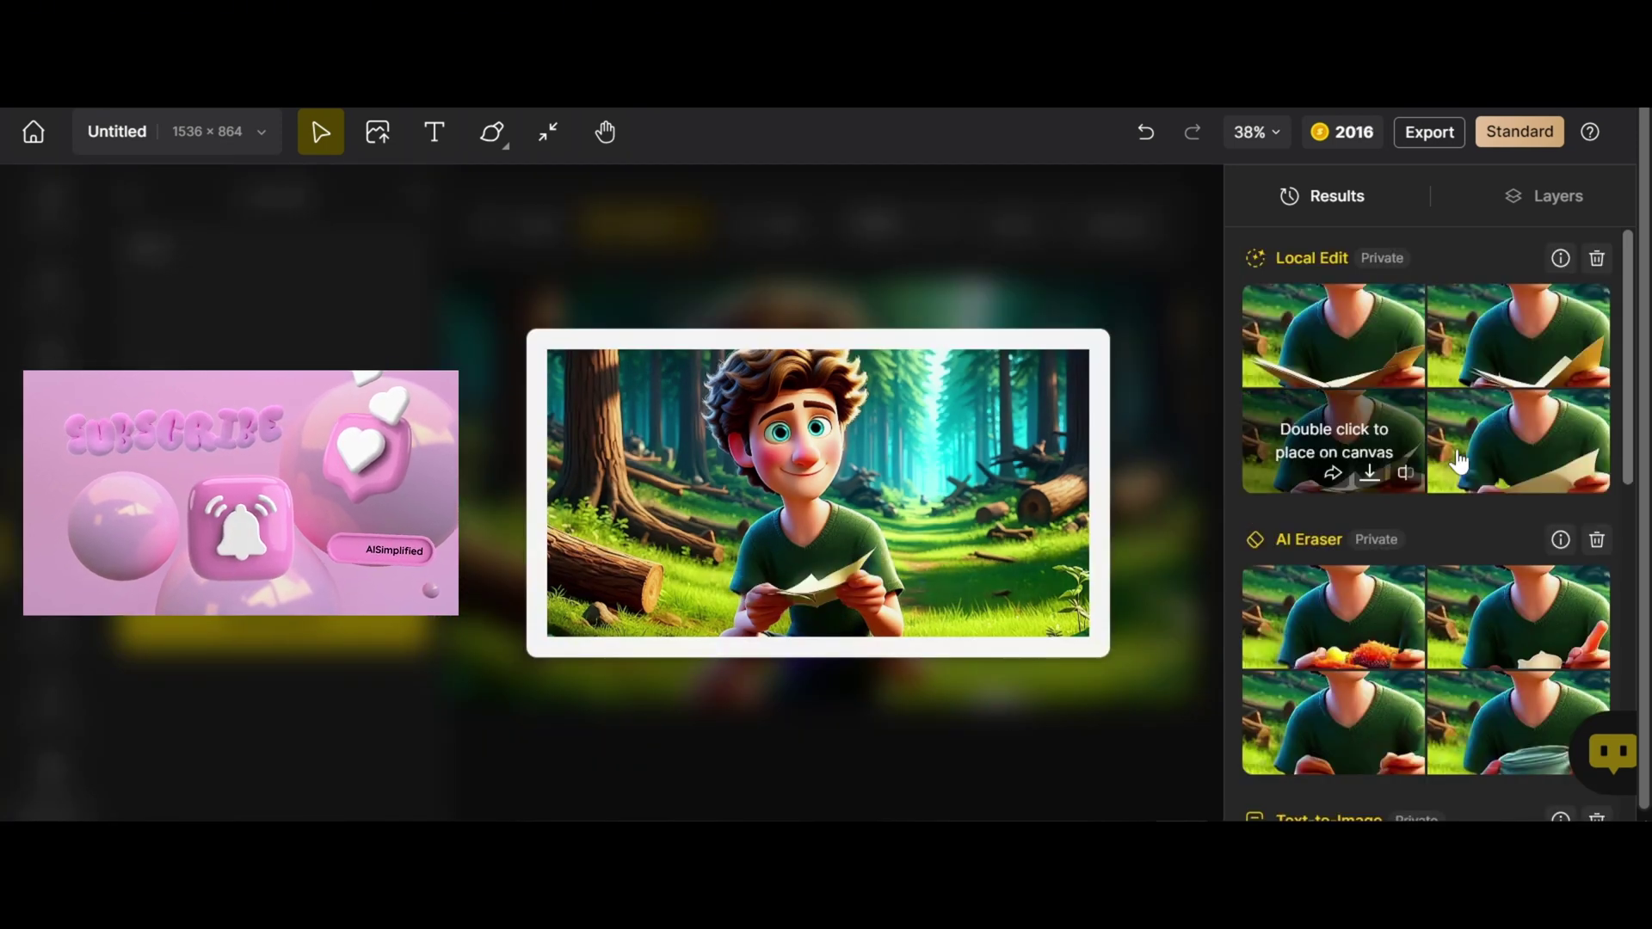
{"action": "double_click", "coordinate": [1398, 467]}
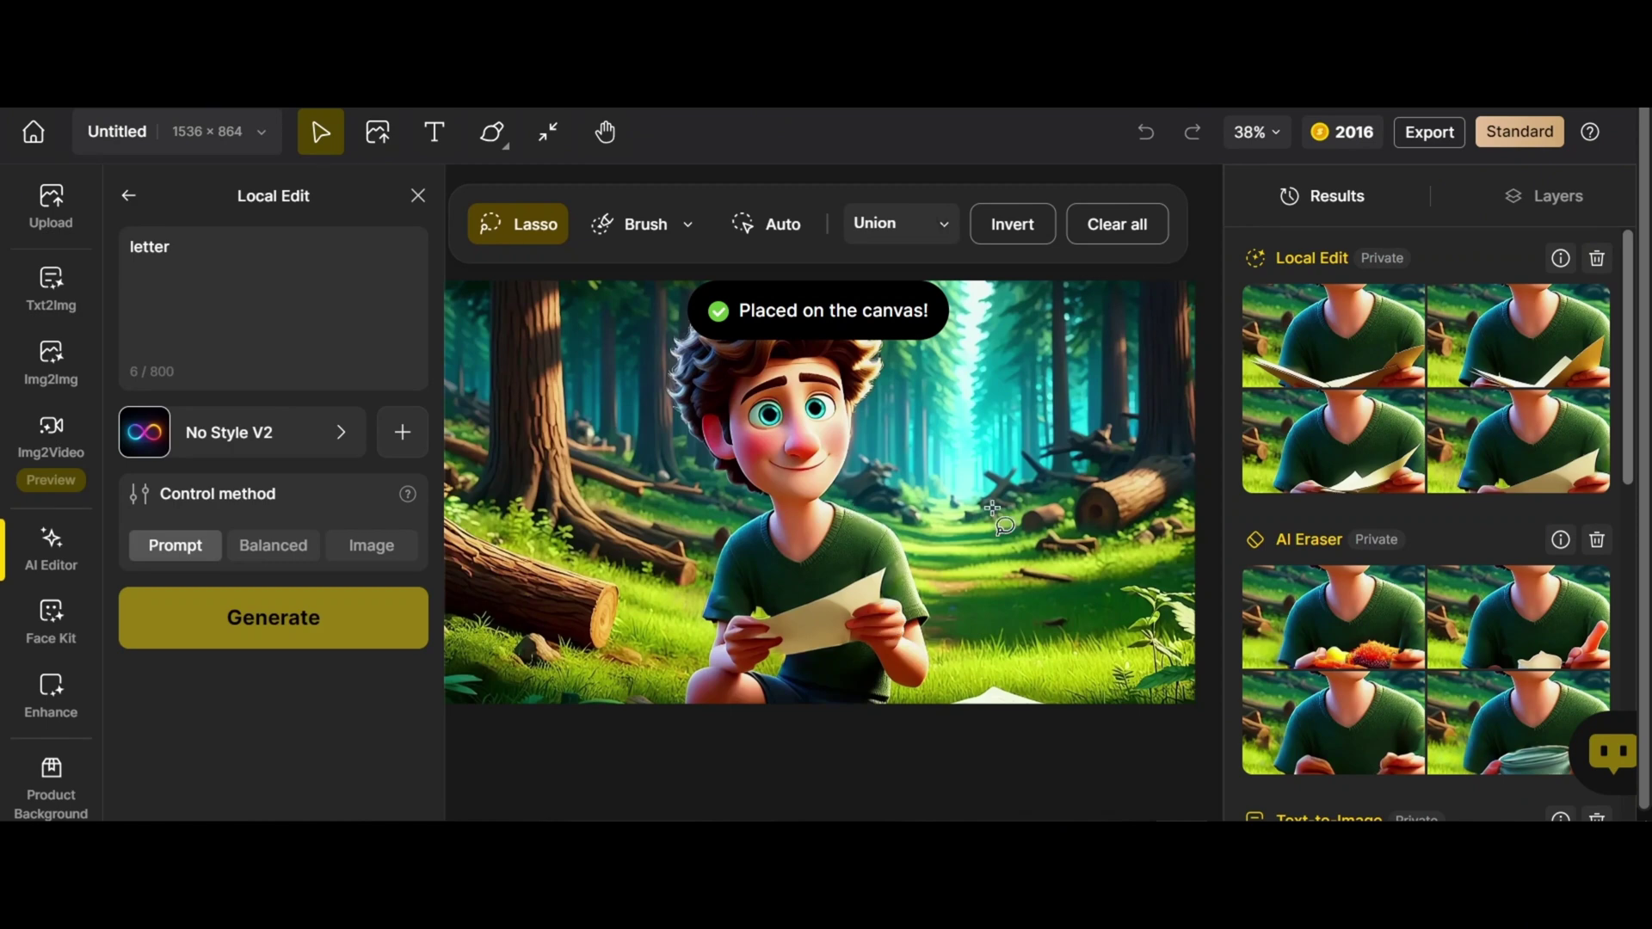
Step: Download the forest letter scene as a 1x PNG
{"action": "left_click", "coordinate": [1163, 226]}
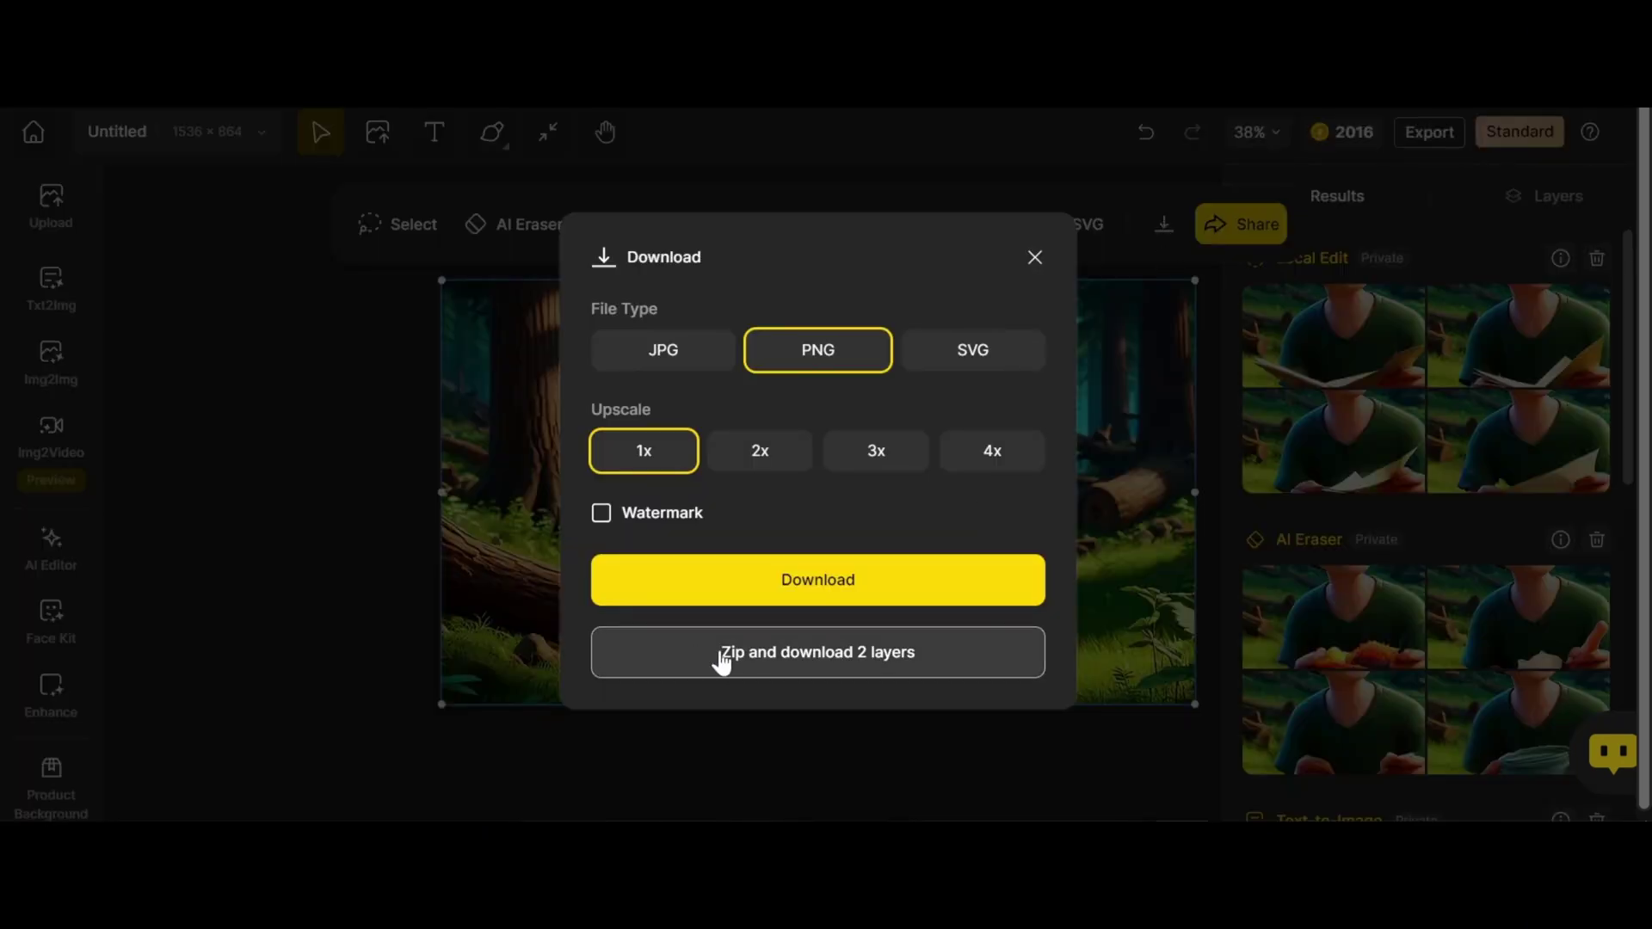
{"action": "left_click", "coordinate": [1035, 255]}
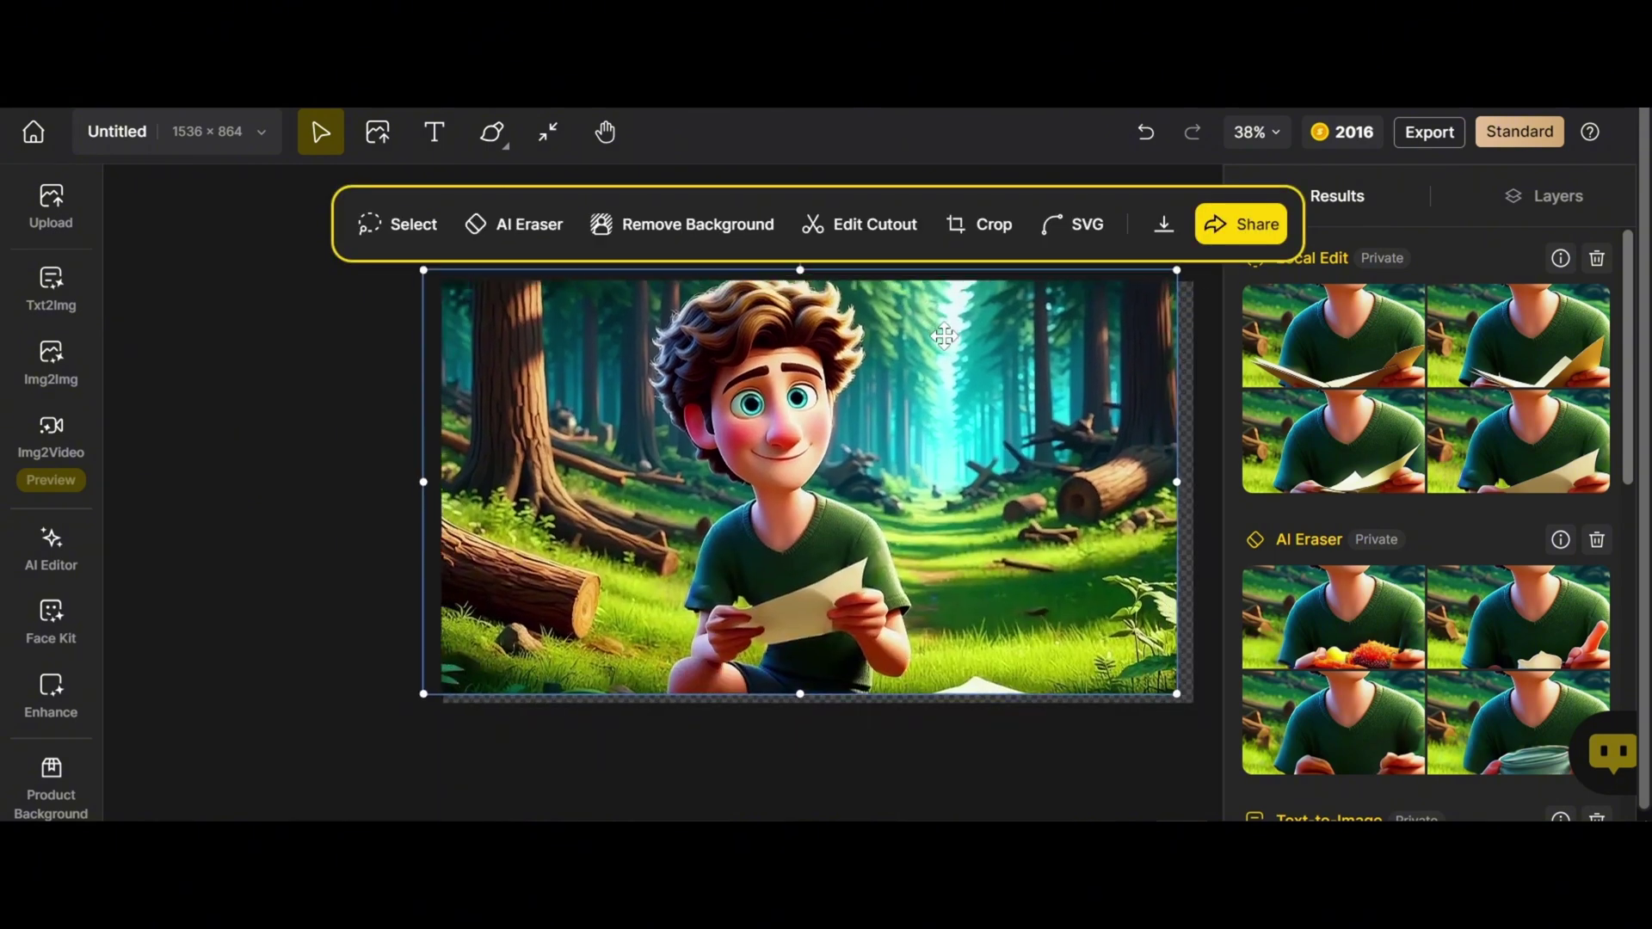
{"action": "left_click", "coordinate": [1166, 225]}
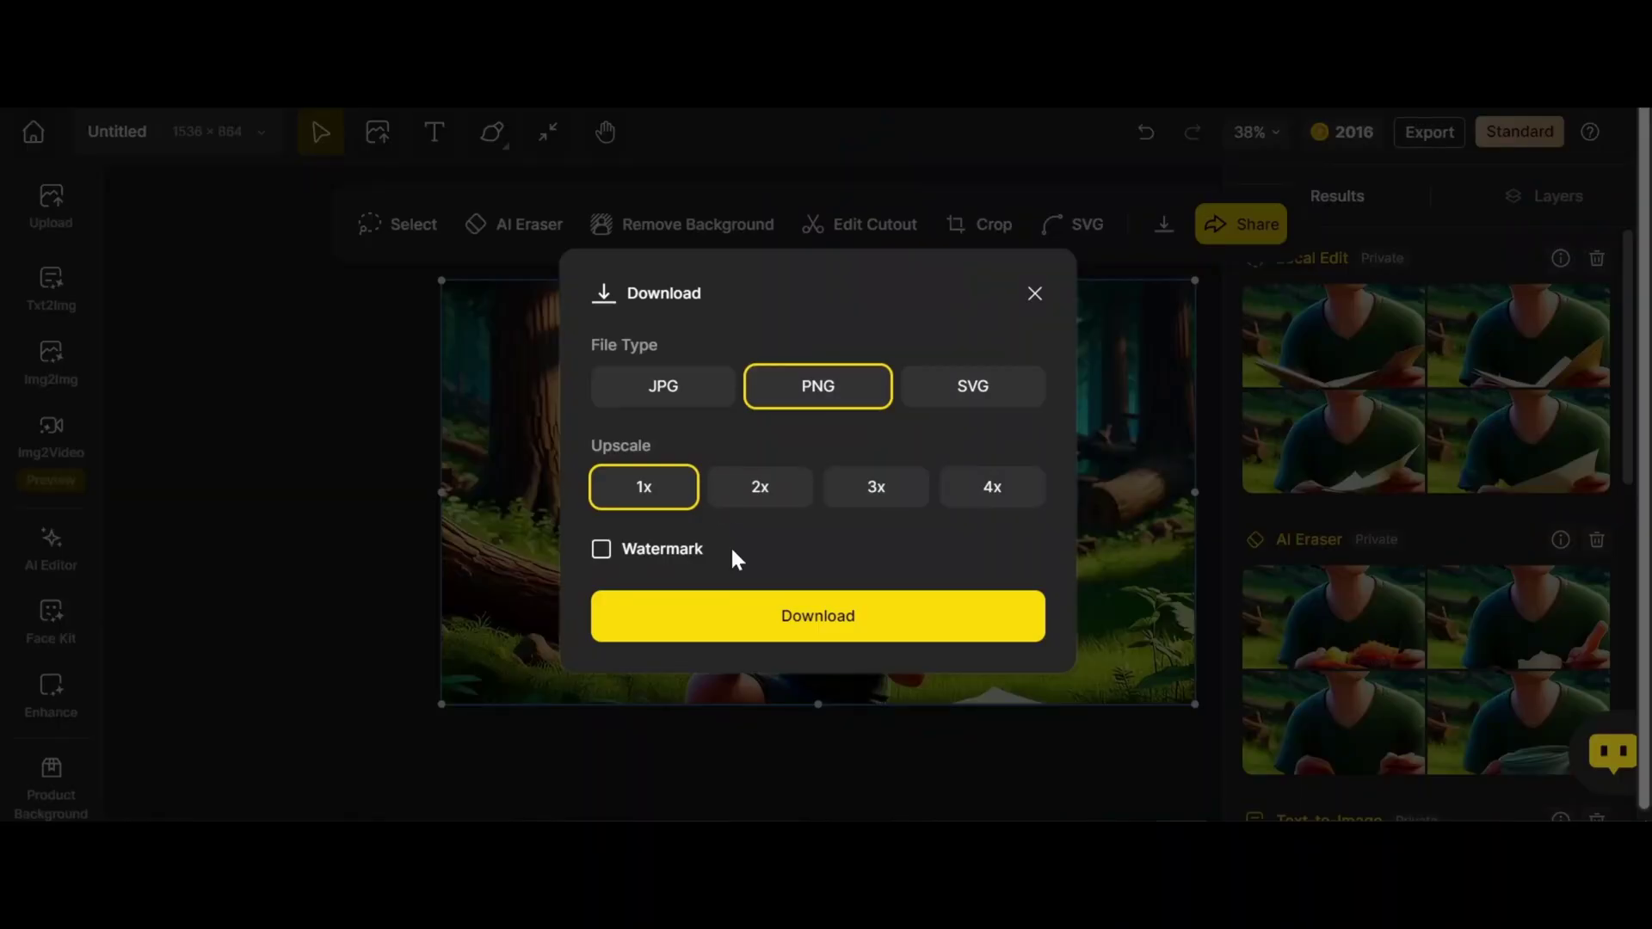
{"action": "left_click", "coordinate": [804, 616]}
{"action": "left_click", "coordinate": [51, 288]}
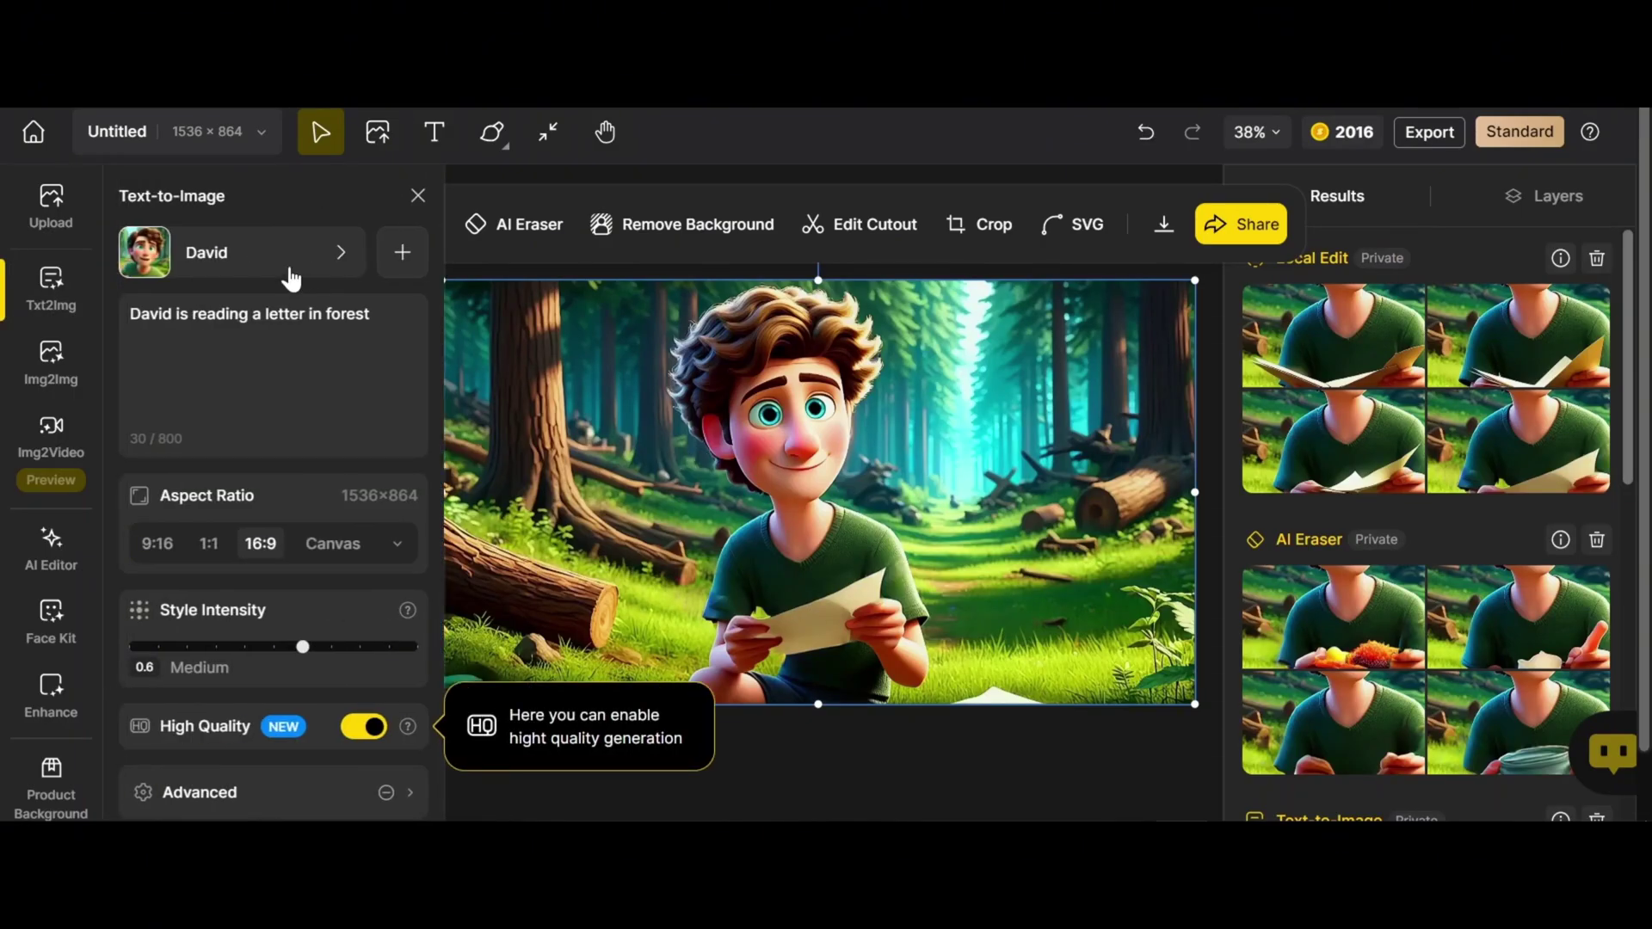
Step: Switch the character to Elina, generate 'Elina is sitting in forest', and place one result on the canvas
{"action": "left_click", "coordinate": [287, 272]}
{"action": "left_click", "coordinate": [674, 483]}
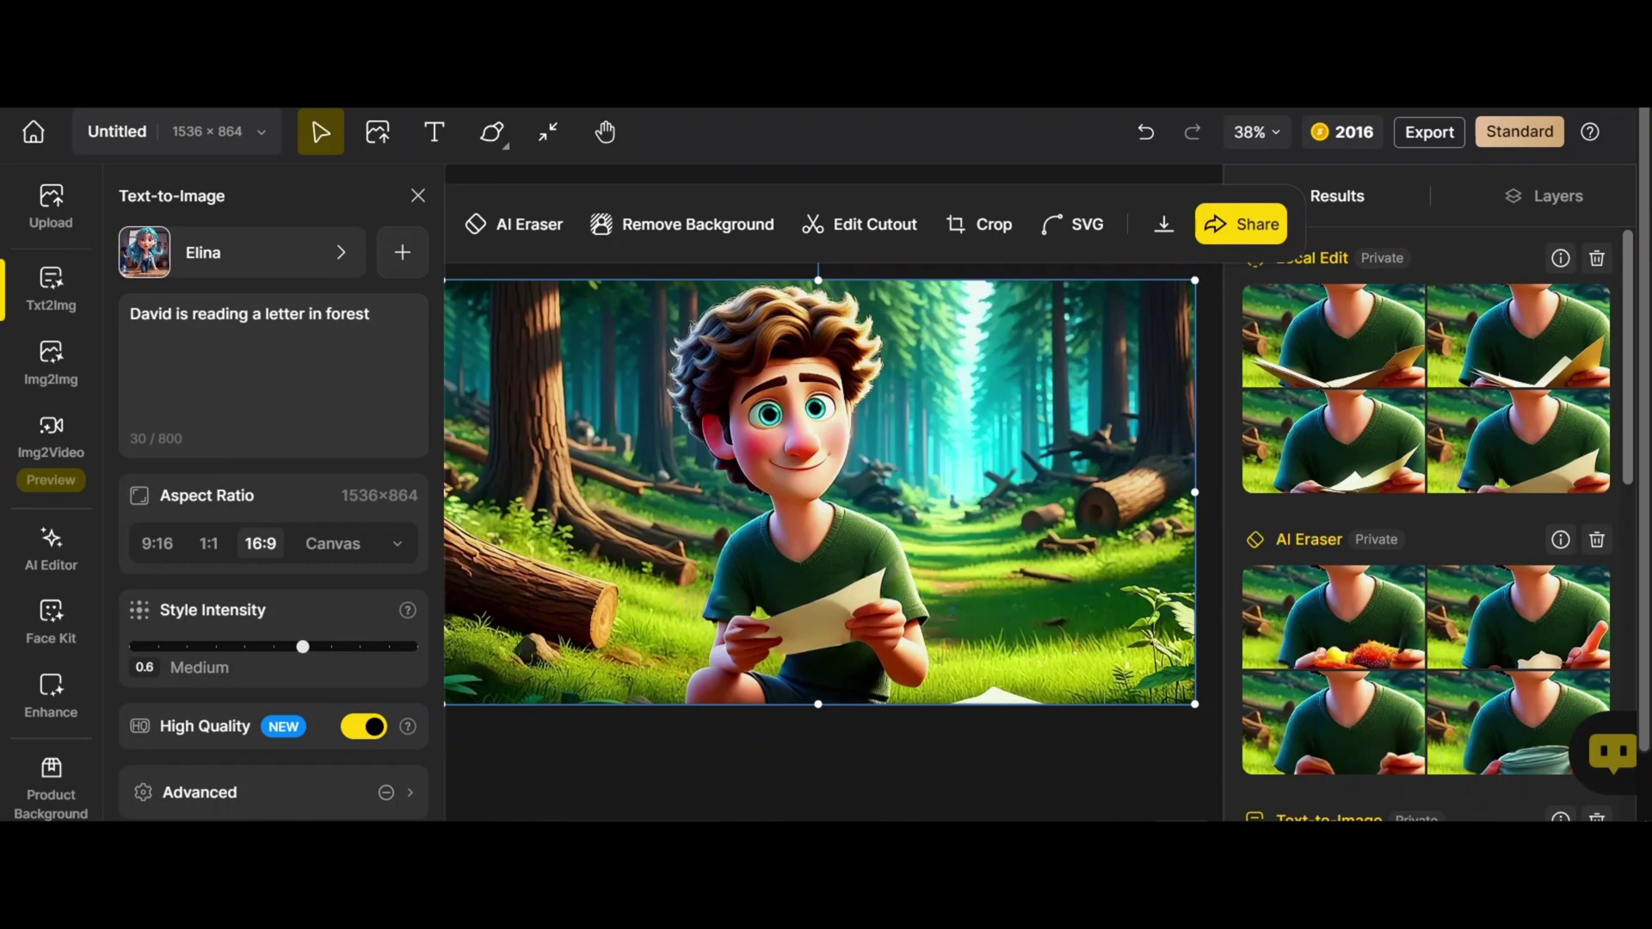
{"action": "left_click_drag", "start_coordinate": [204, 314], "coordinate": [304, 314]}
{"action": "type", "text": "sitting"}
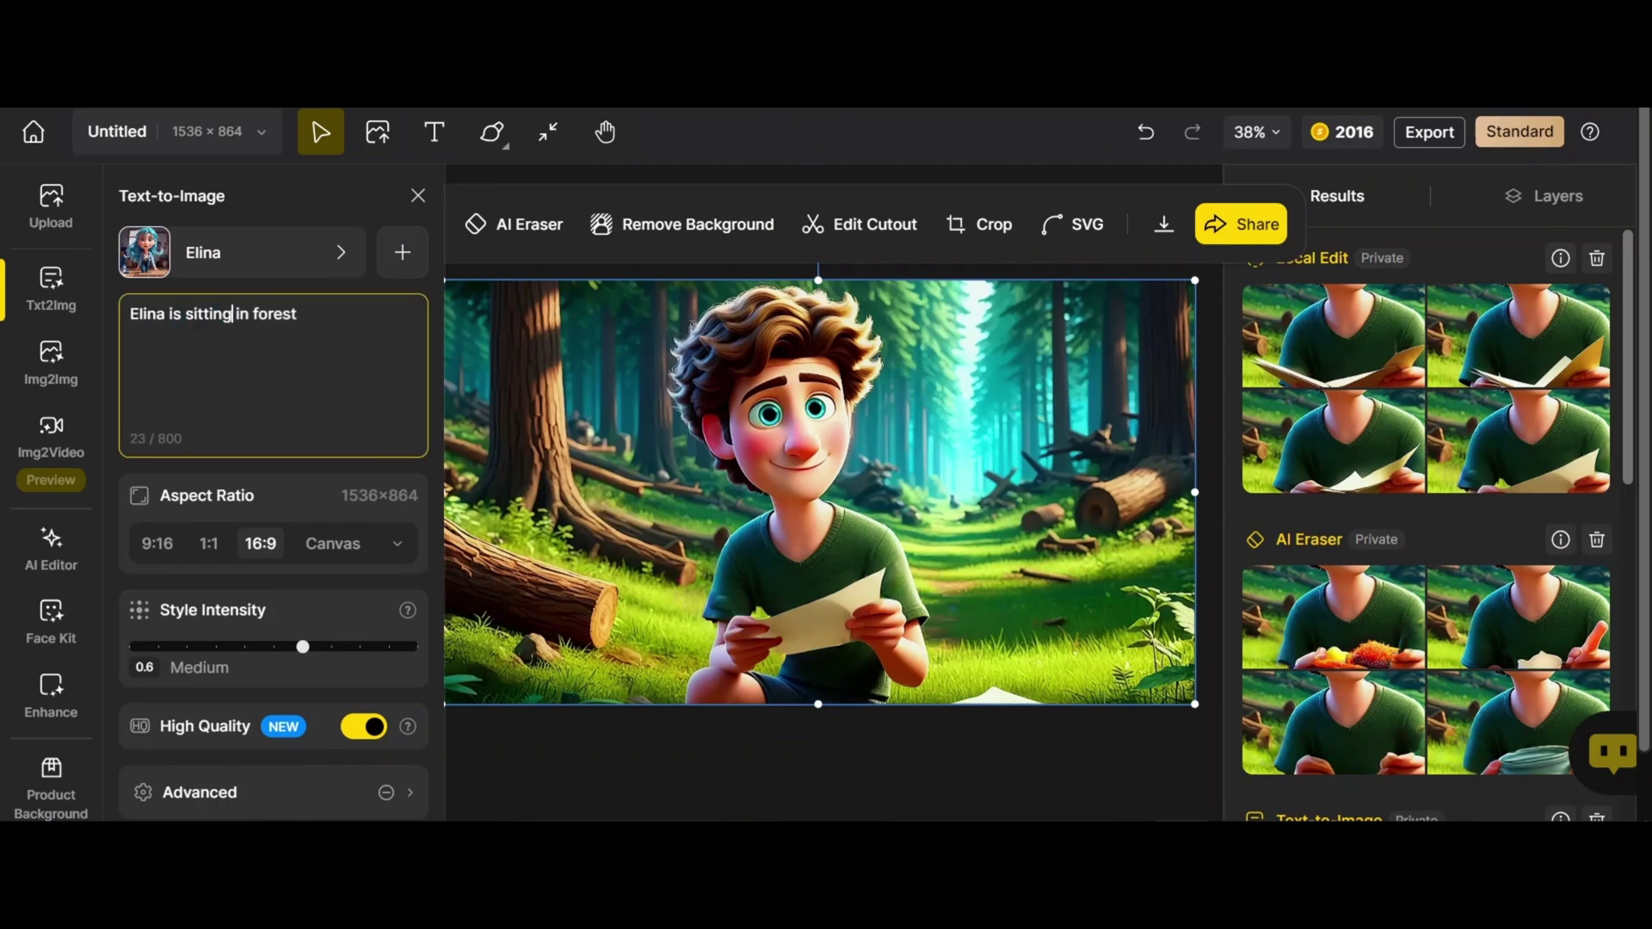
{"action": "scroll", "coordinate": [389, 672], "scroll_direction": "down", "scroll_amount": 1}
{"action": "left_click", "coordinate": [303, 779]}
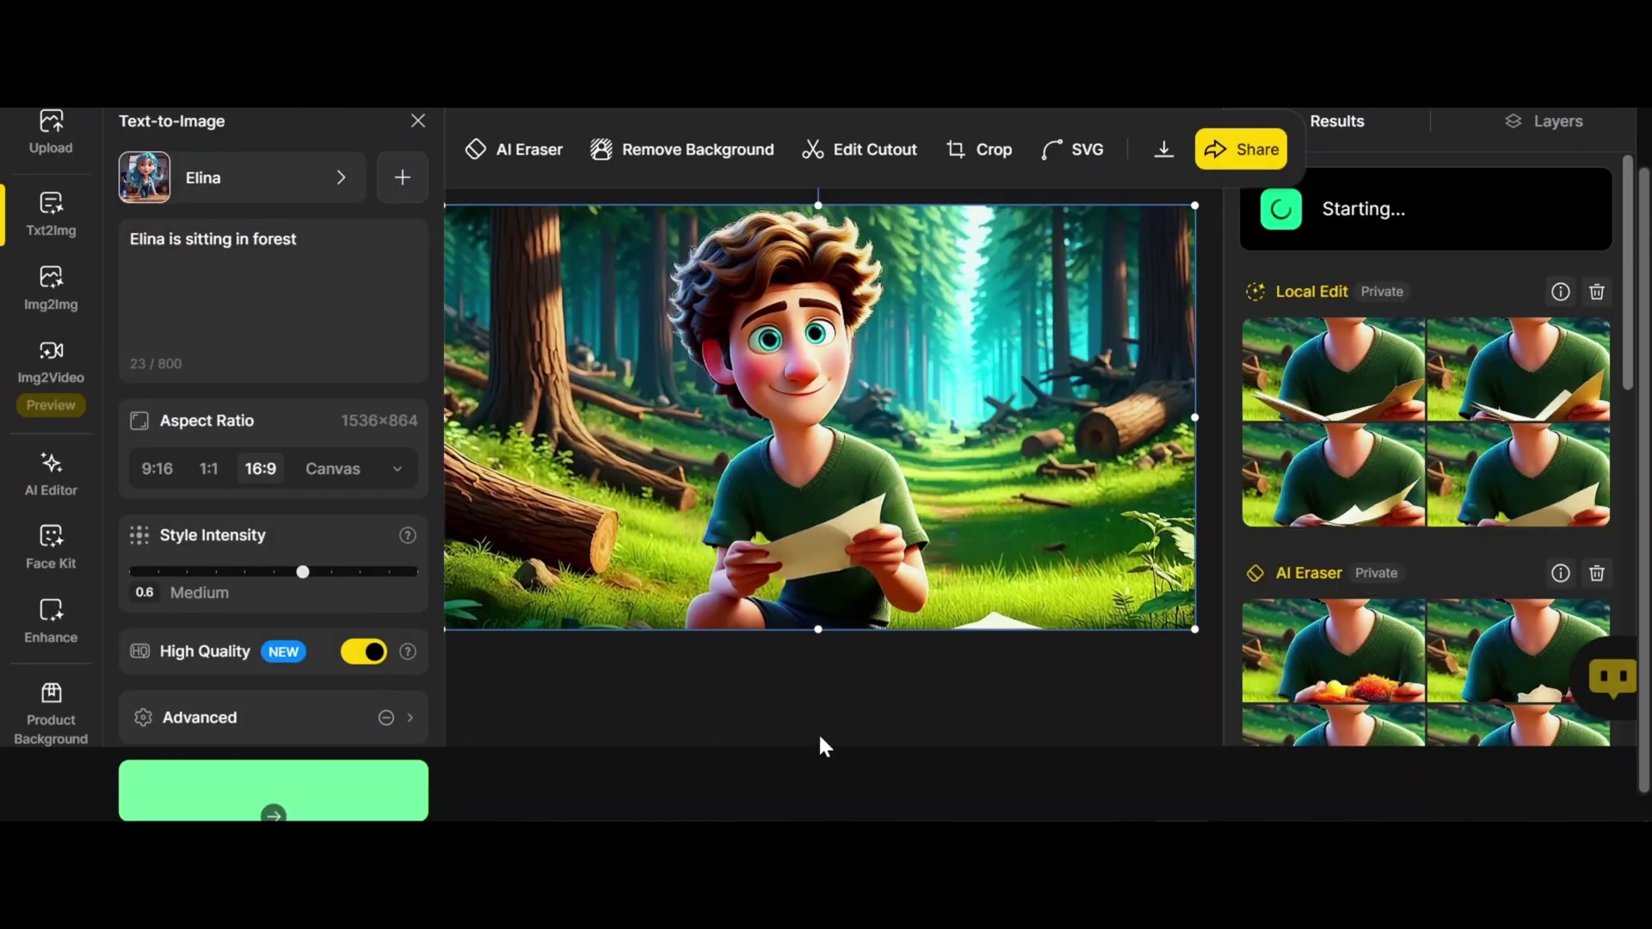
{"action": "mouse_move", "coordinate": [1323, 262]}
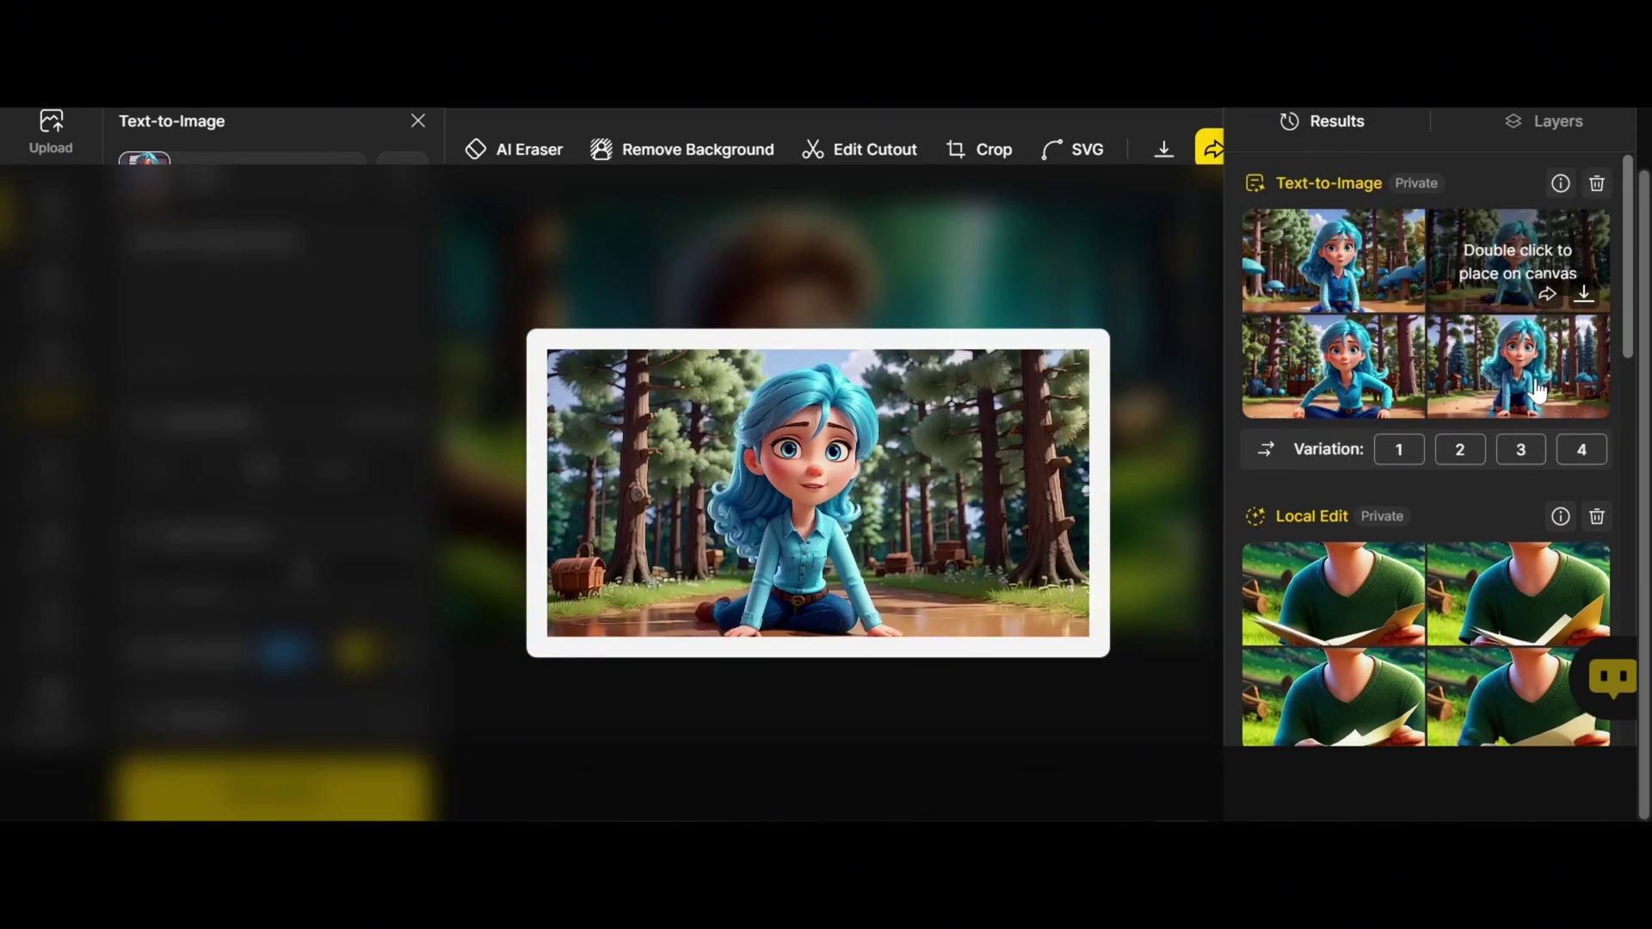
{"action": "double_click", "coordinate": [1329, 384]}
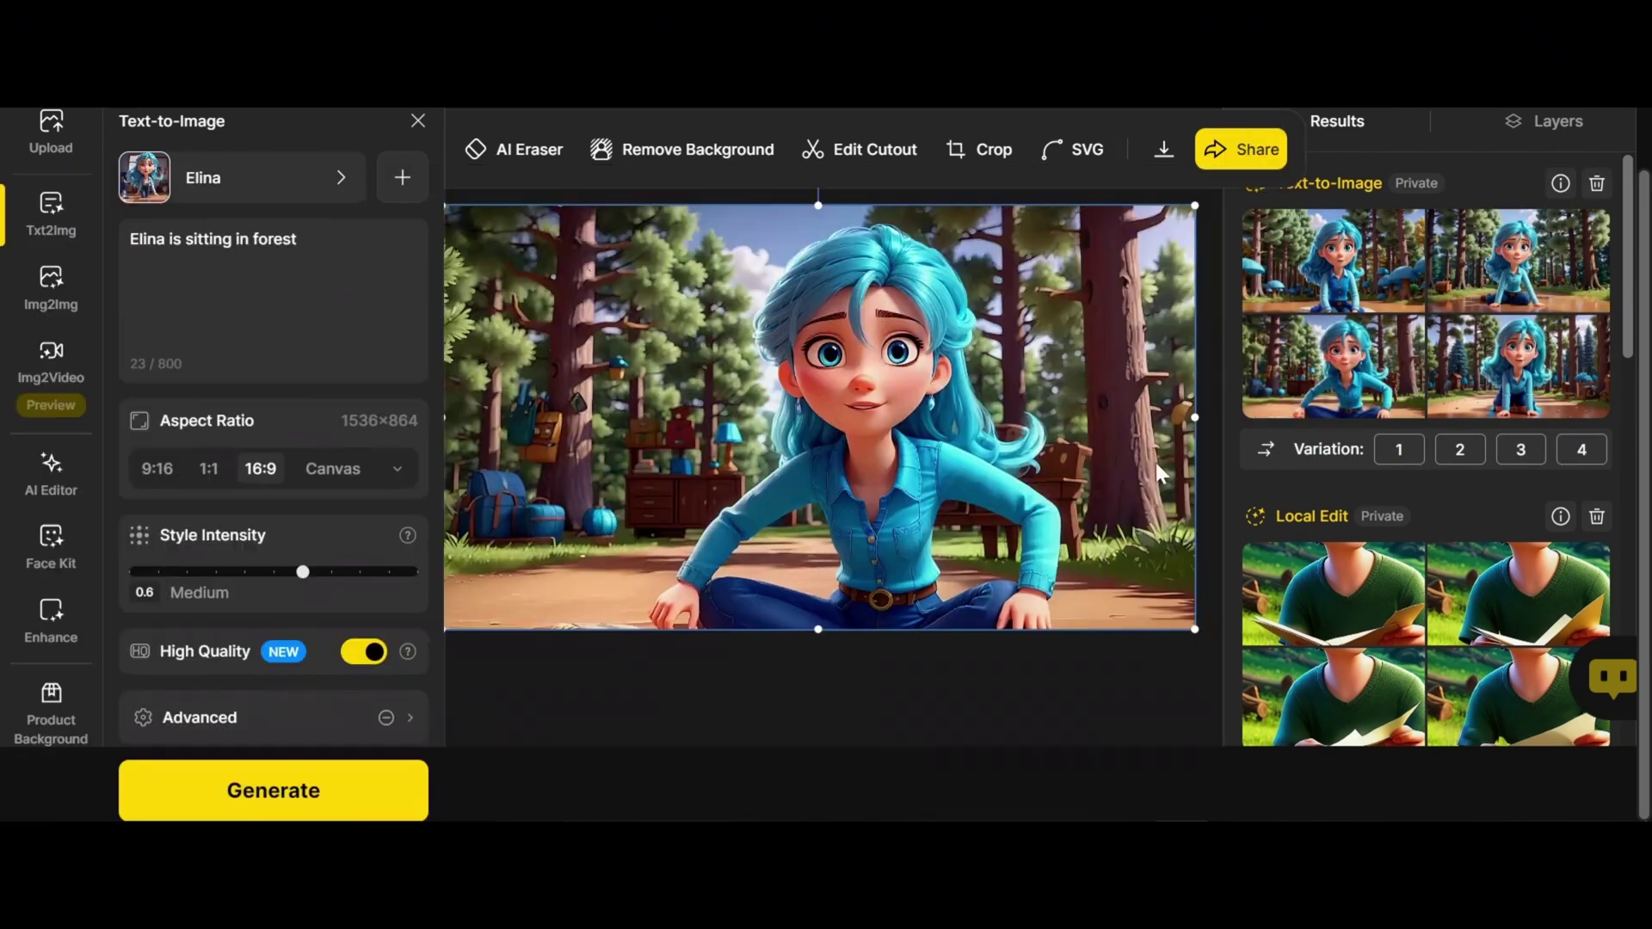
{"action": "mouse_move", "coordinate": [942, 376]}
{"action": "left_mouse_down"}
{"action": "mouse_move", "coordinate": [942, 447]}
{"action": "mouse_move", "coordinate": [942, 376]}
{"action": "left_mouse_up"}
Step: Remove Elina's background, crop the cut-out, and resize her into place beside the boy
{"action": "left_click", "coordinate": [699, 149]}
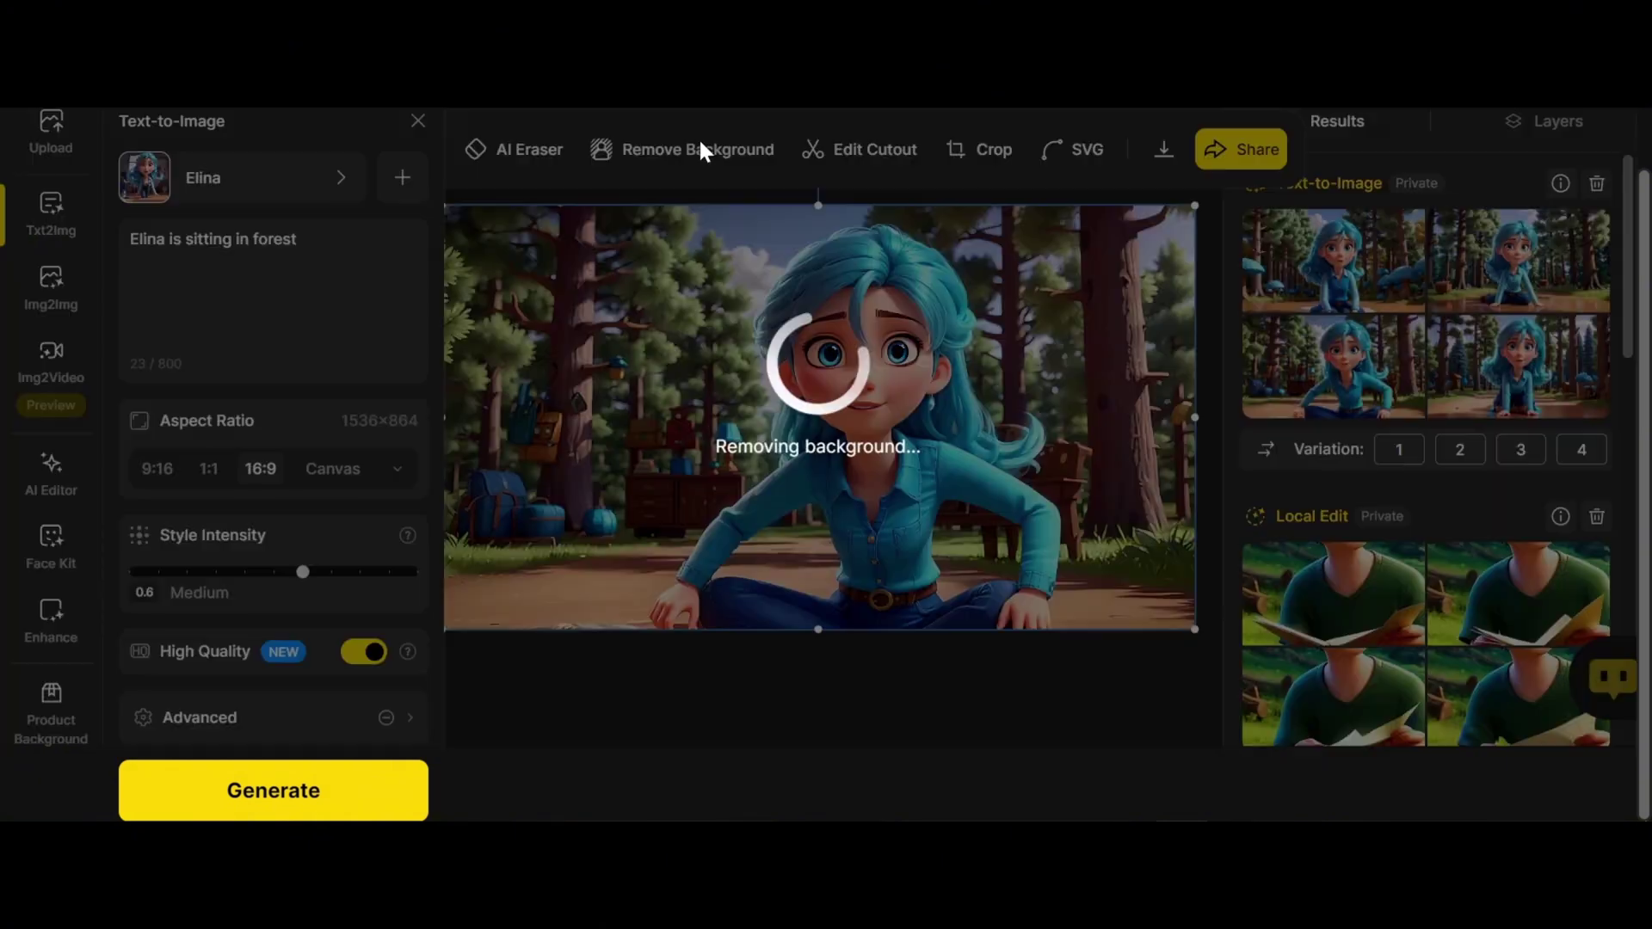
{"action": "left_click", "coordinate": [988, 149]}
{"action": "left_click_drag", "start_coordinate": [841, 574], "coordinate": [841, 563]}
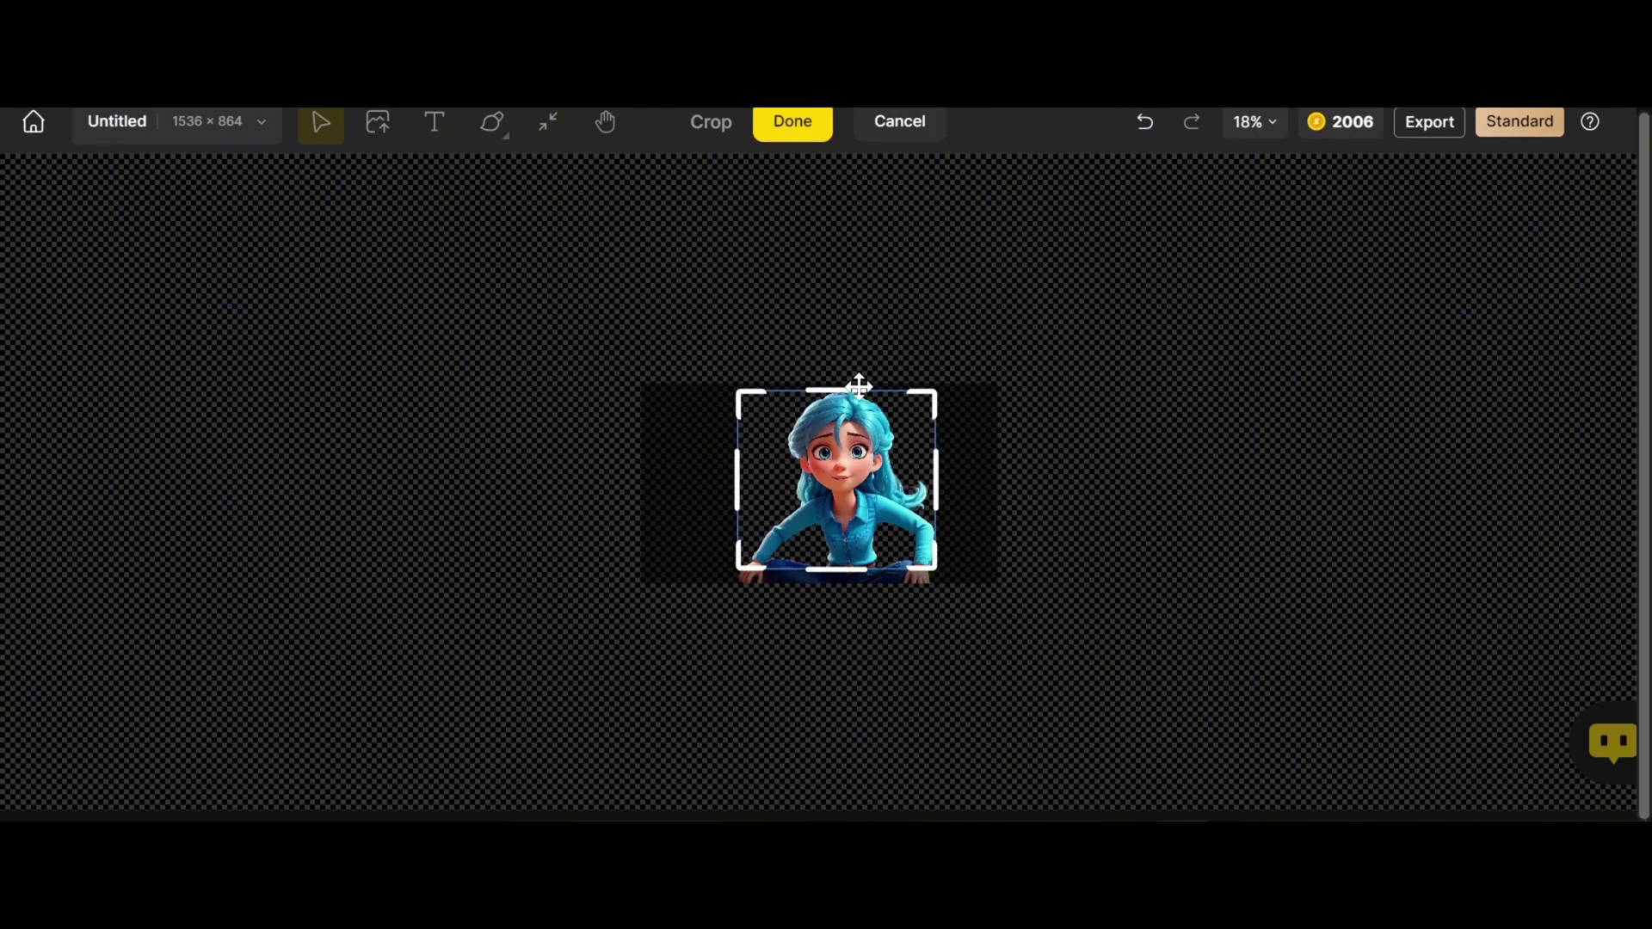
{"action": "key", "text": "Return"}
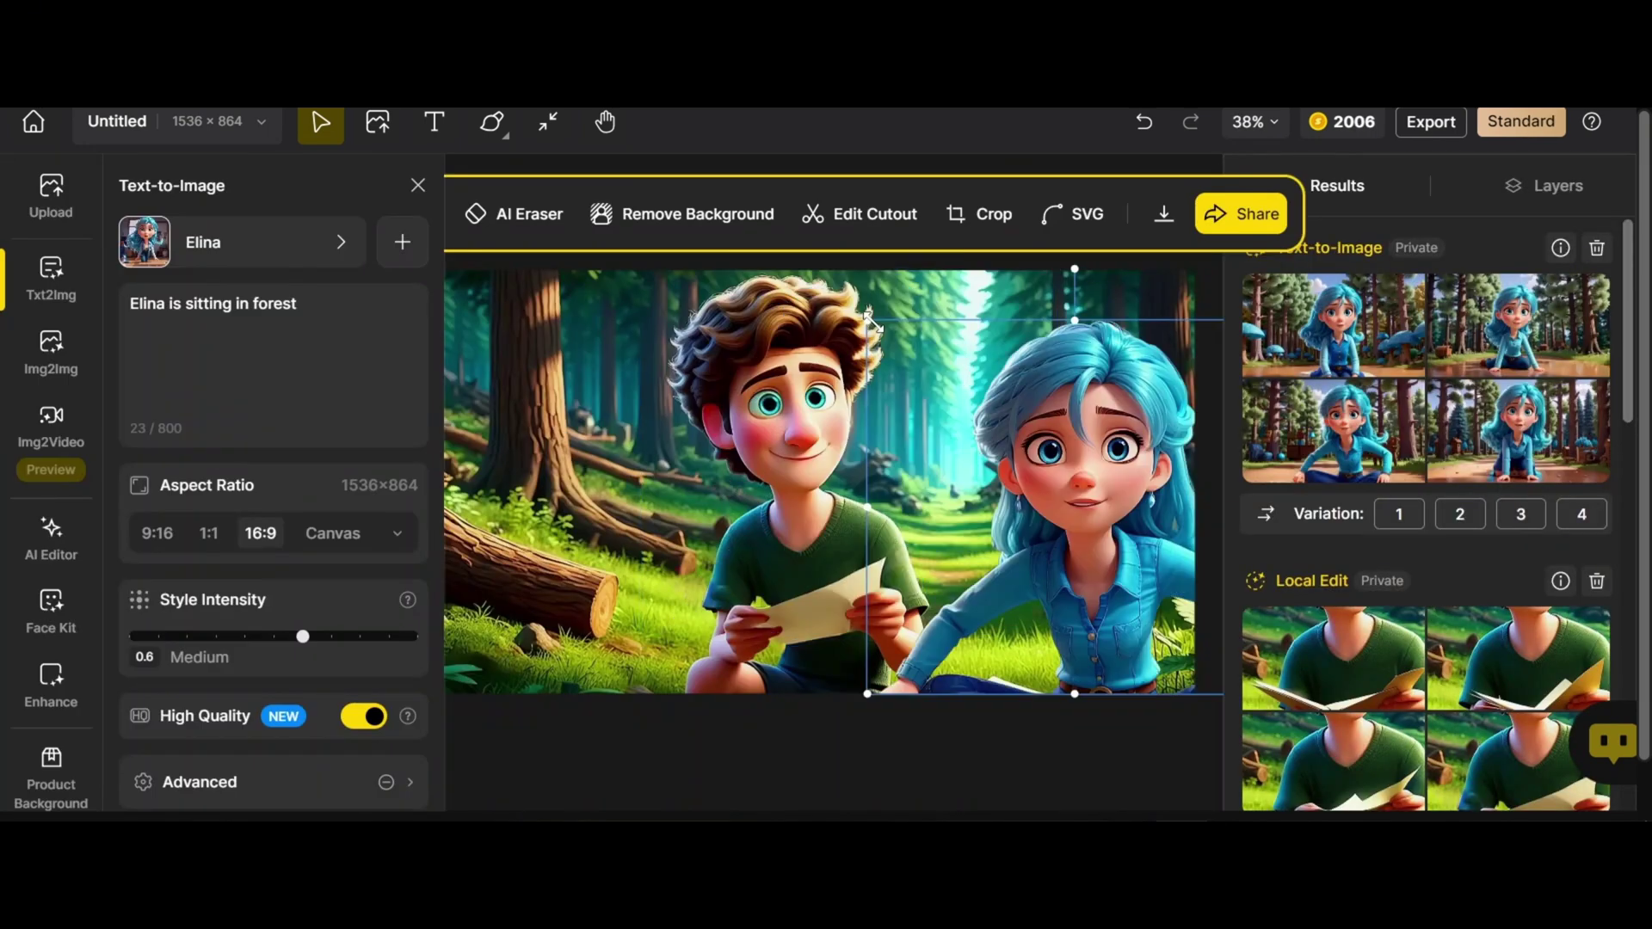
{"action": "left_click_drag", "start_coordinate": [870, 324], "coordinate": [1015, 540]}
Step: Select both the Elina and boy layers and merge them into one image
{"action": "left_click", "coordinate": [1030, 787]}
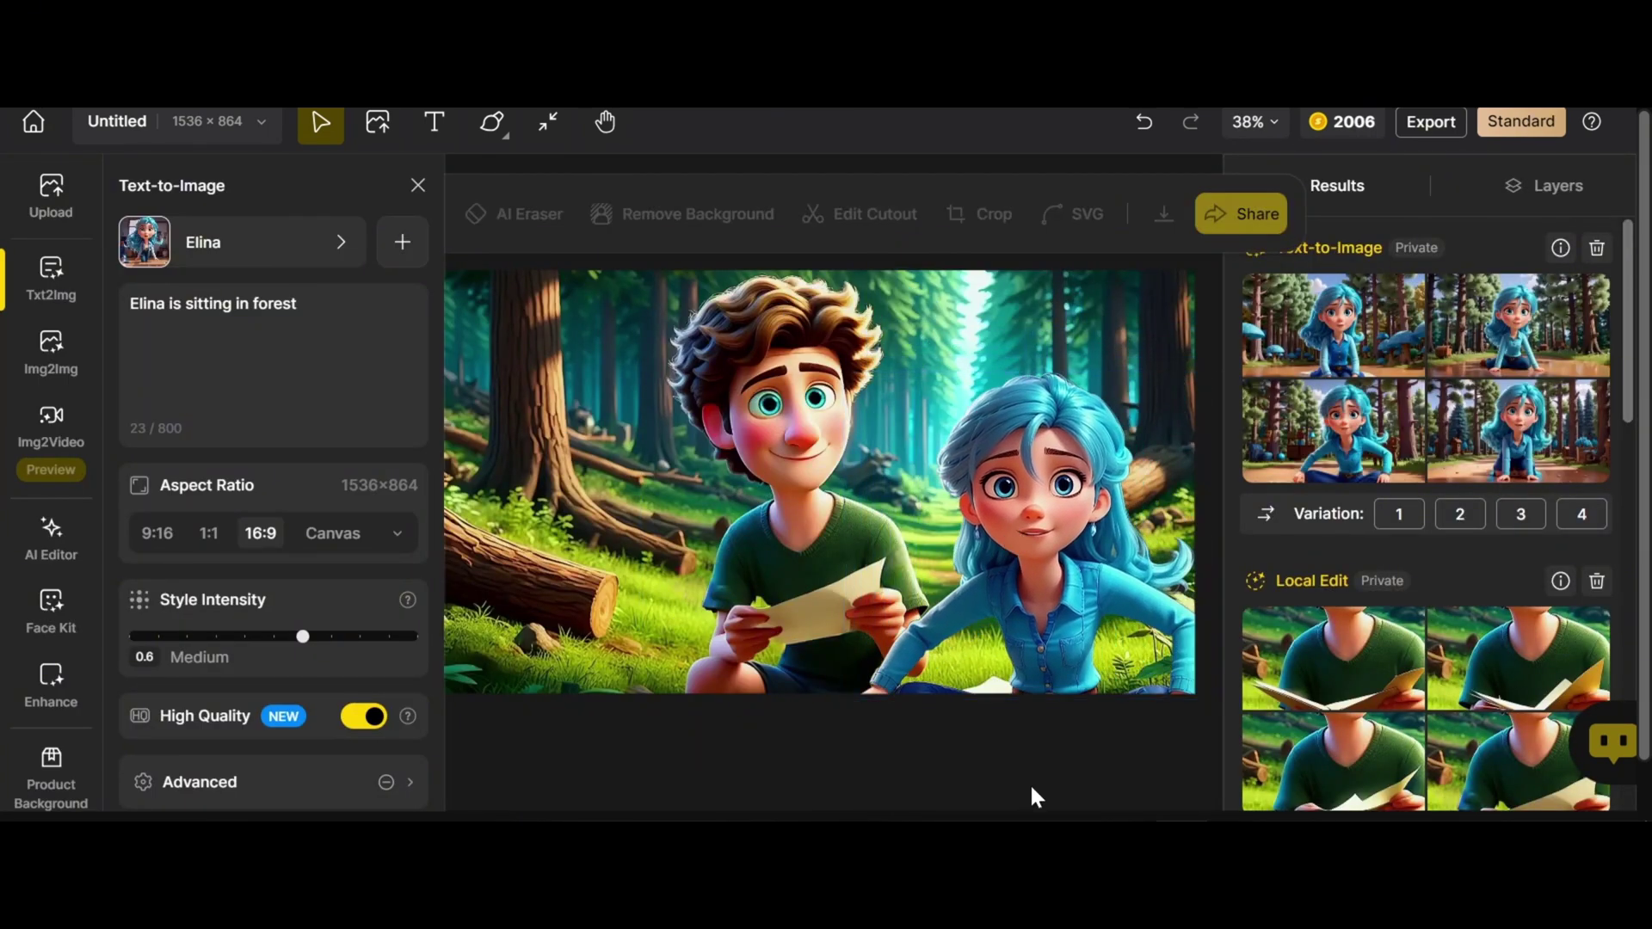
{"action": "left_click", "coordinate": [1163, 214]}
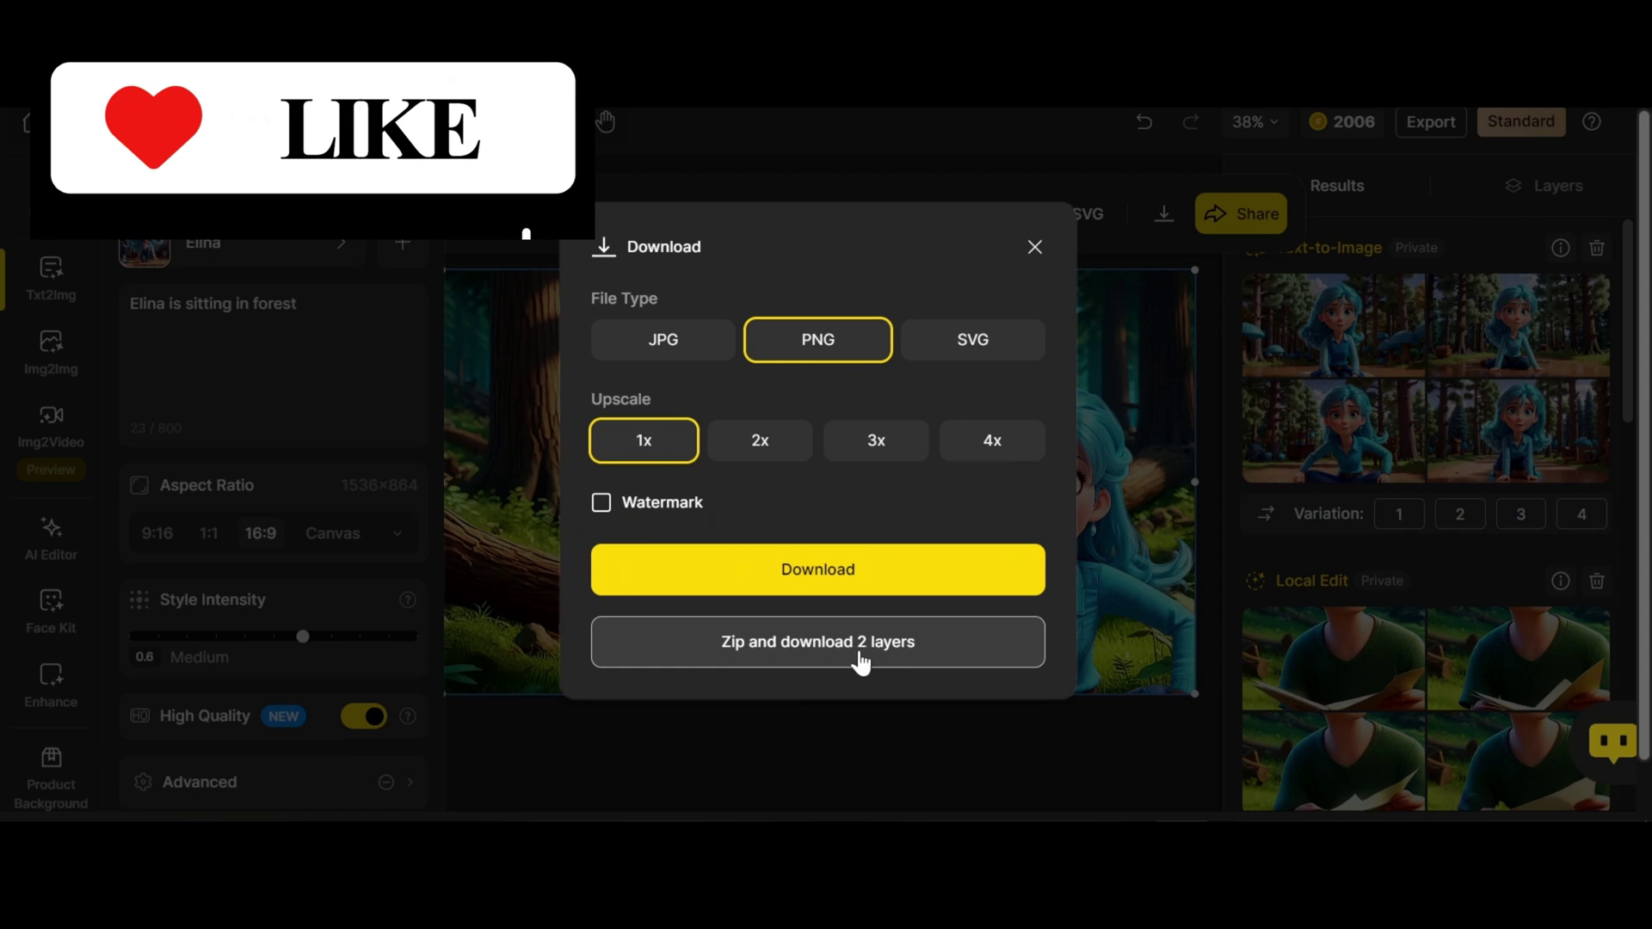
{"action": "left_click", "coordinate": [1035, 247]}
{"action": "left_click", "coordinate": [790, 416], "text": "shift"}
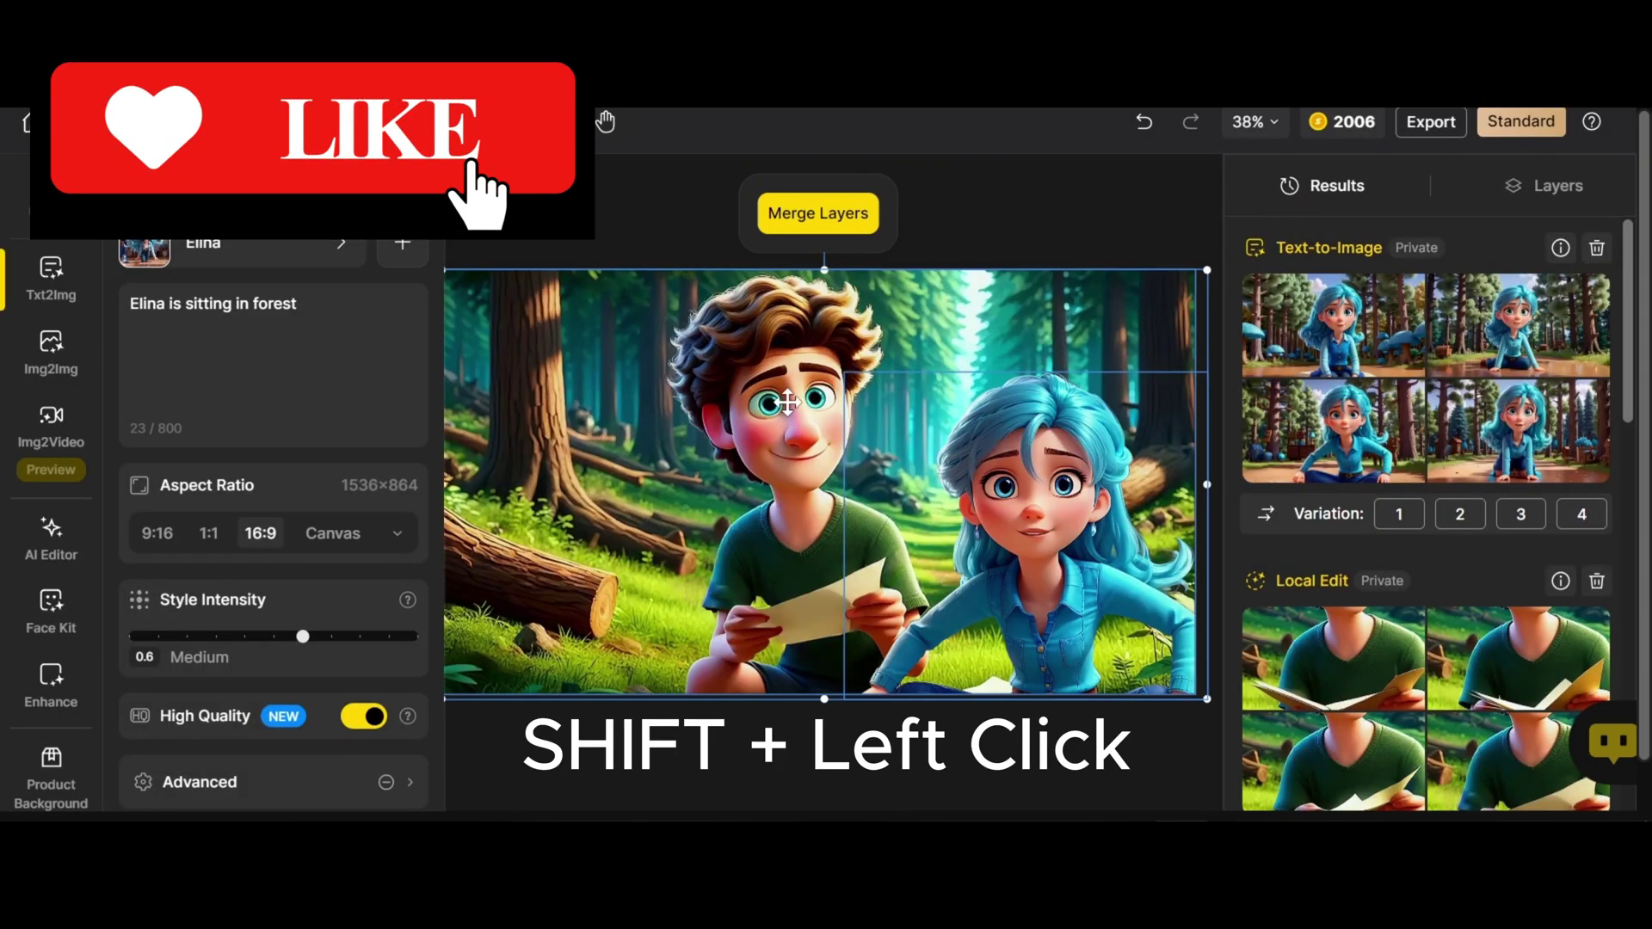
{"action": "left_click", "coordinate": [822, 214]}
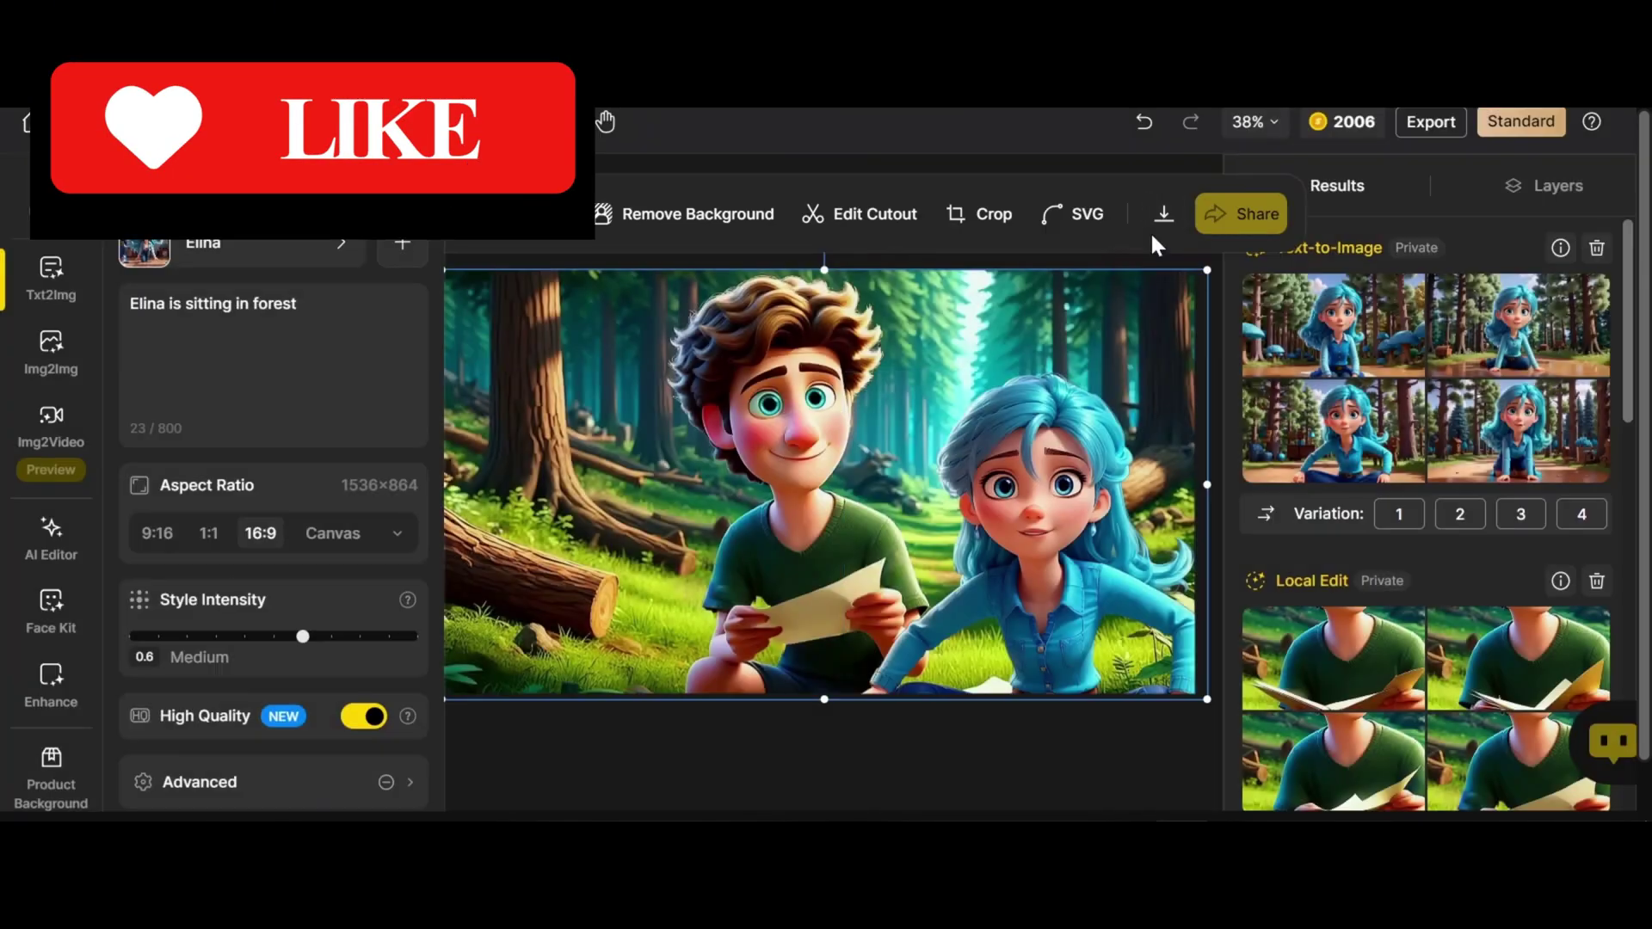
{"action": "left_click", "coordinate": [1163, 213]}
{"action": "left_click", "coordinate": [839, 602]}
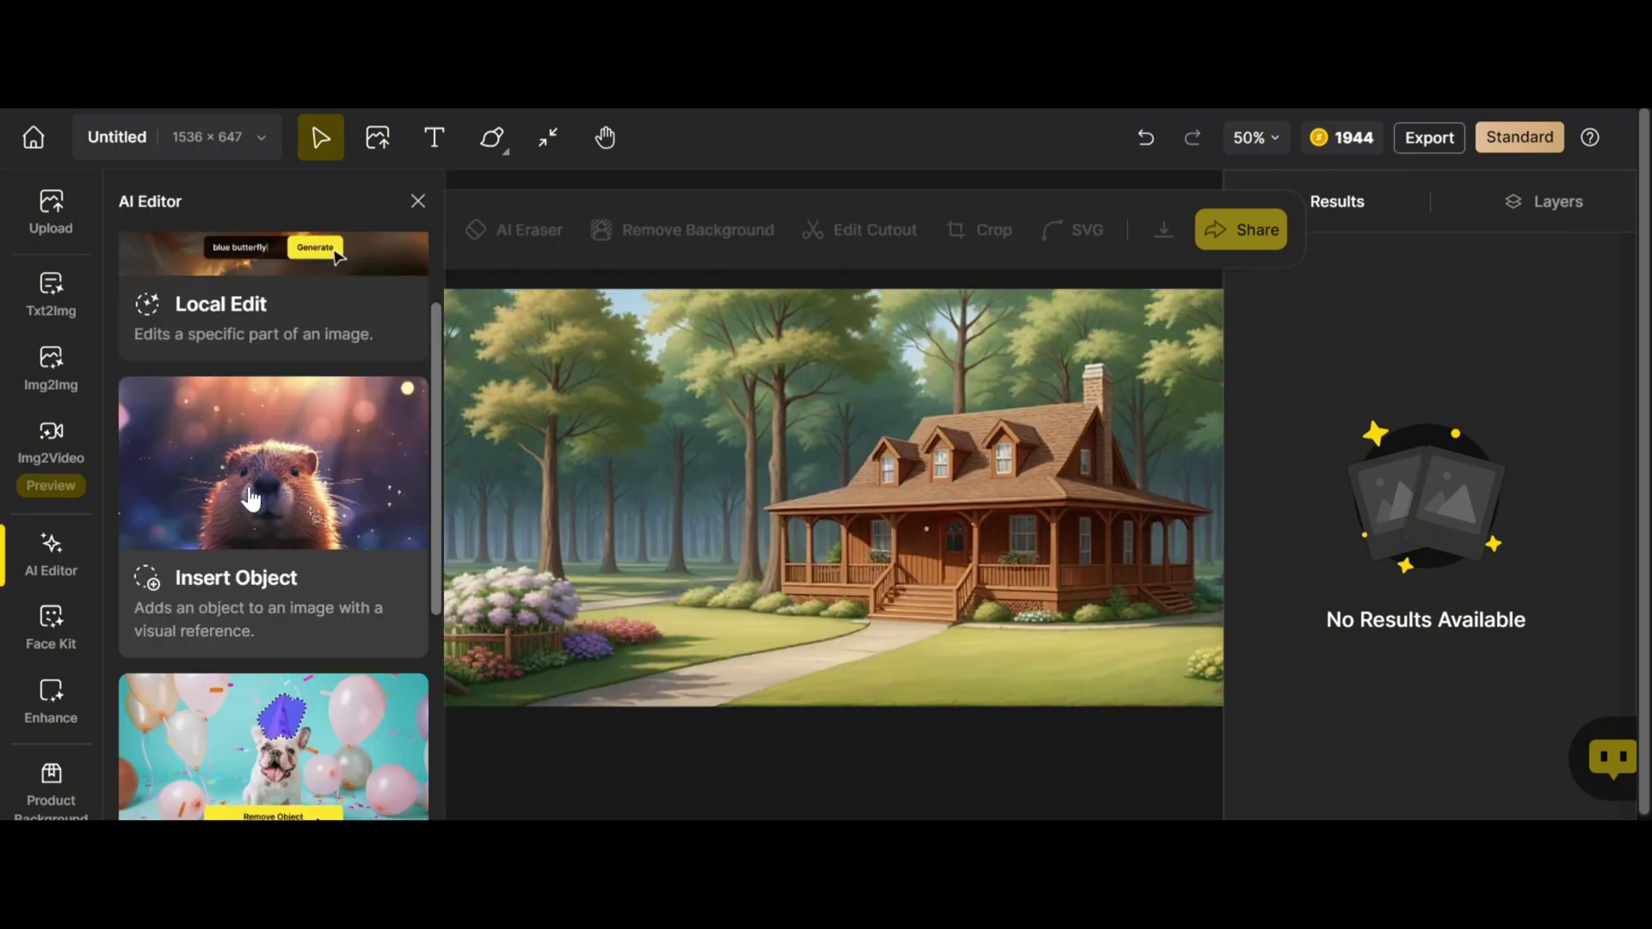
Step: Use Insert Object with object match 1 on the house lawn, placing the boy and red-suitcase results
{"action": "left_click", "coordinate": [250, 498]}
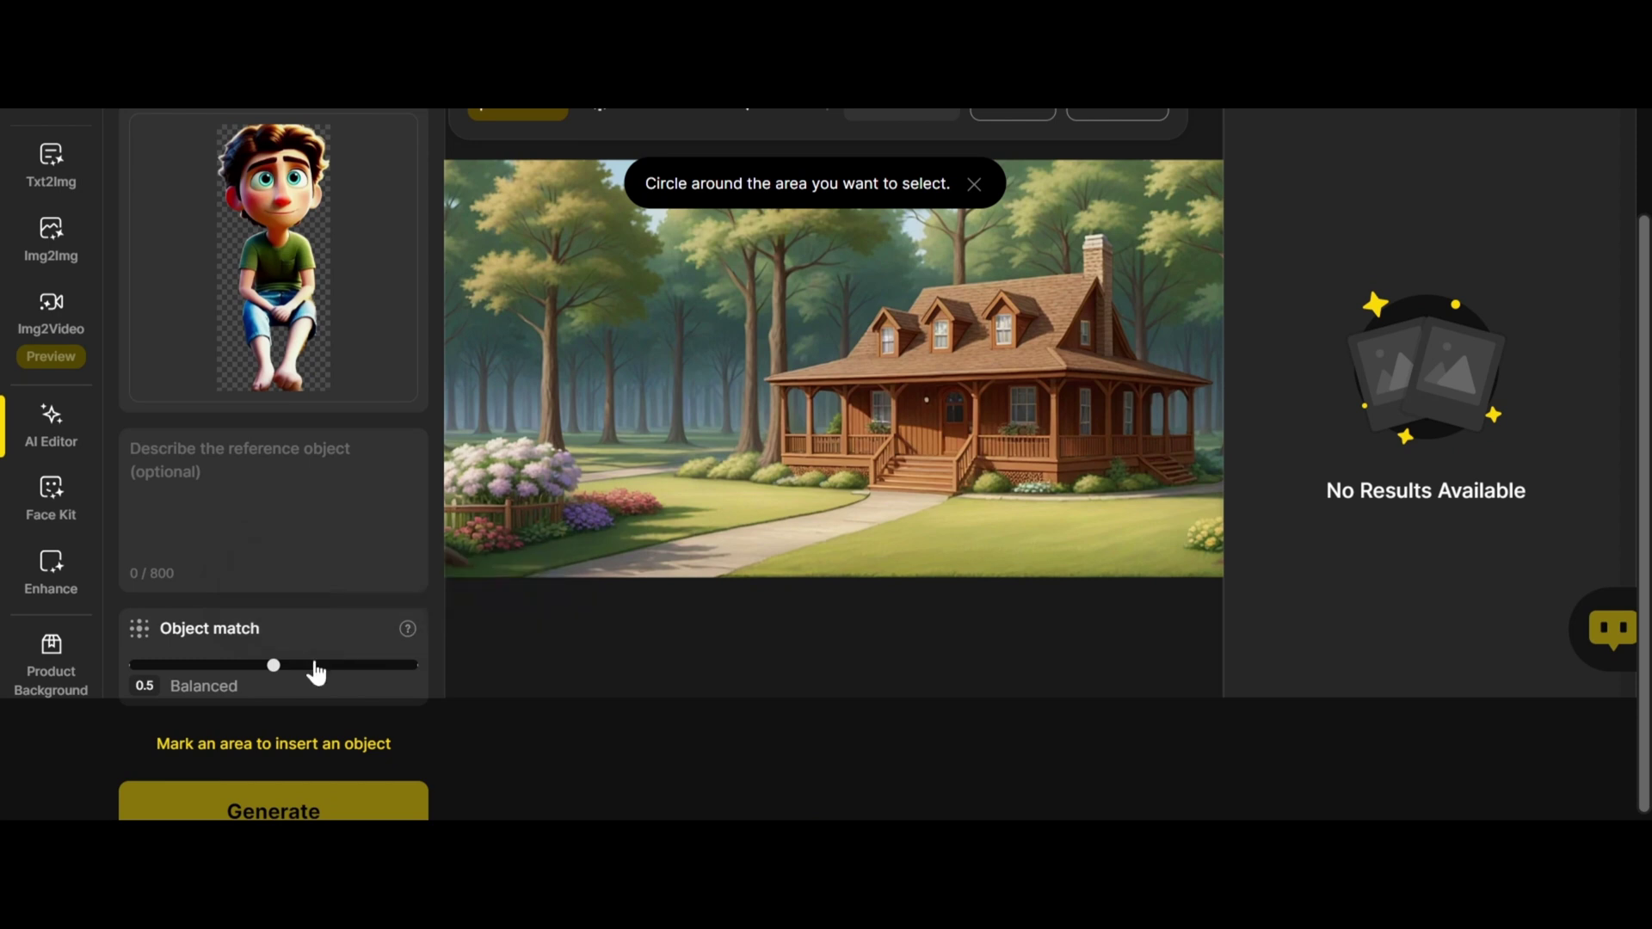
{"action": "left_click", "coordinate": [366, 794]}
{"action": "left_click", "coordinate": [632, 229]}
{"action": "mouse_move", "coordinate": [680, 688]}
{"action": "left_mouse_down"}
{"action": "mouse_move", "coordinate": [678, 629]}
{"action": "mouse_move", "coordinate": [789, 574]}
{"action": "mouse_move", "coordinate": [814, 692]}
{"action": "mouse_move", "coordinate": [686, 690]}
{"action": "mouse_move", "coordinate": [660, 612]}
{"action": "mouse_move", "coordinate": [747, 658]}
{"action": "mouse_move", "coordinate": [793, 631]}
{"action": "left_mouse_up"}
{"action": "scroll", "coordinate": [419, 770], "scroll_direction": "down", "scroll_amount": 2}
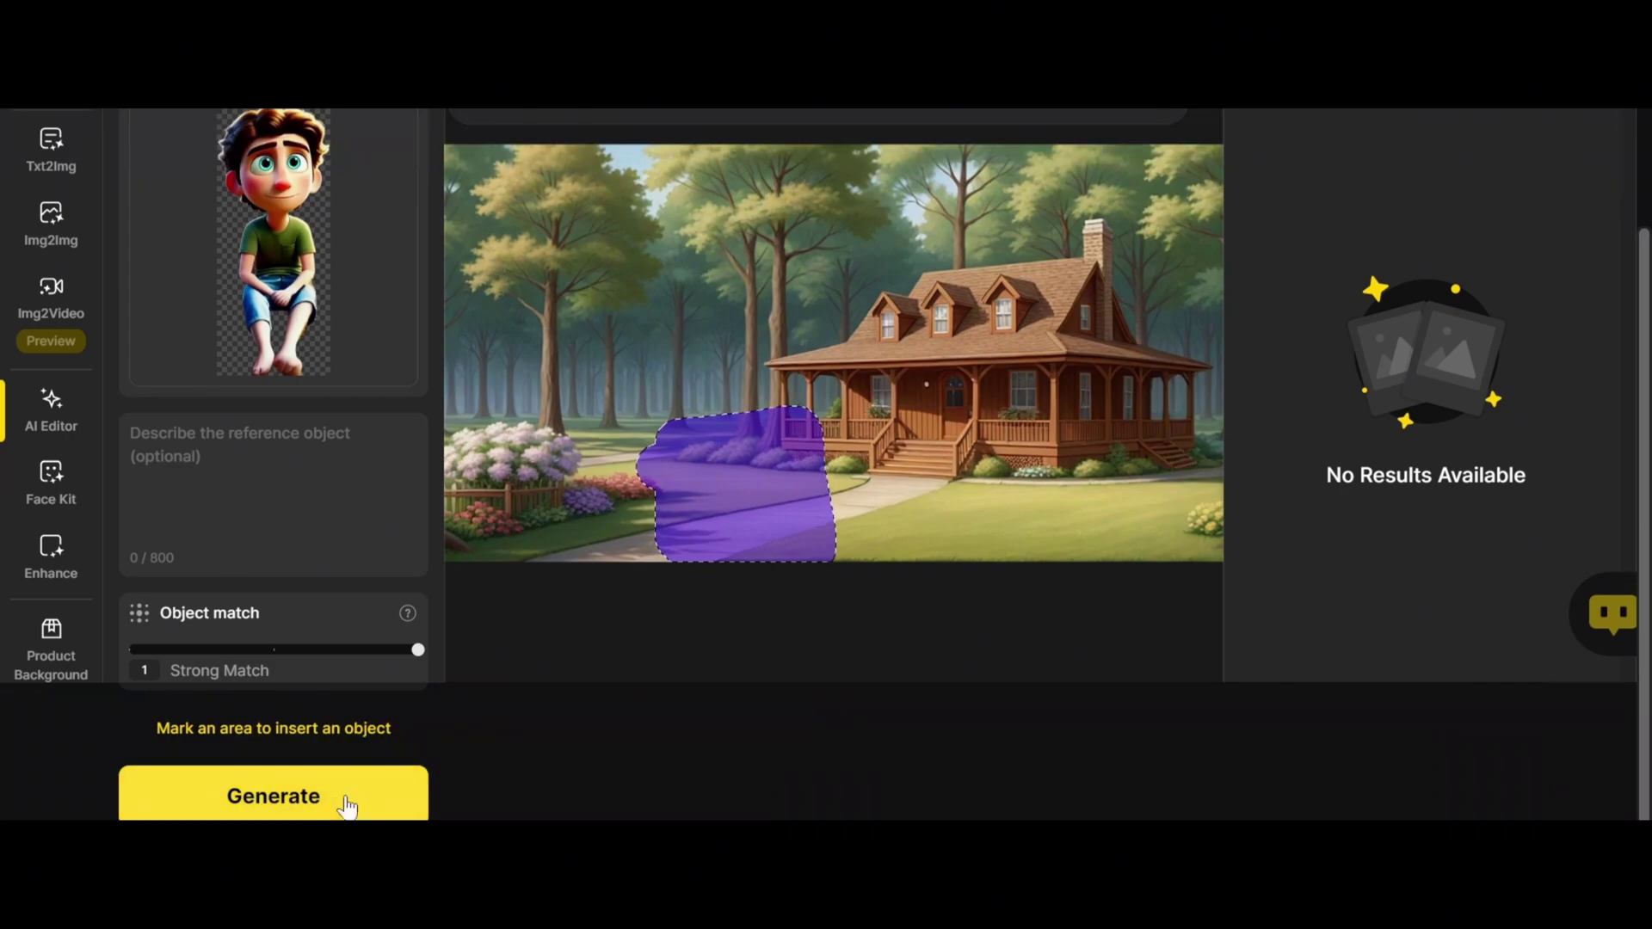
{"action": "left_click", "coordinate": [295, 792]}
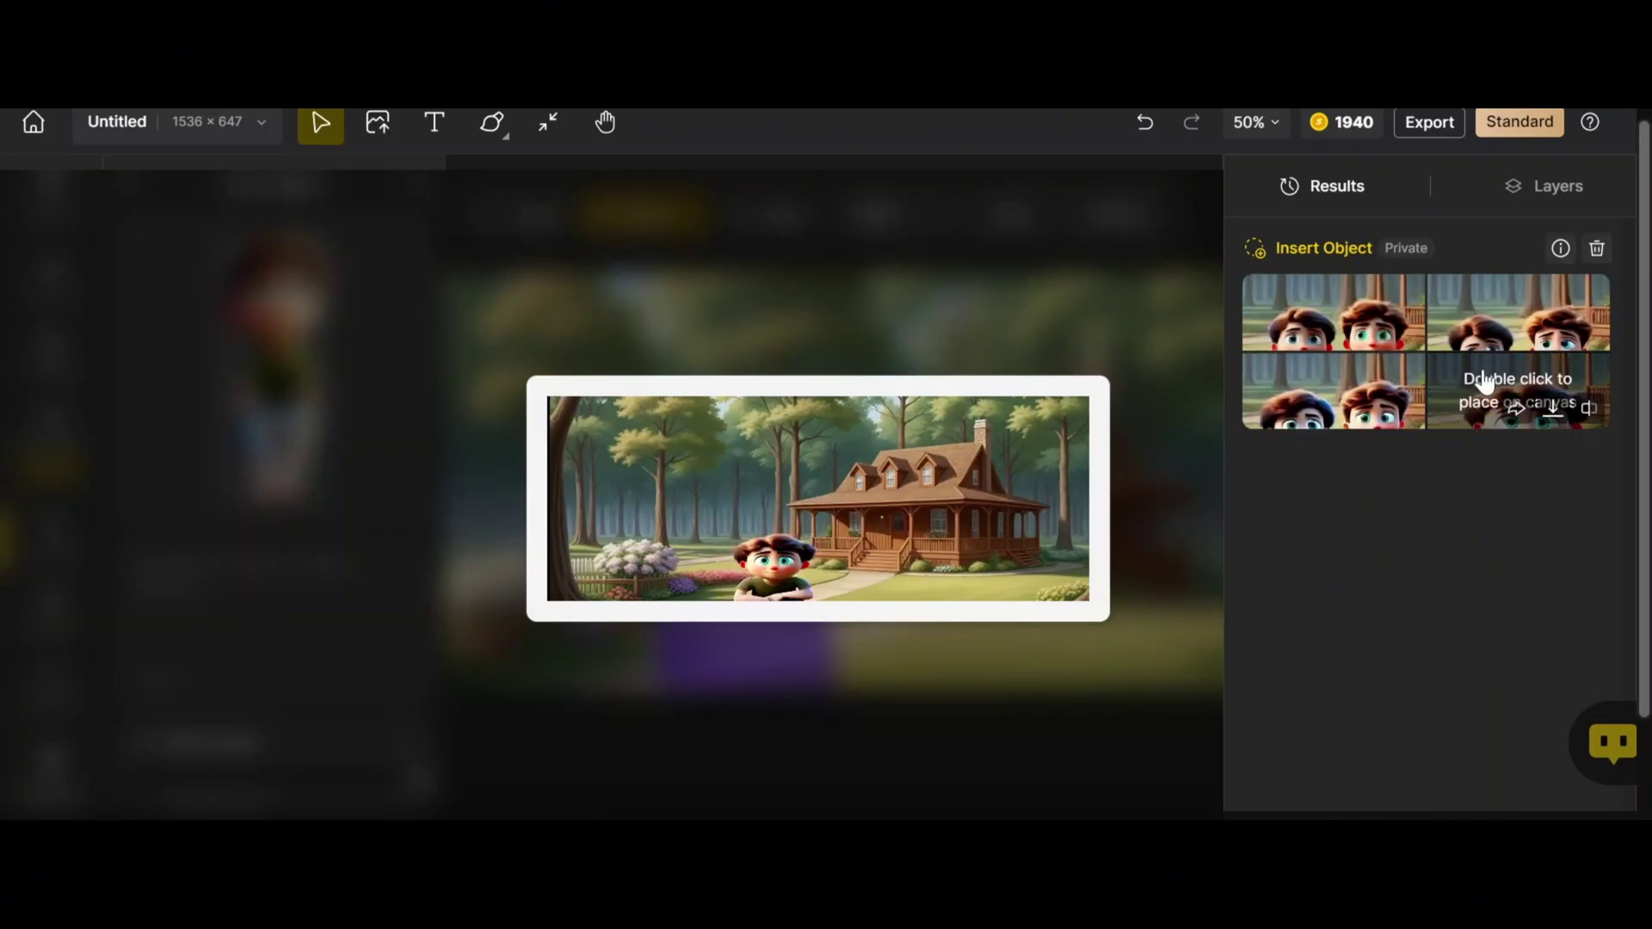
{"action": "double_click", "coordinate": [1494, 413]}
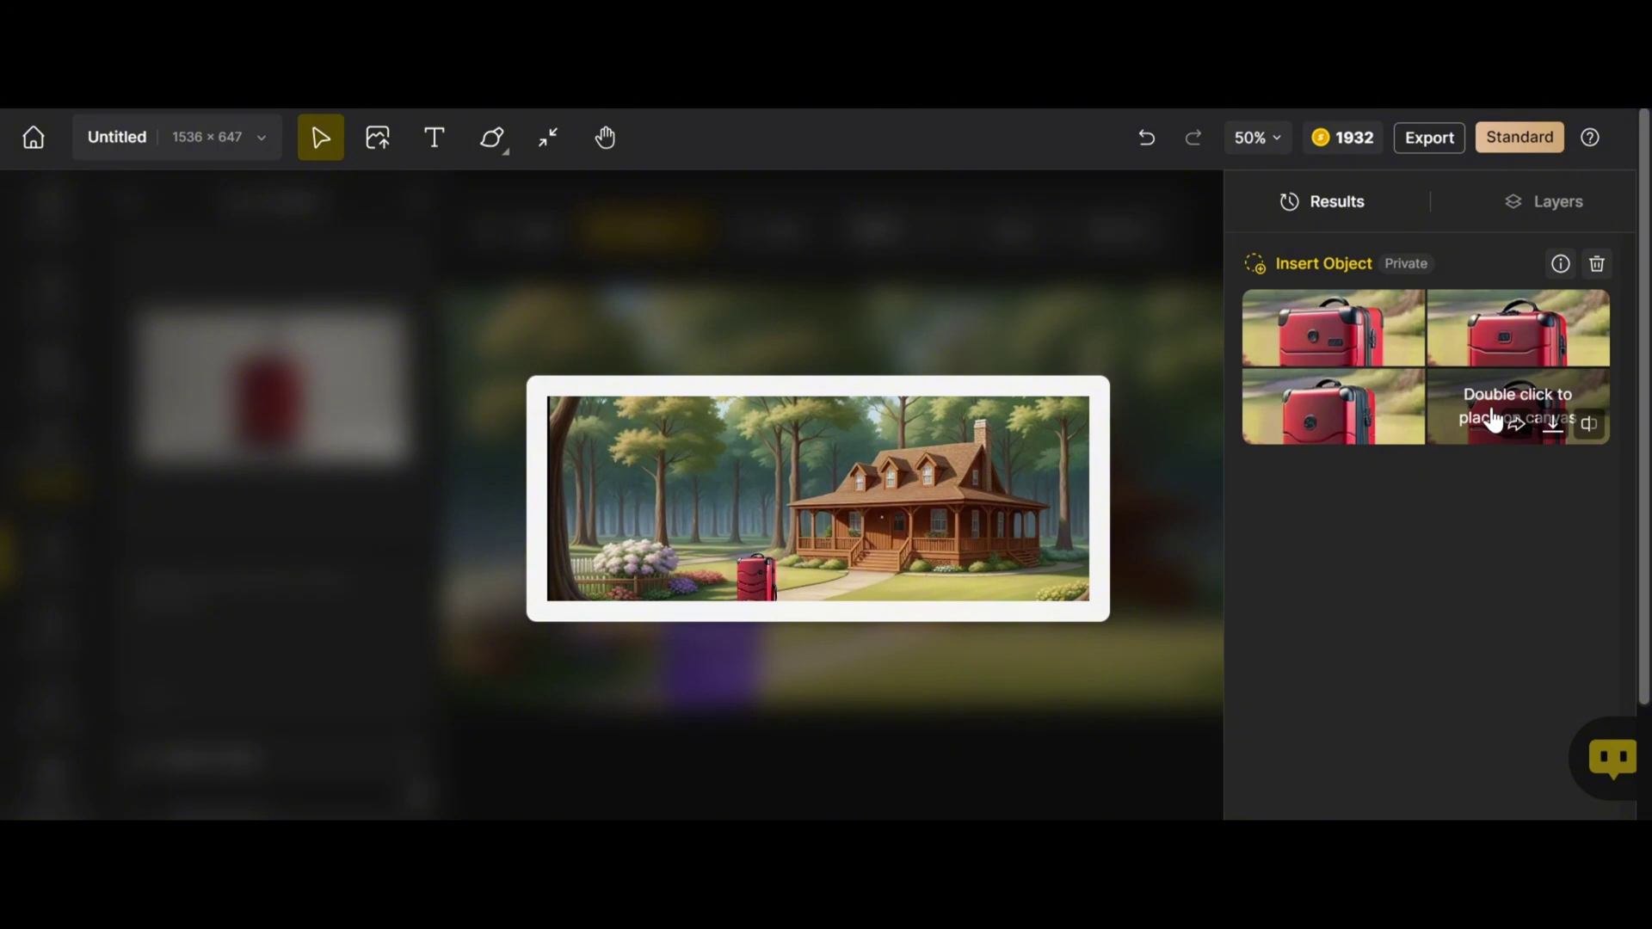
{"action": "double_click", "coordinate": [1493, 420]}
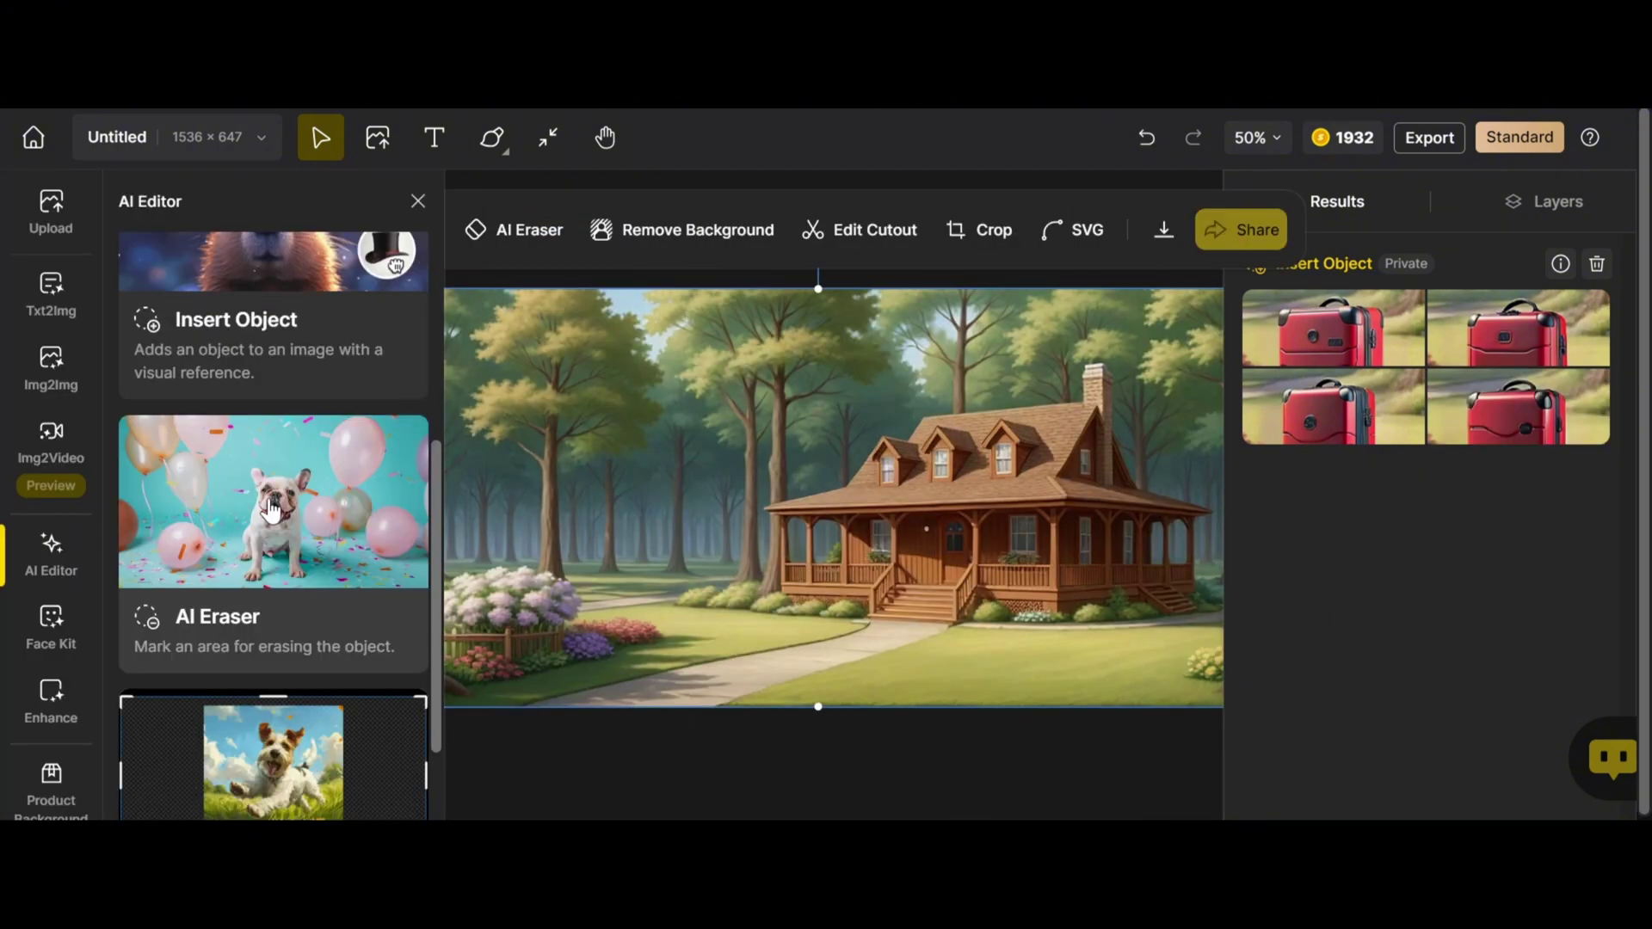
Step: Erase the flower bed at the lower left of the picture
{"action": "left_click", "coordinate": [300, 514]}
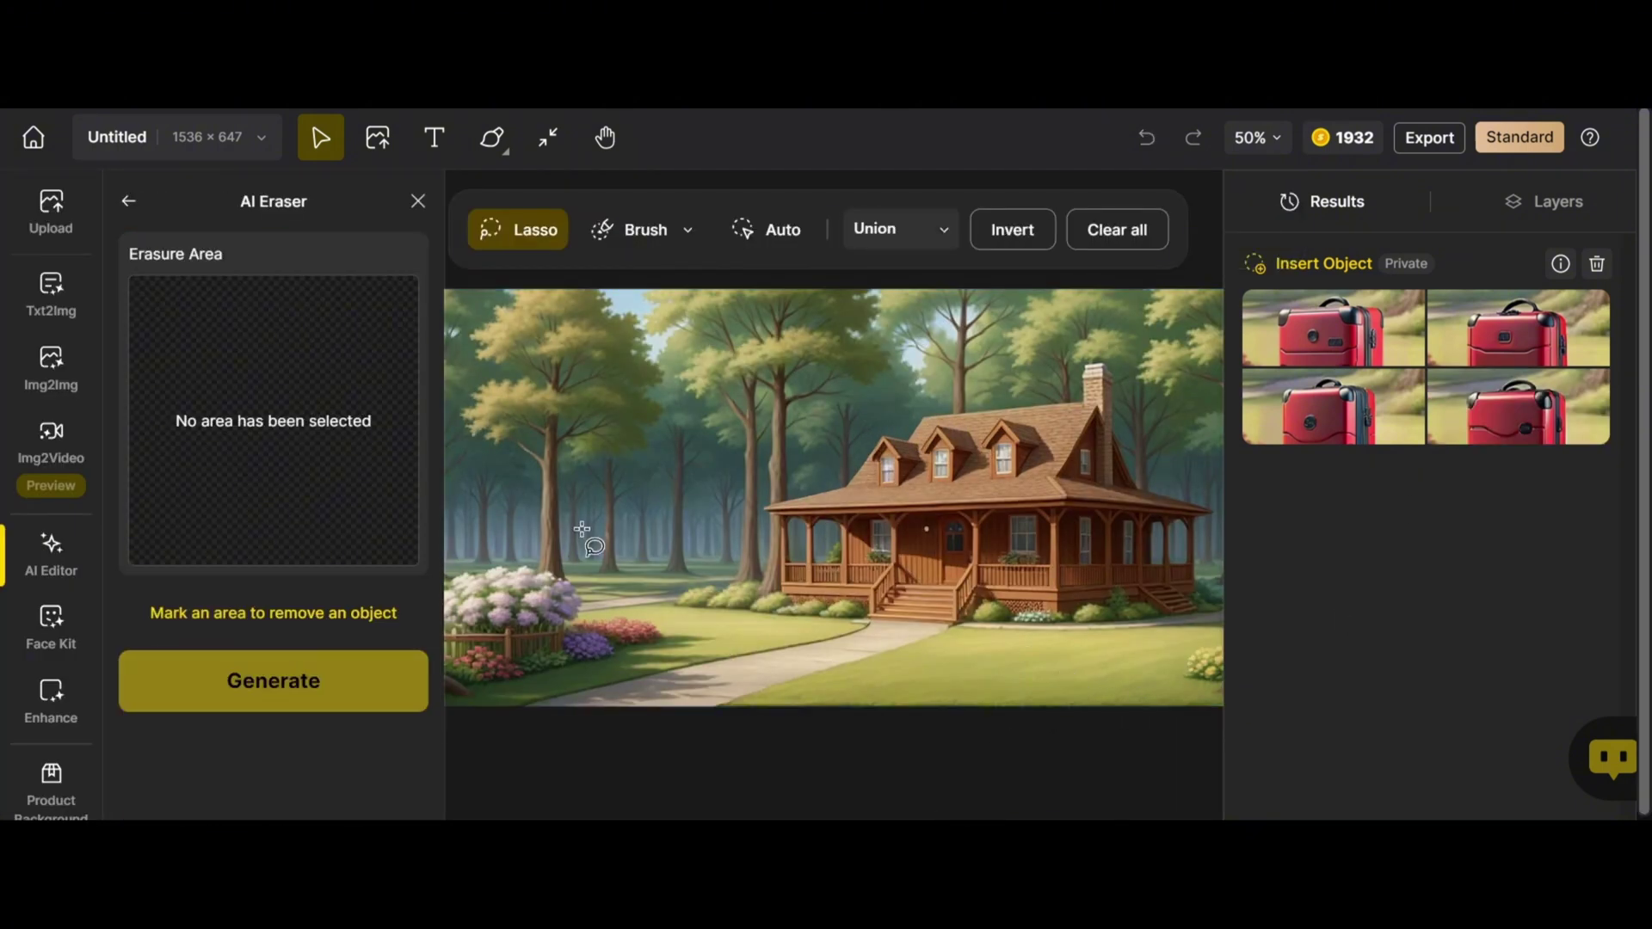
{"action": "mouse_move", "coordinate": [446, 537]}
{"action": "left_mouse_down"}
{"action": "mouse_move", "coordinate": [672, 561]}
{"action": "mouse_move", "coordinate": [616, 686]}
{"action": "mouse_move", "coordinate": [461, 704]}
{"action": "mouse_move", "coordinate": [454, 538]}
{"action": "left_mouse_up"}
{"action": "left_click", "coordinate": [266, 684]}
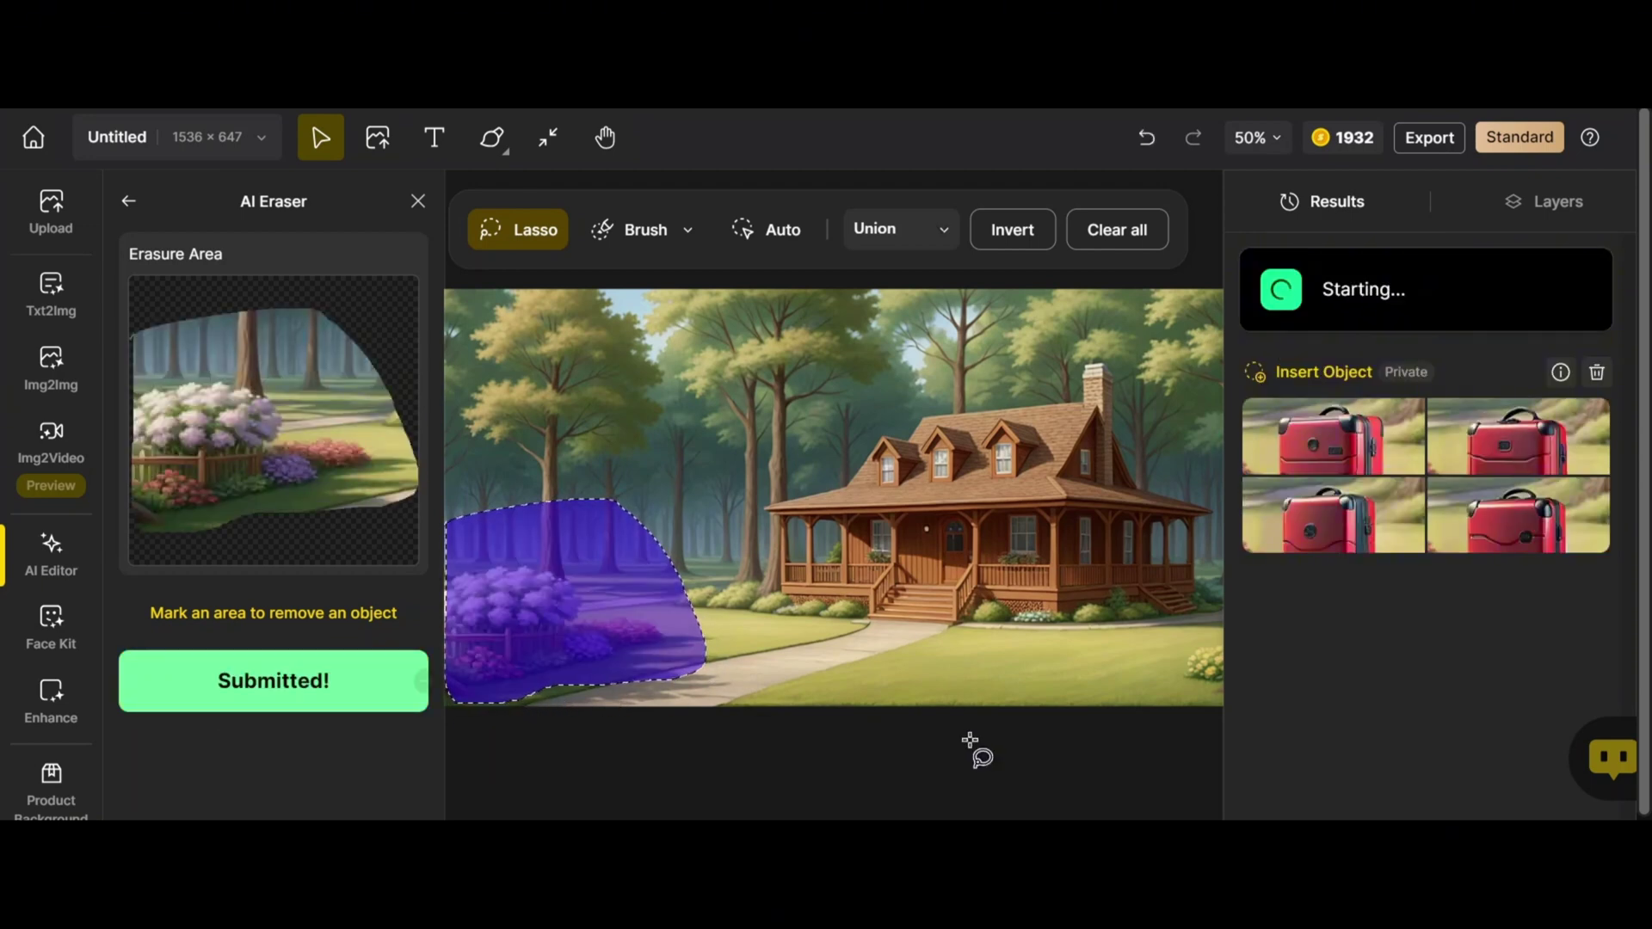
{"action": "mouse_move", "coordinate": [1309, 407]}
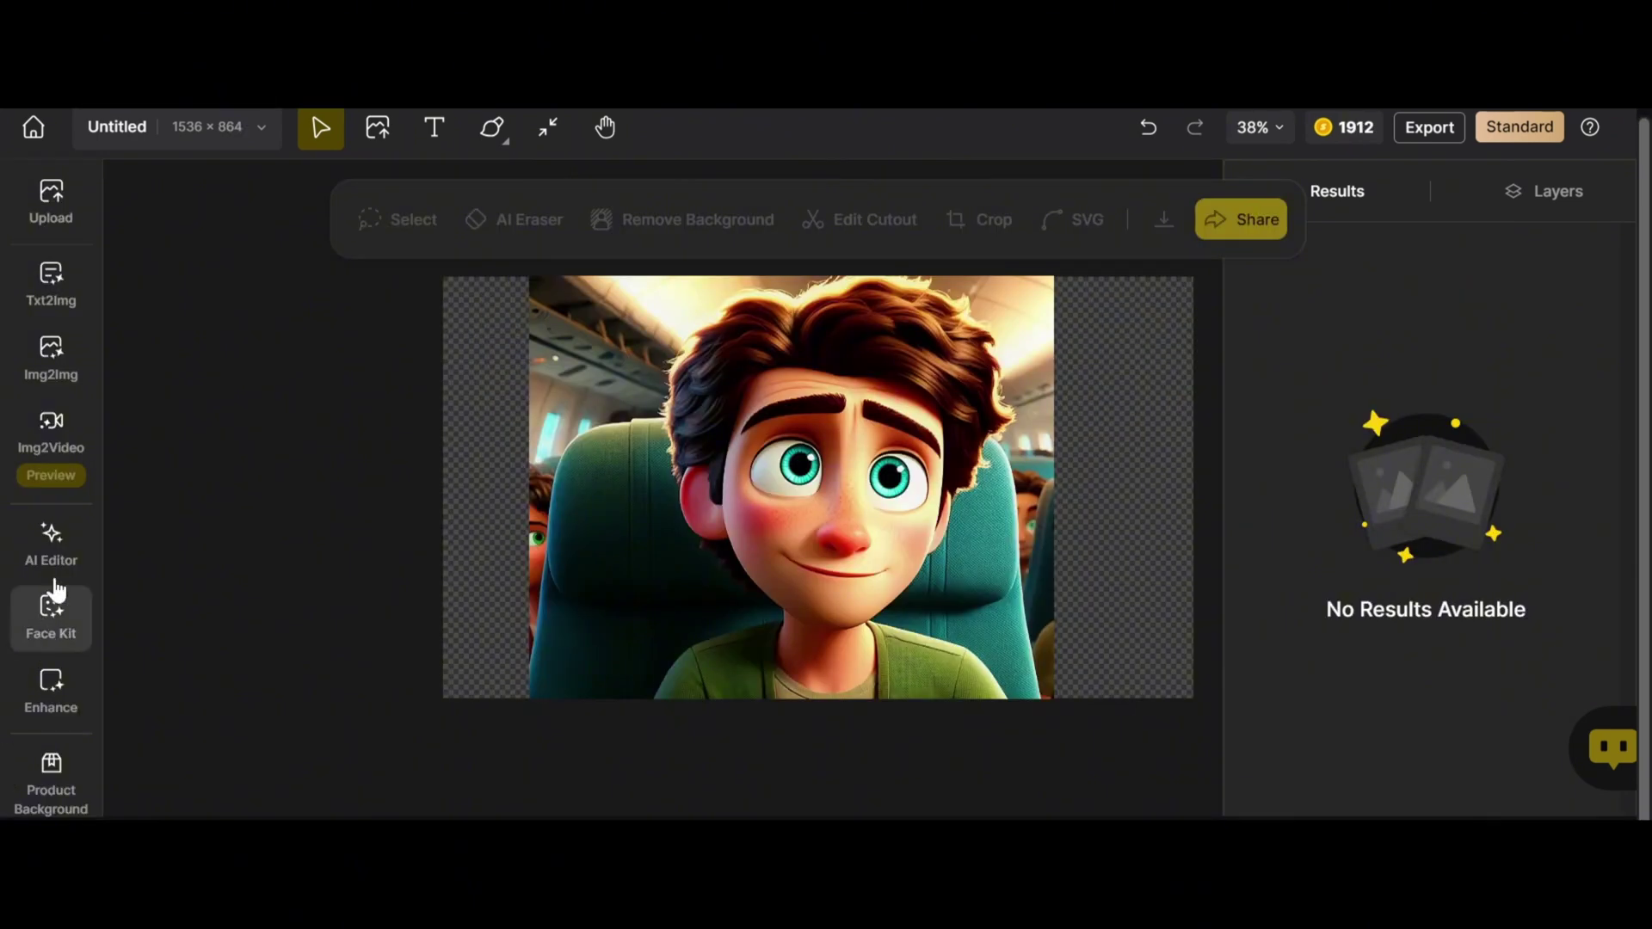
Step: Widen the airplane-seat boy picture to the right with Generative Expand
{"action": "left_click", "coordinate": [50, 542]}
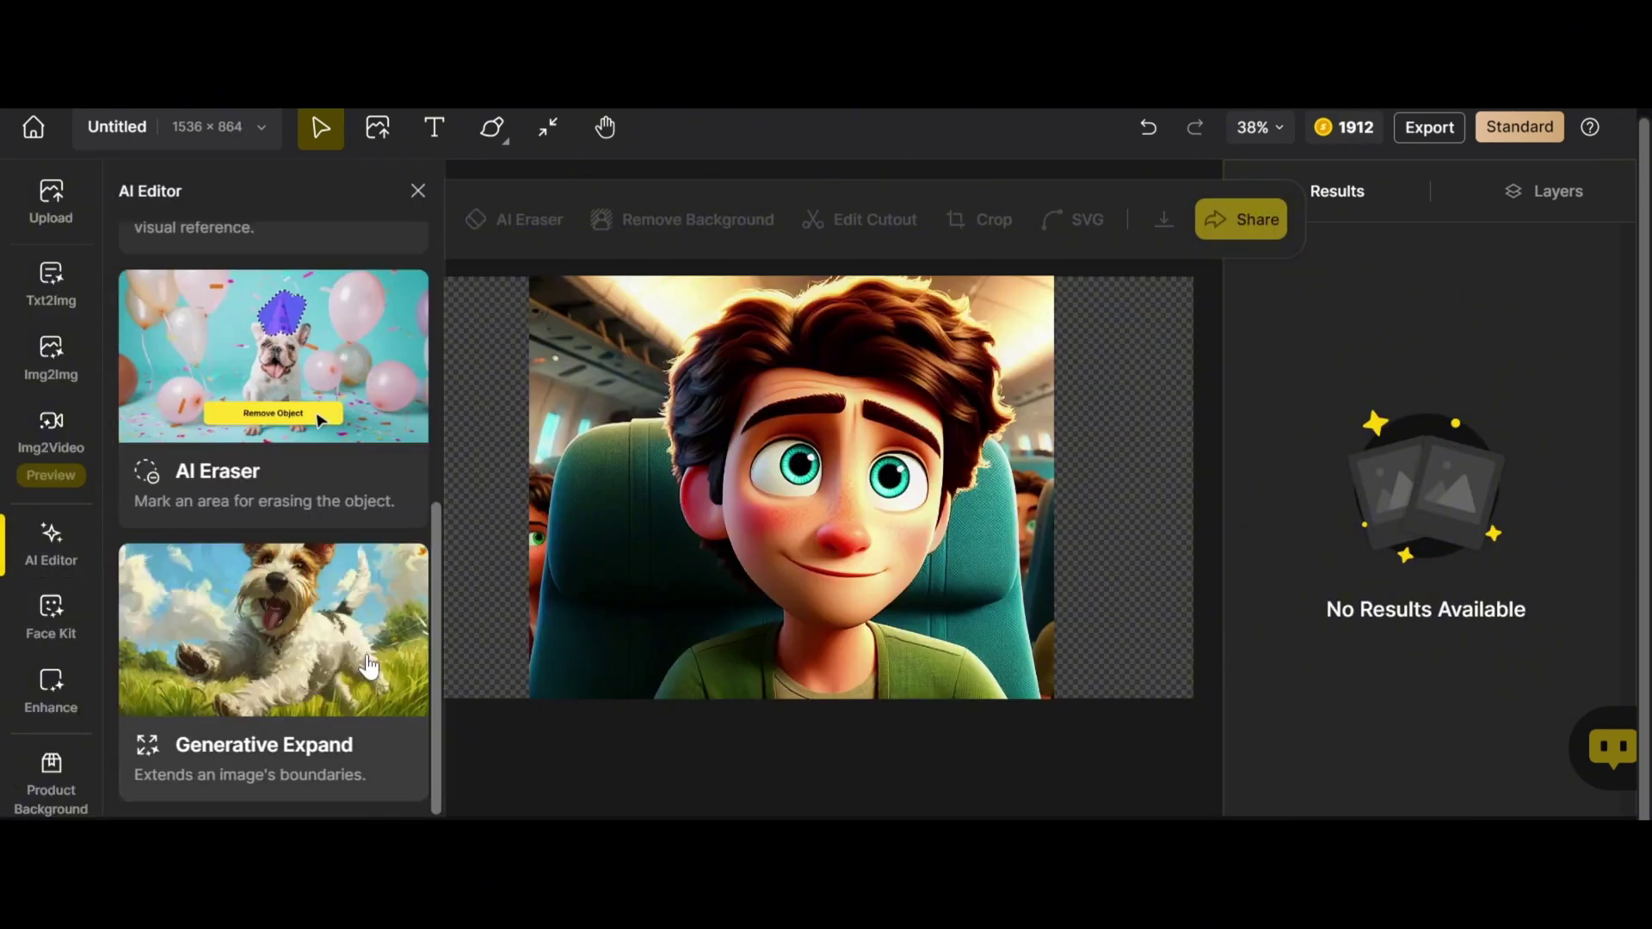
{"action": "left_click", "coordinate": [273, 654]}
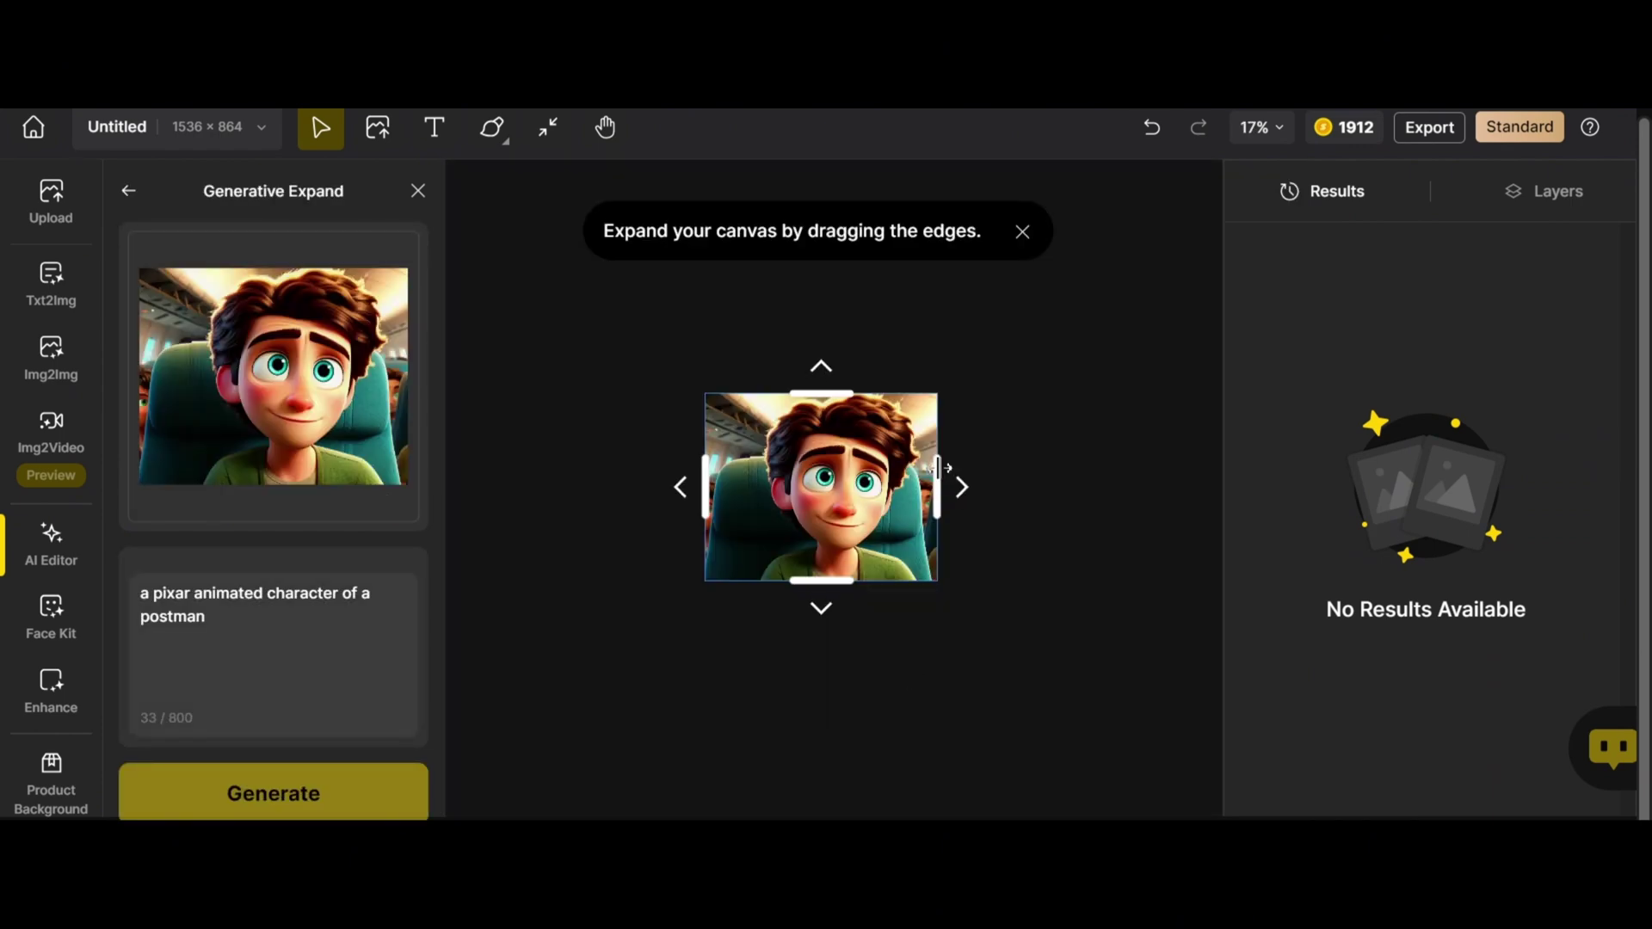
{"action": "left_click_drag", "start_coordinate": [951, 486], "coordinate": [1055, 482]}
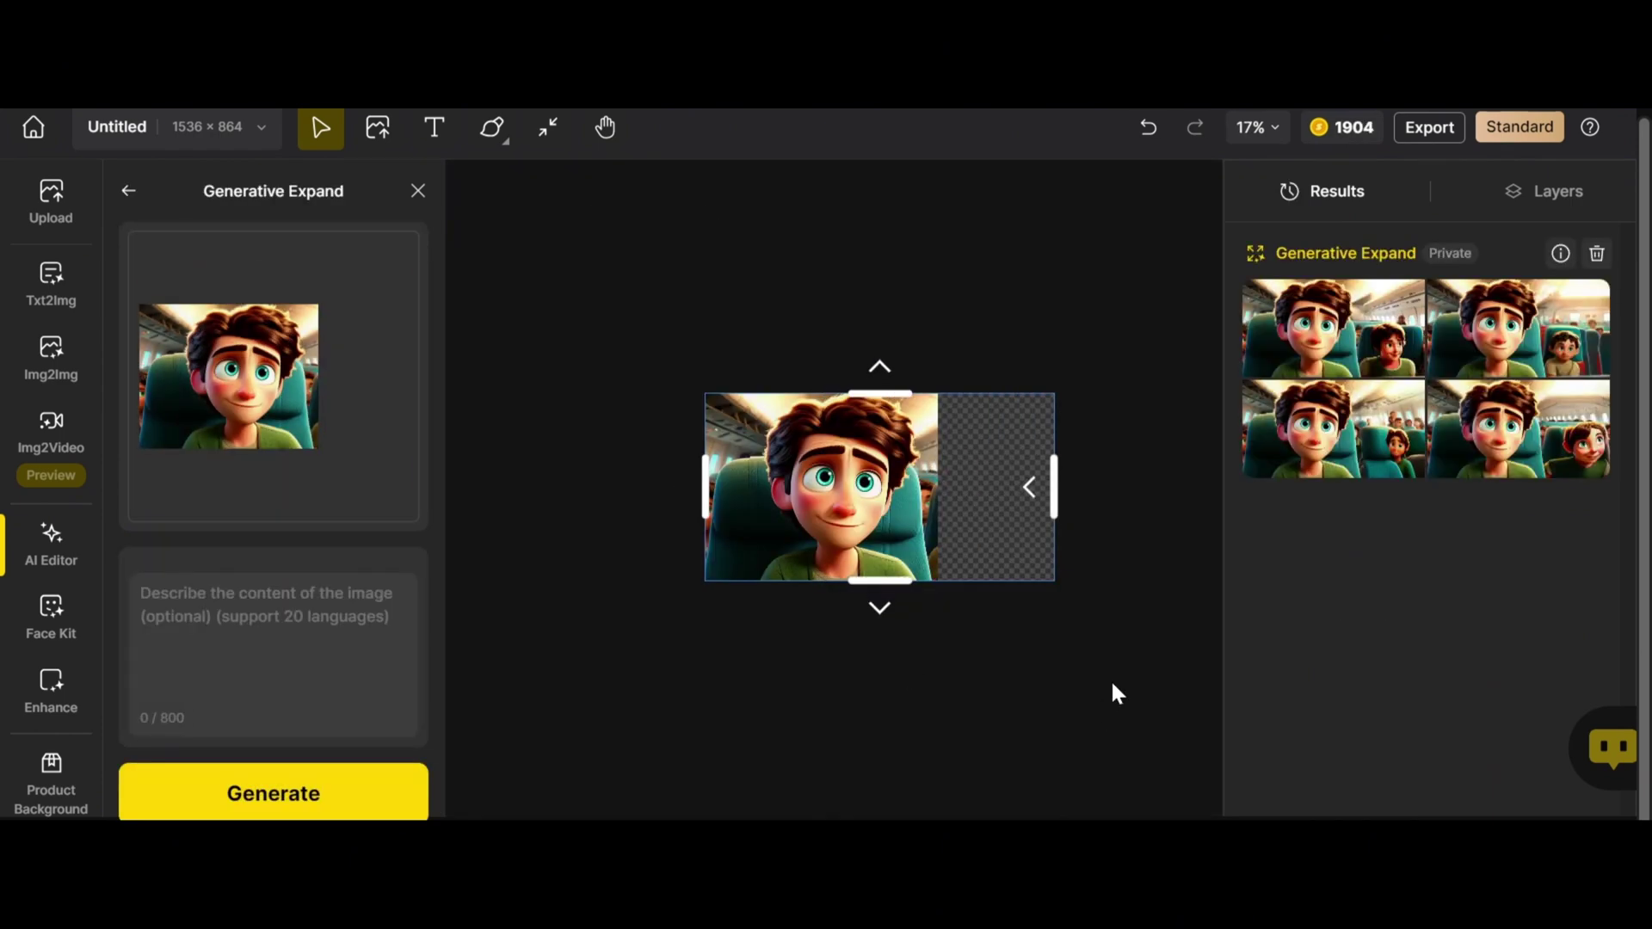
{"action": "mouse_move", "coordinate": [1353, 333]}
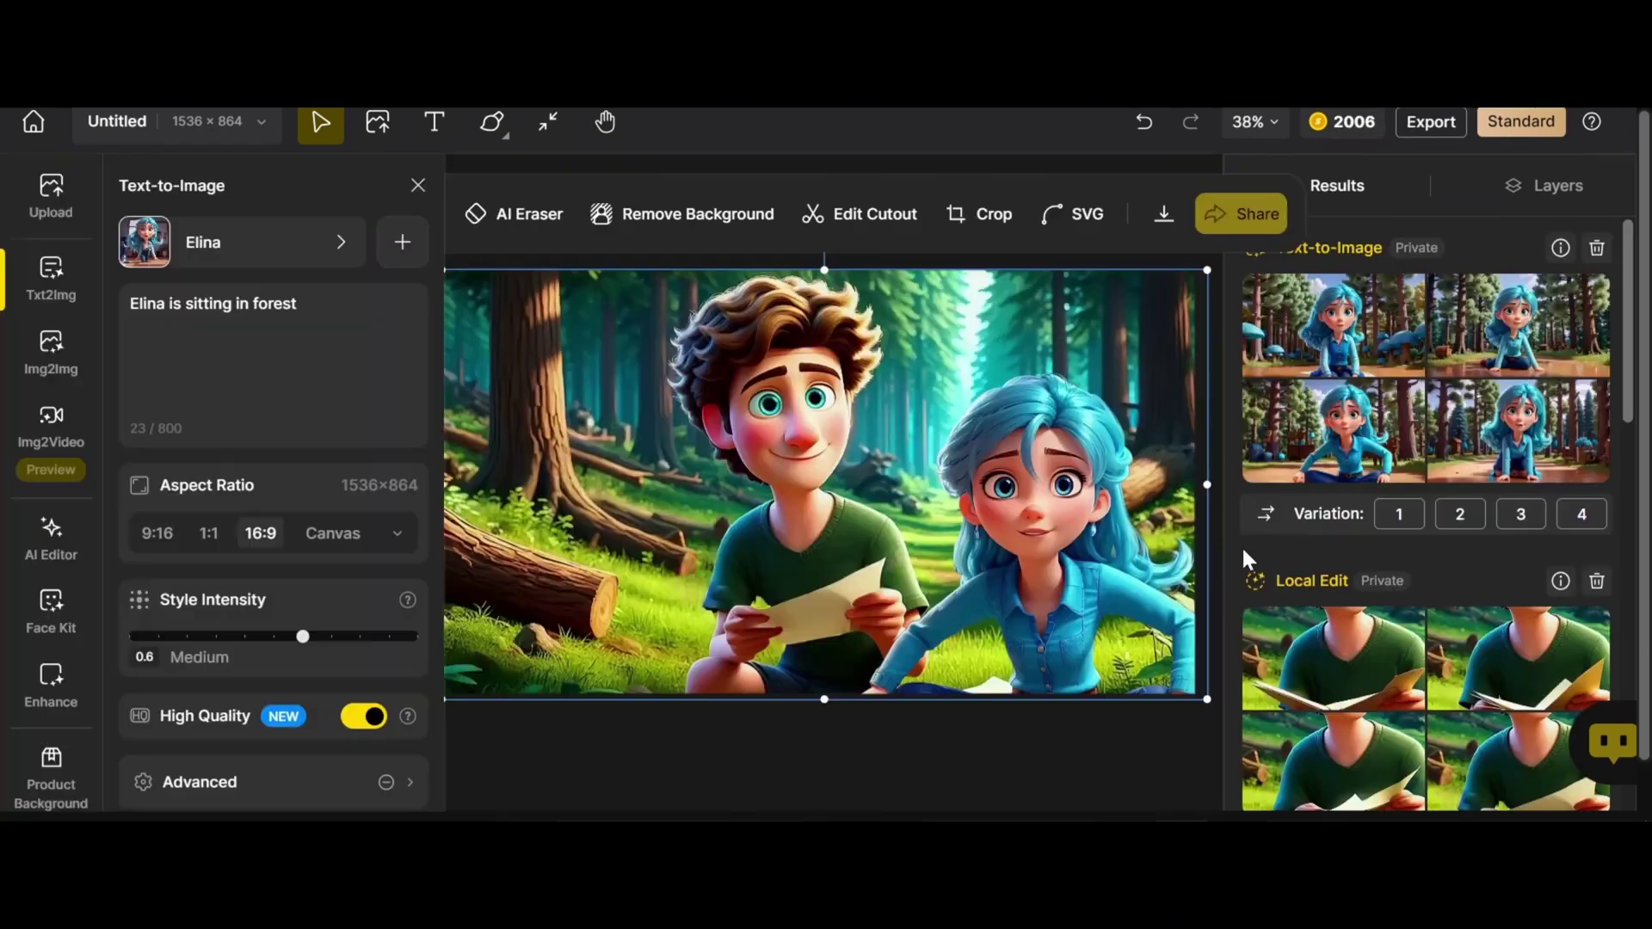
{"action": "left_click", "coordinate": [206, 240]}
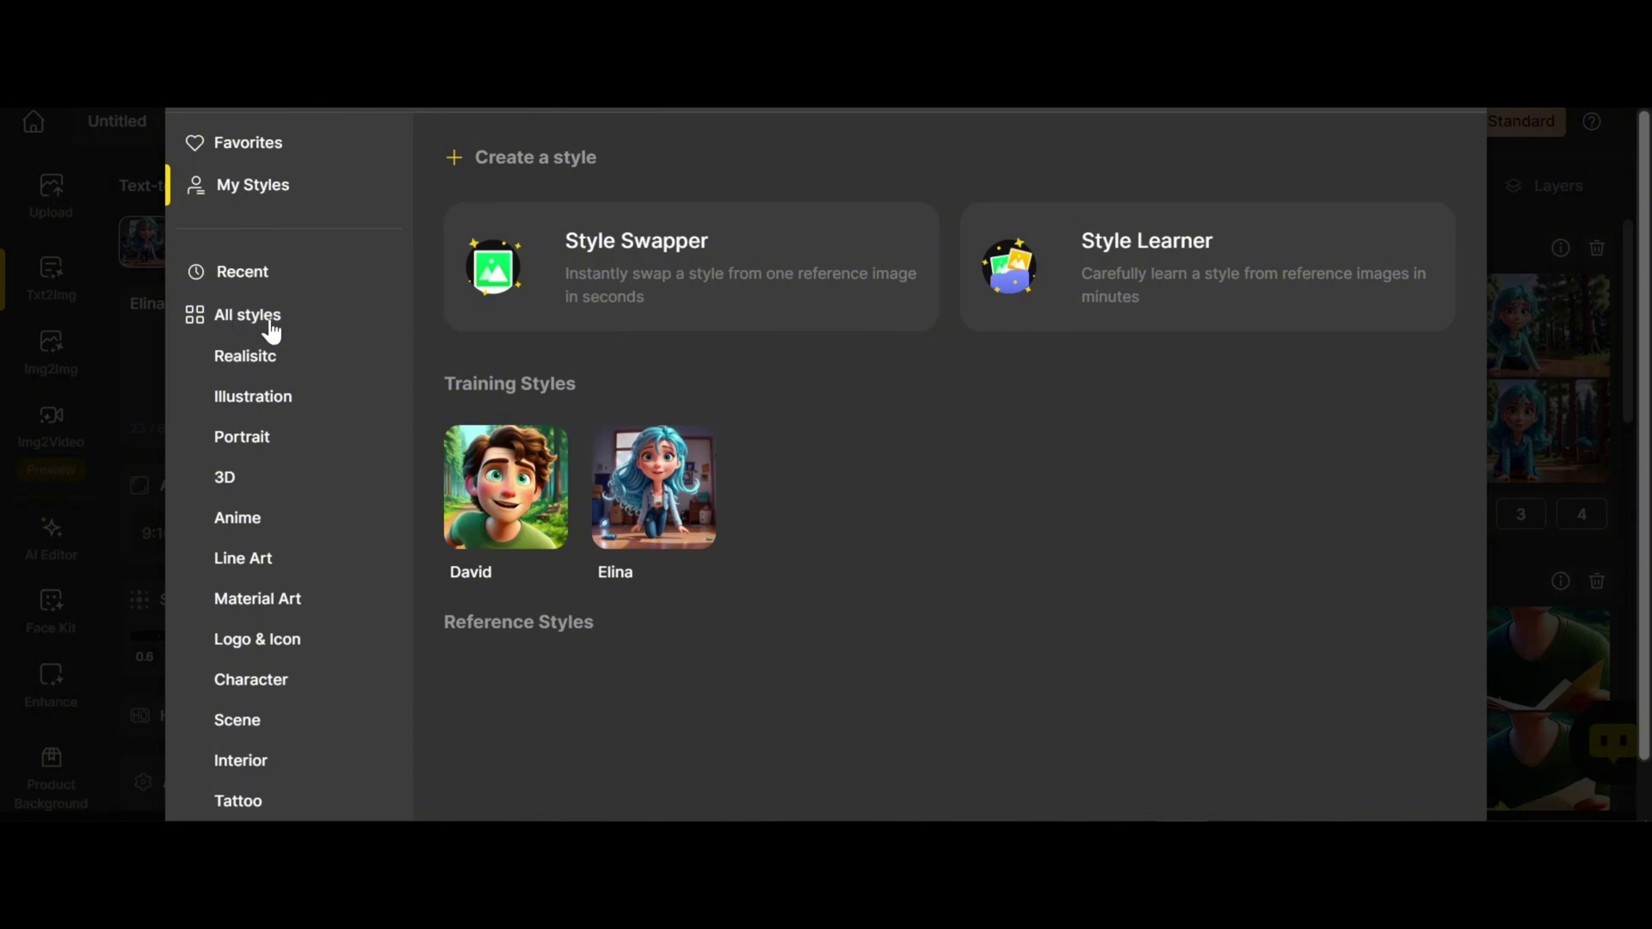
Step: Generate cartoon cottage images with the FLUX.1 style from 'An animated image of a cottage'
{"action": "left_click", "coordinate": [243, 315]}
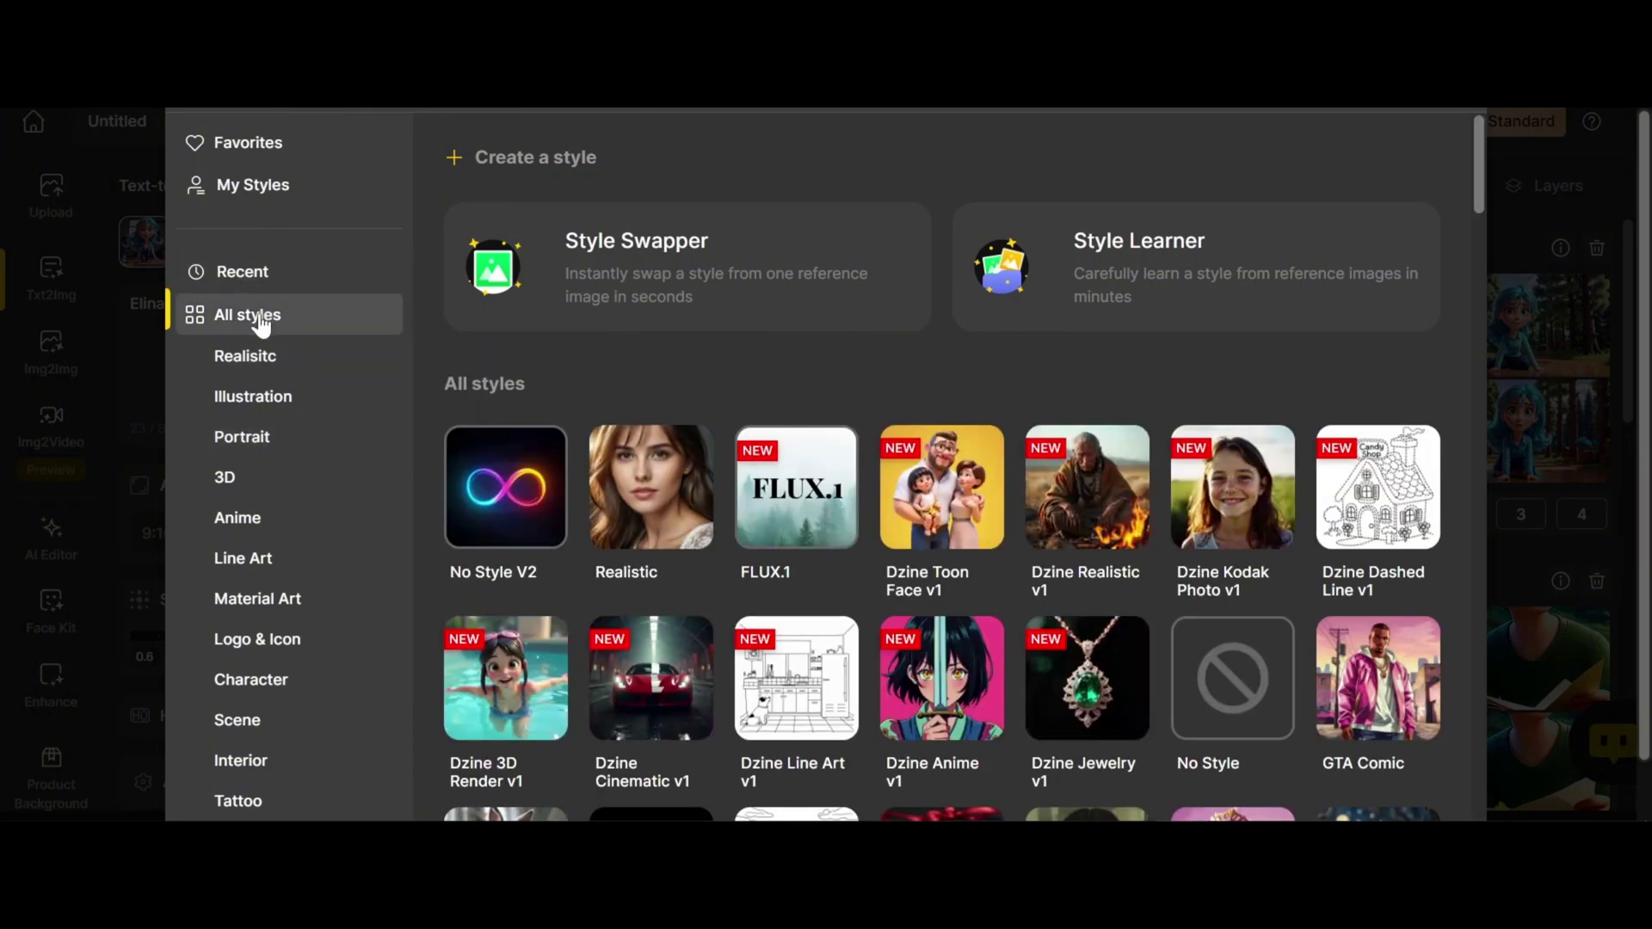
{"action": "left_click", "coordinate": [788, 486]}
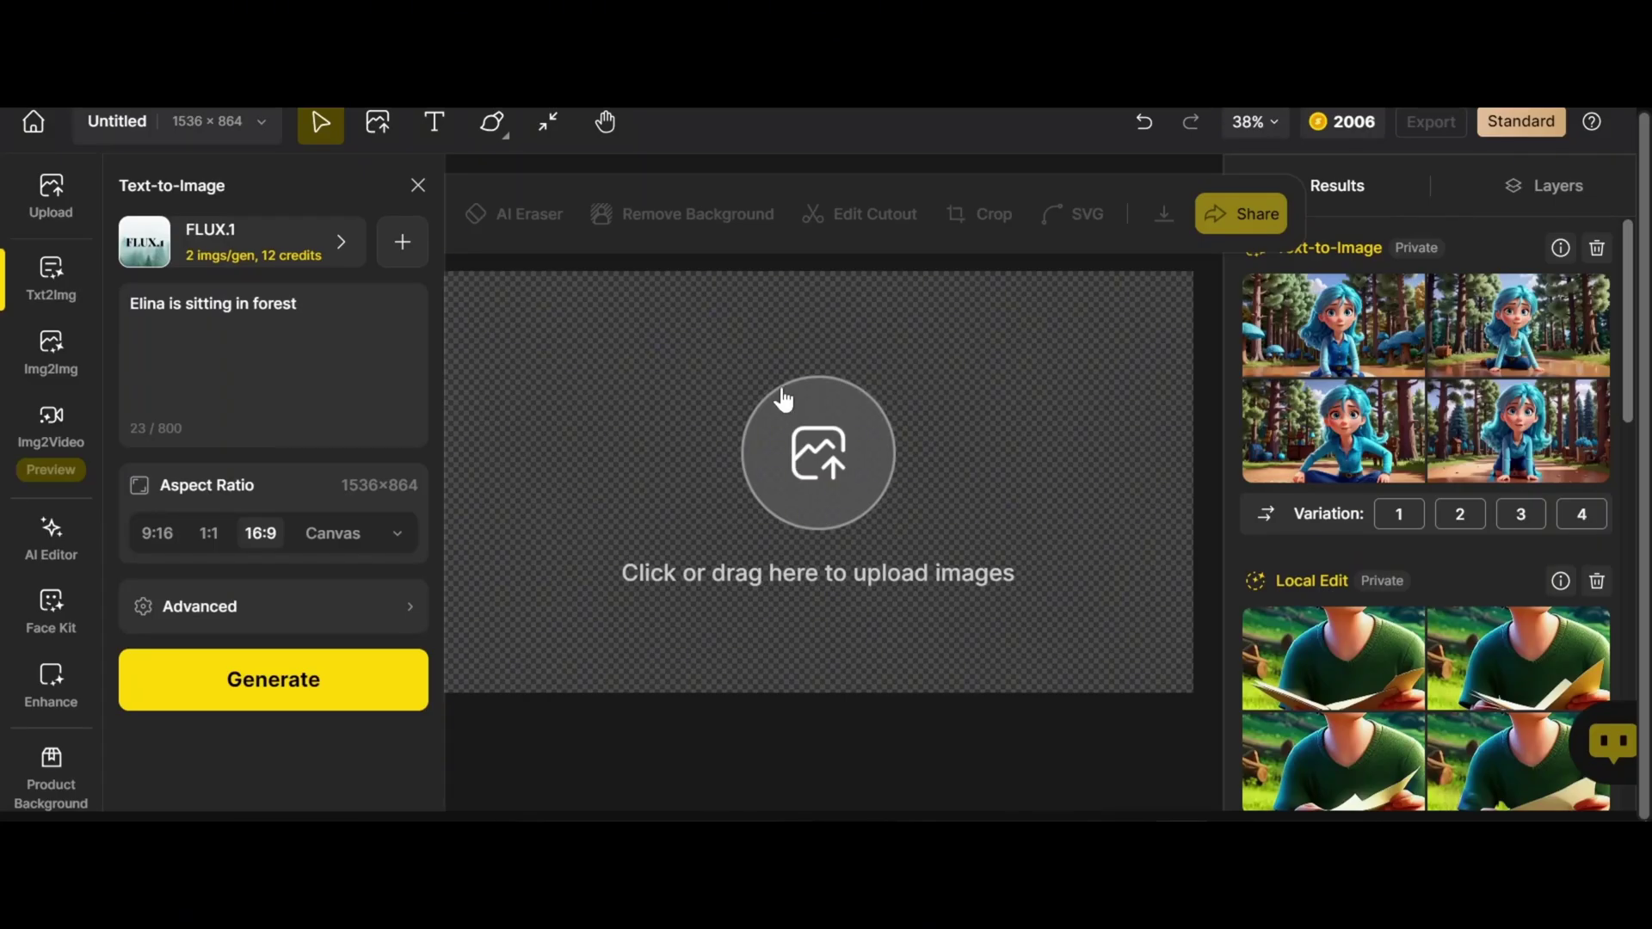
{"action": "left_click_drag", "start_coordinate": [426, 302], "coordinate": [21, 318]}
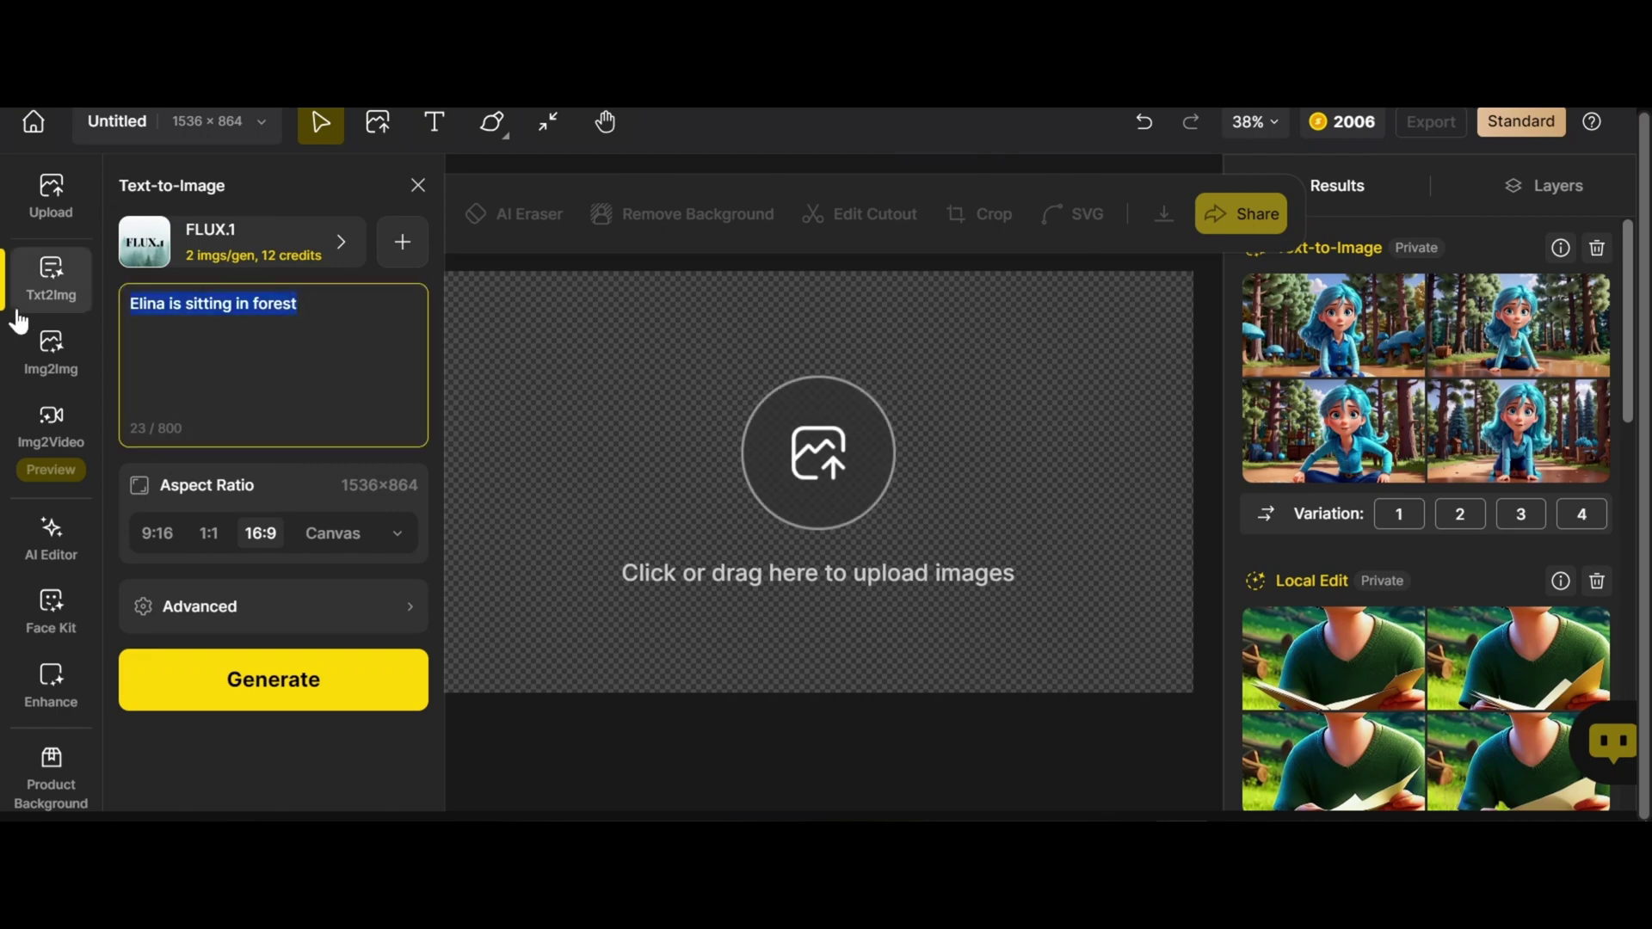
{"action": "type", "text": "An animated image of a cottage"}
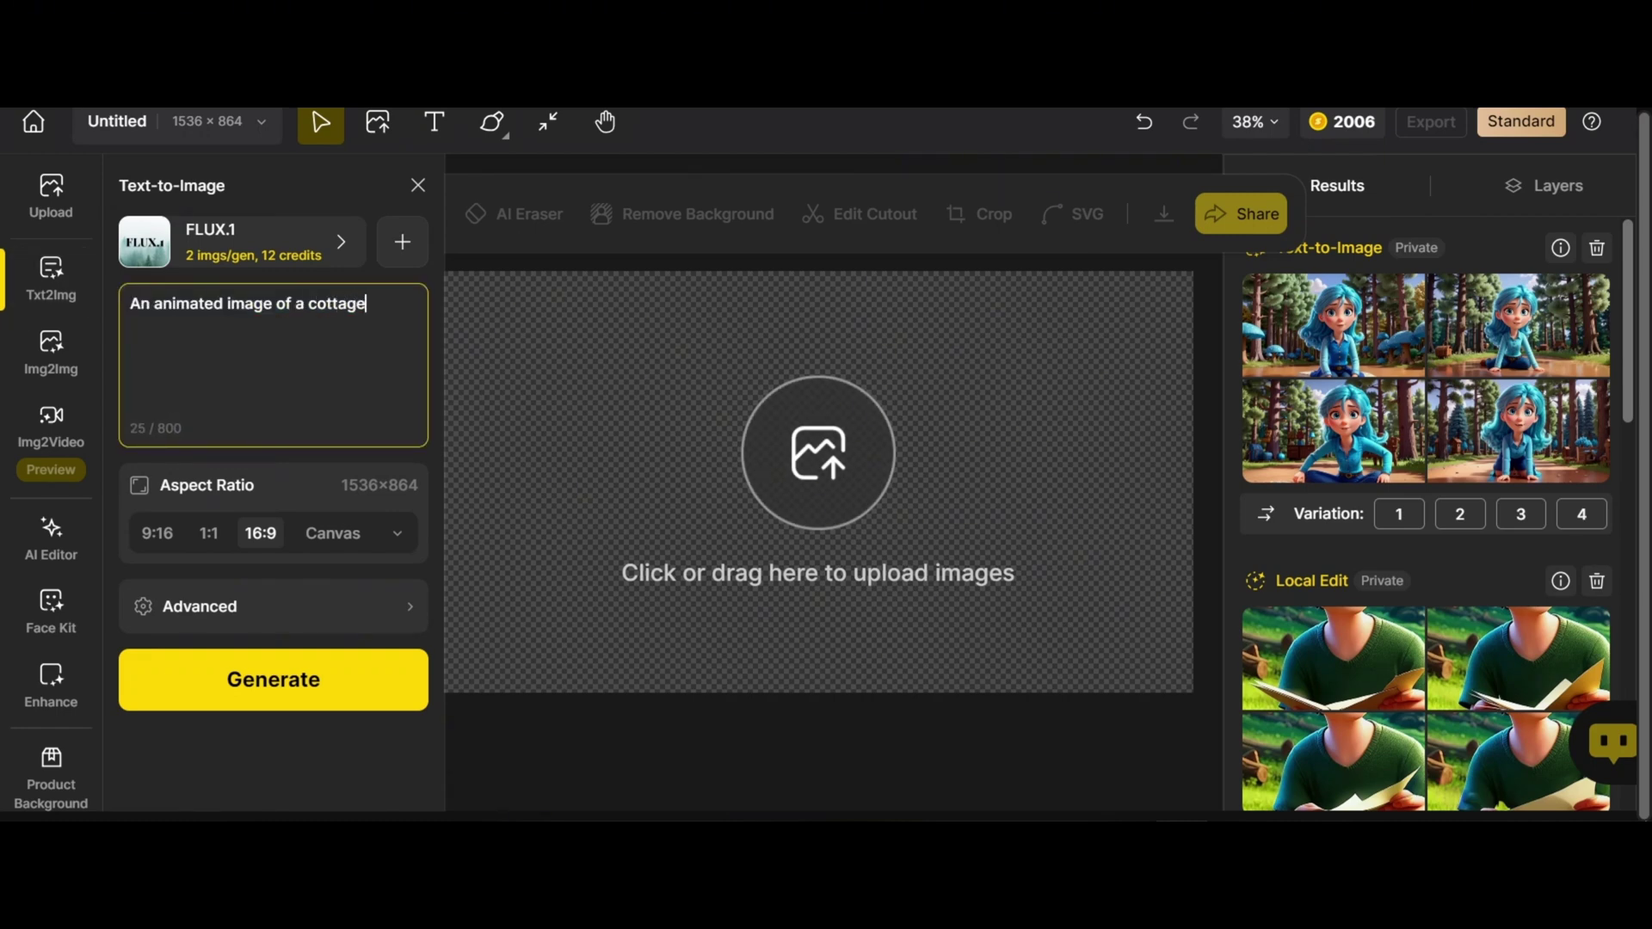
{"action": "left_click", "coordinate": [281, 685]}
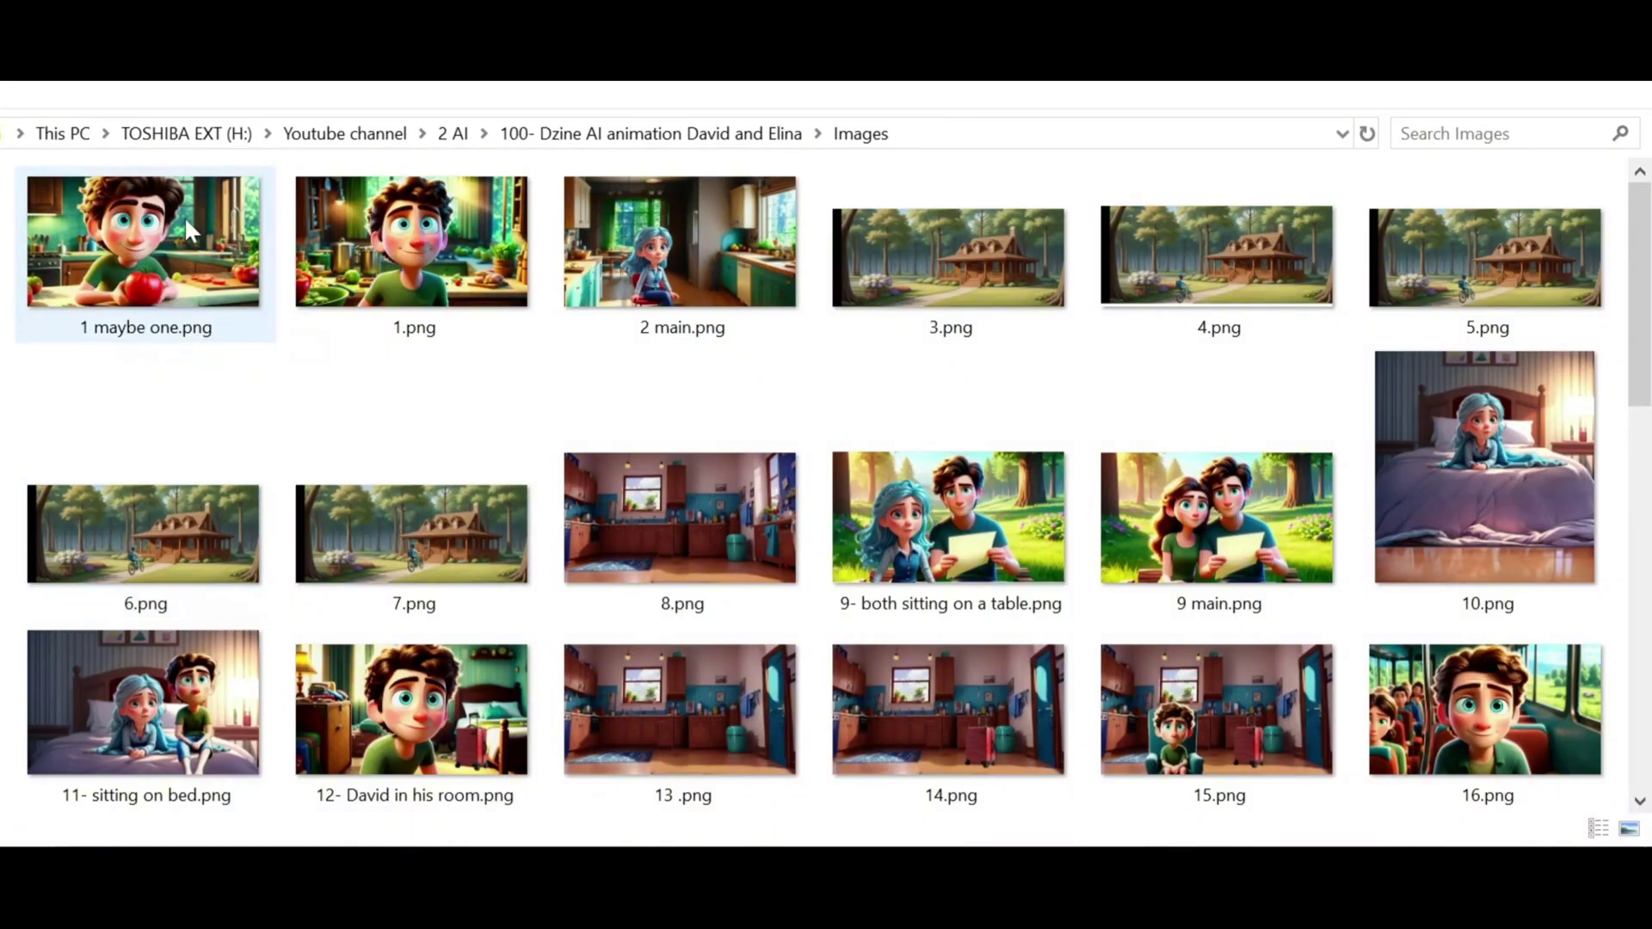
{"action": "left_click", "coordinate": [186, 220]}
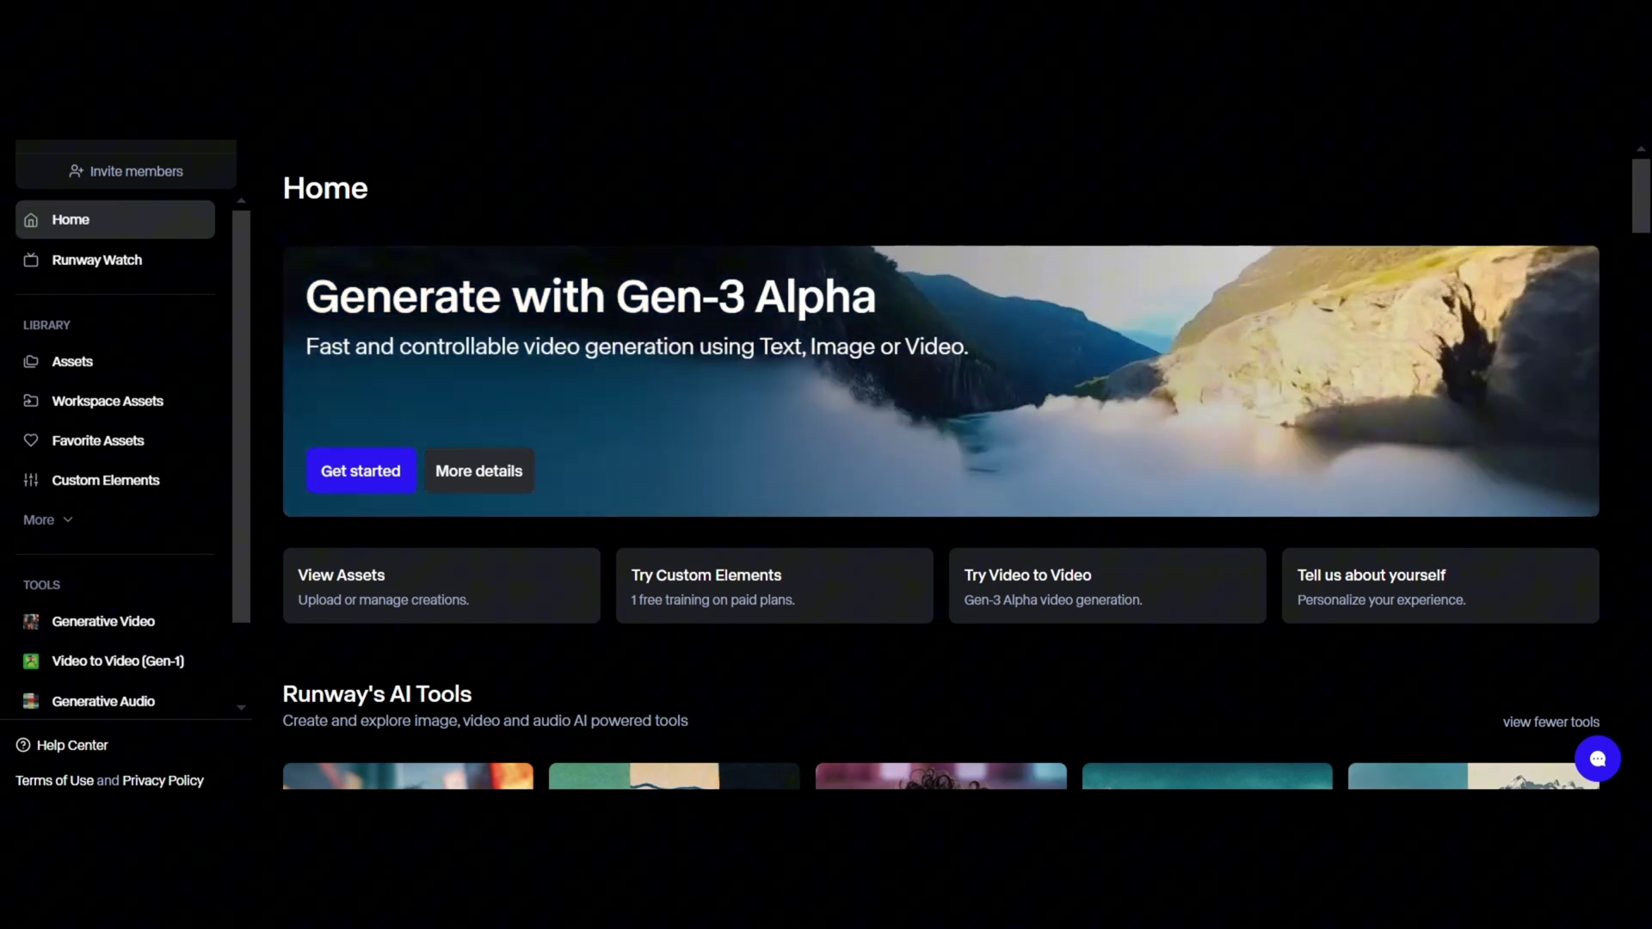
Step: Set Runway's Generative Video to Gen-3 Alpha Turbo and load the kitchen image as the source
{"action": "left_click", "coordinate": [74, 623]}
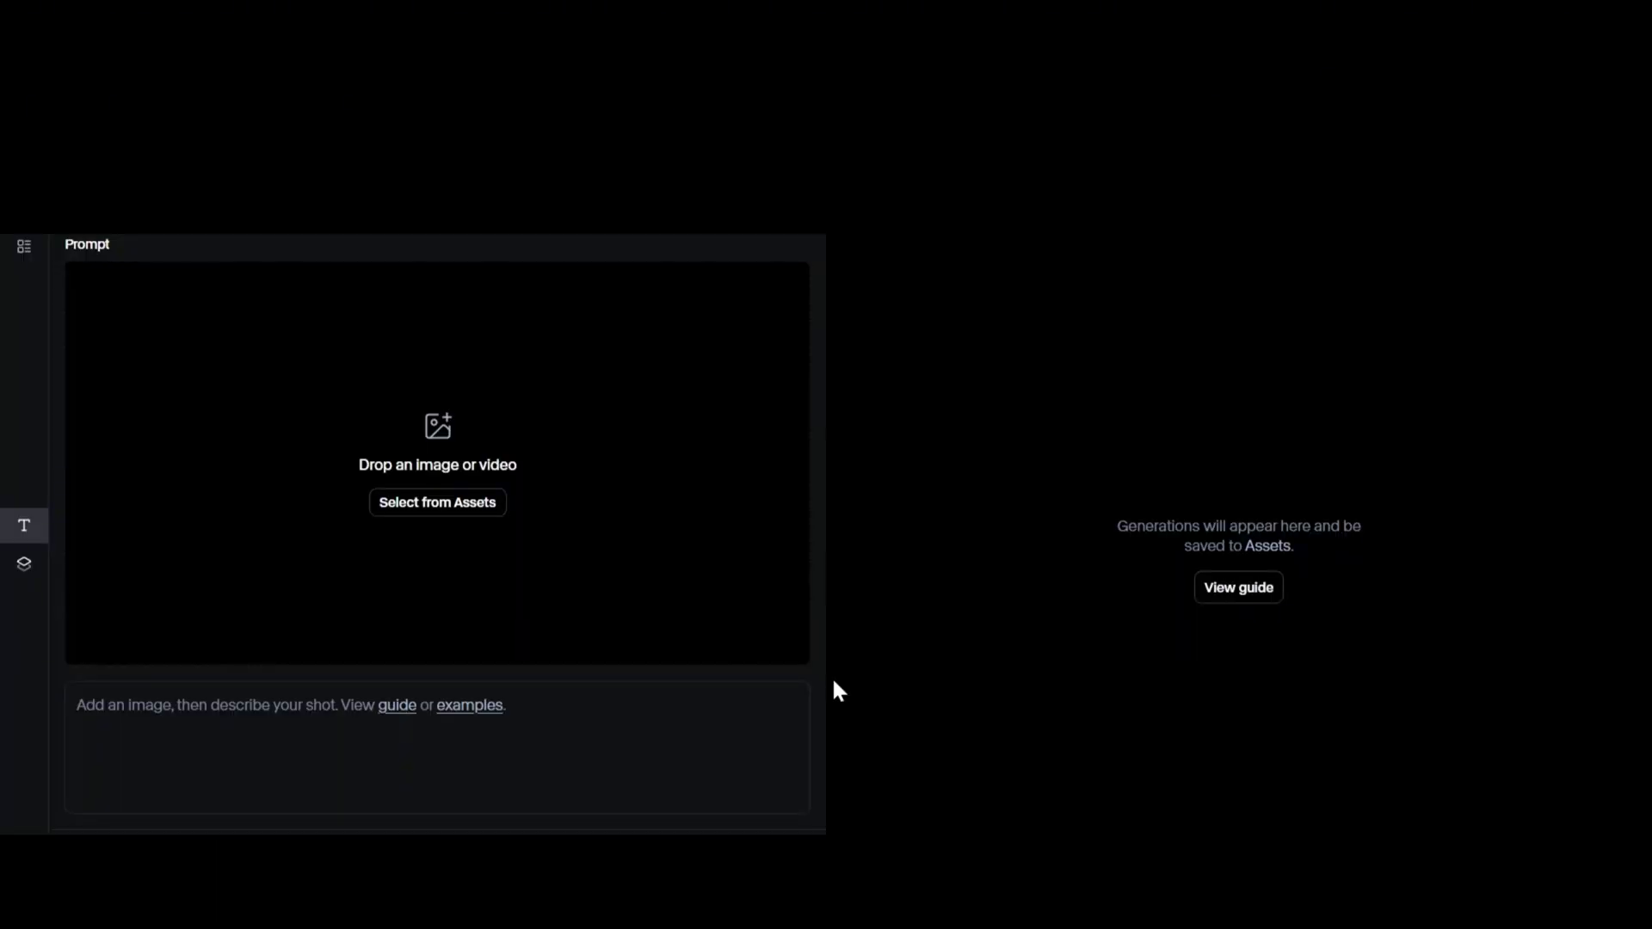
{"action": "left_click", "coordinate": [140, 340]}
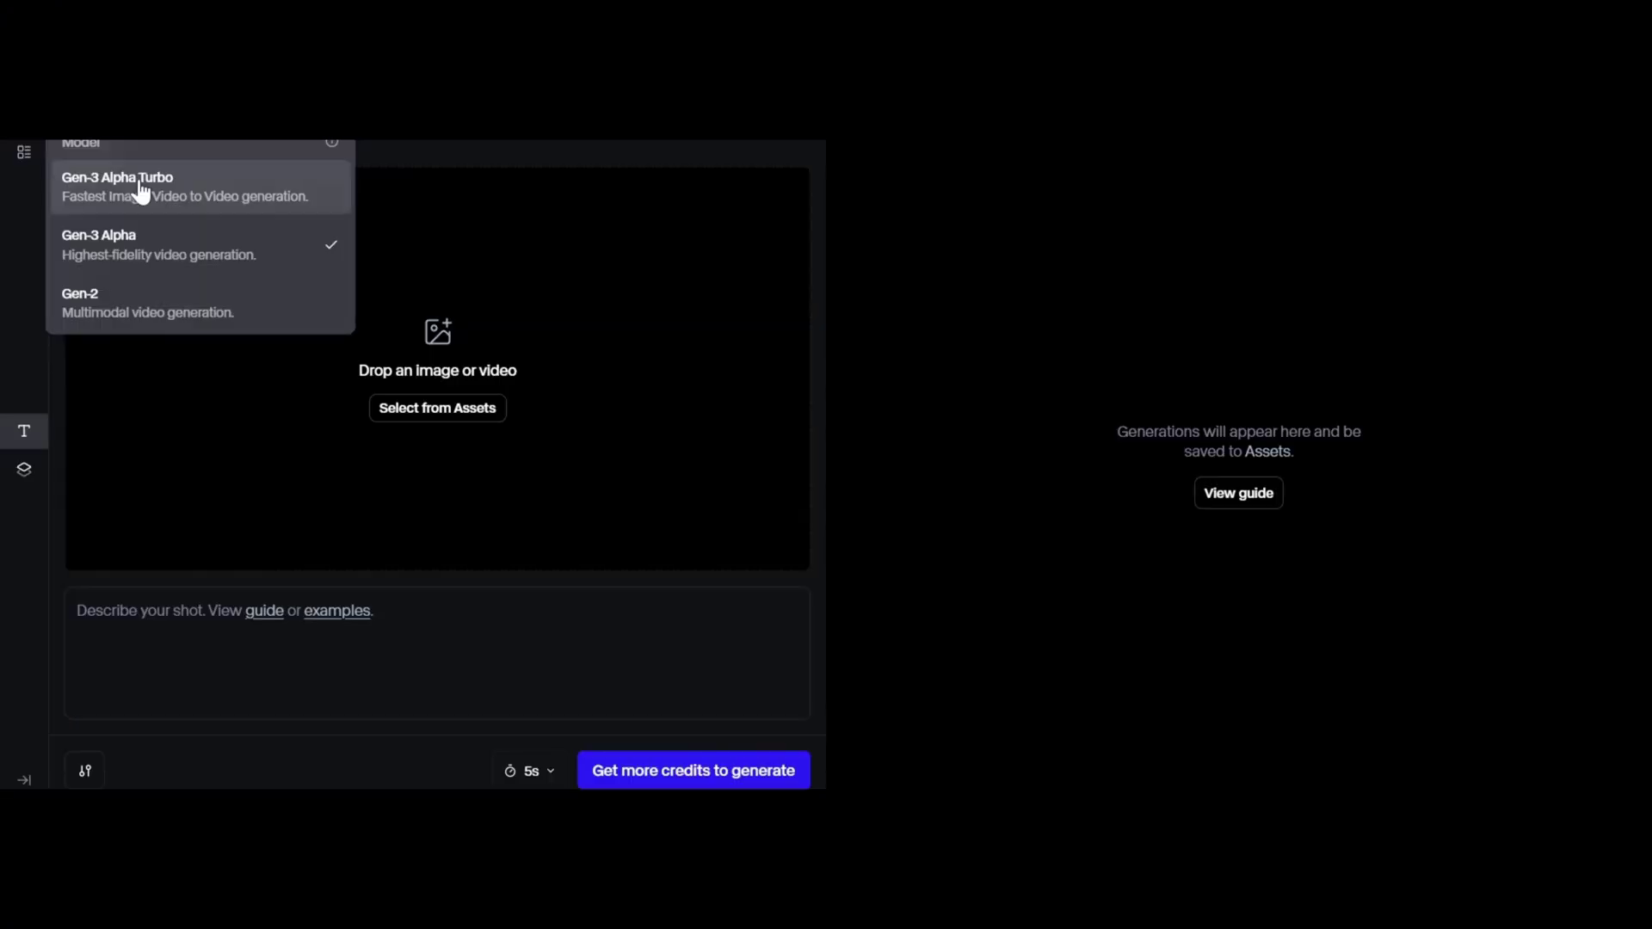
{"action": "left_click", "coordinate": [140, 185]}
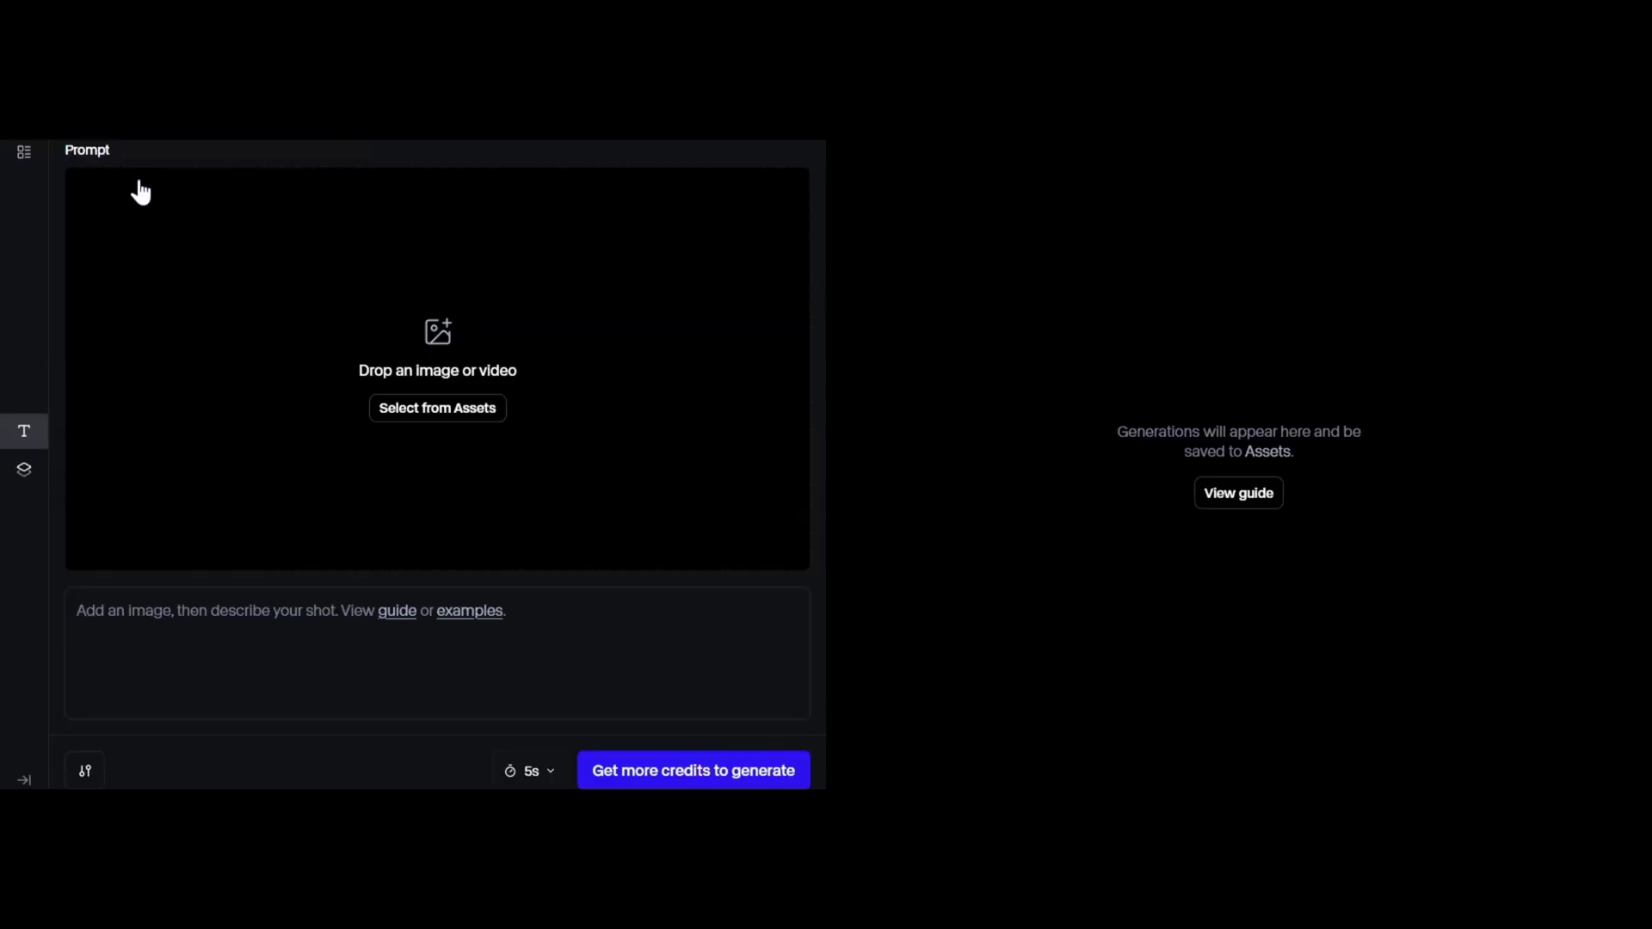
{"action": "left_click", "coordinate": [529, 770]}
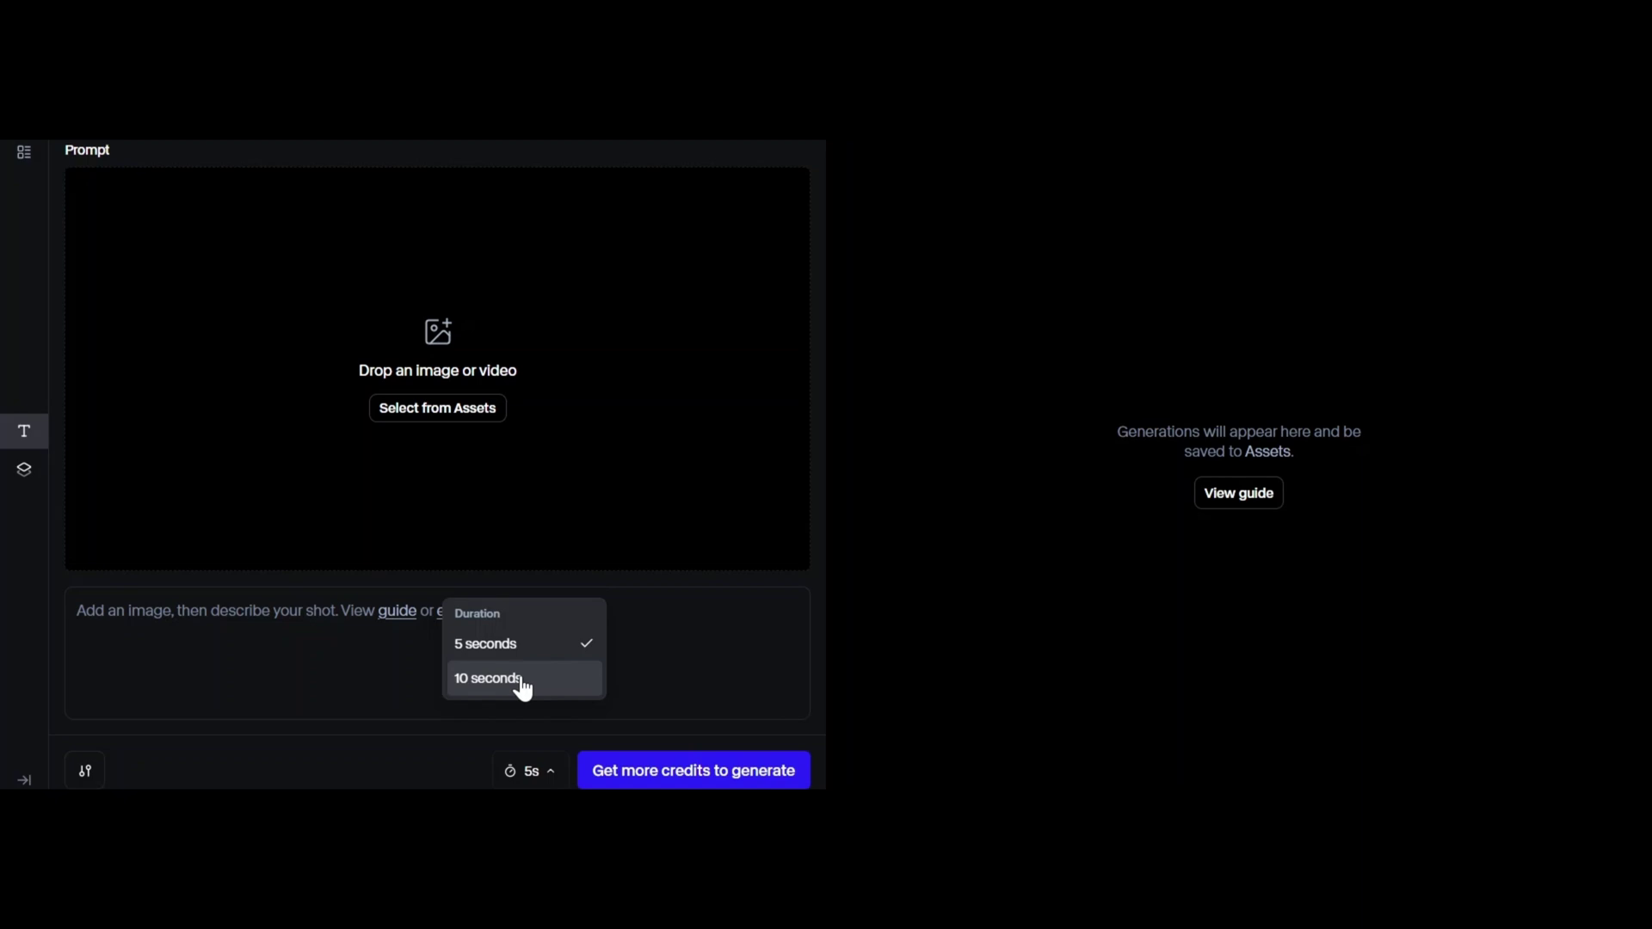
{"action": "left_click", "coordinate": [517, 652]}
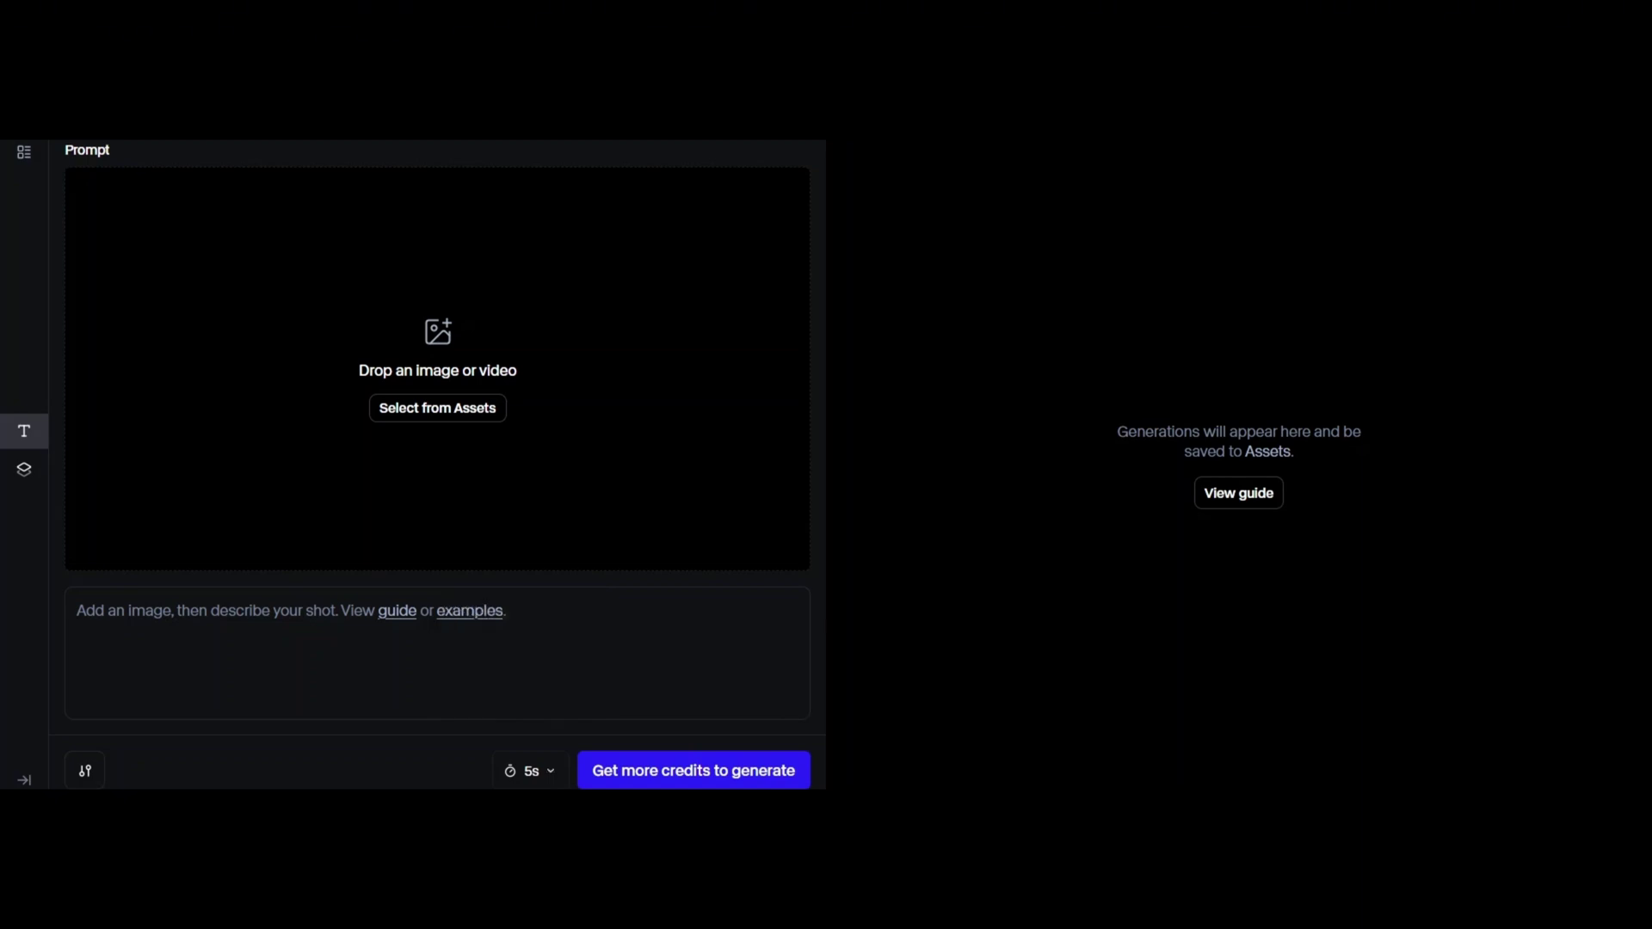
{"action": "left_click_drag", "start_coordinate": [427, 344], "coordinate": [427, 344]}
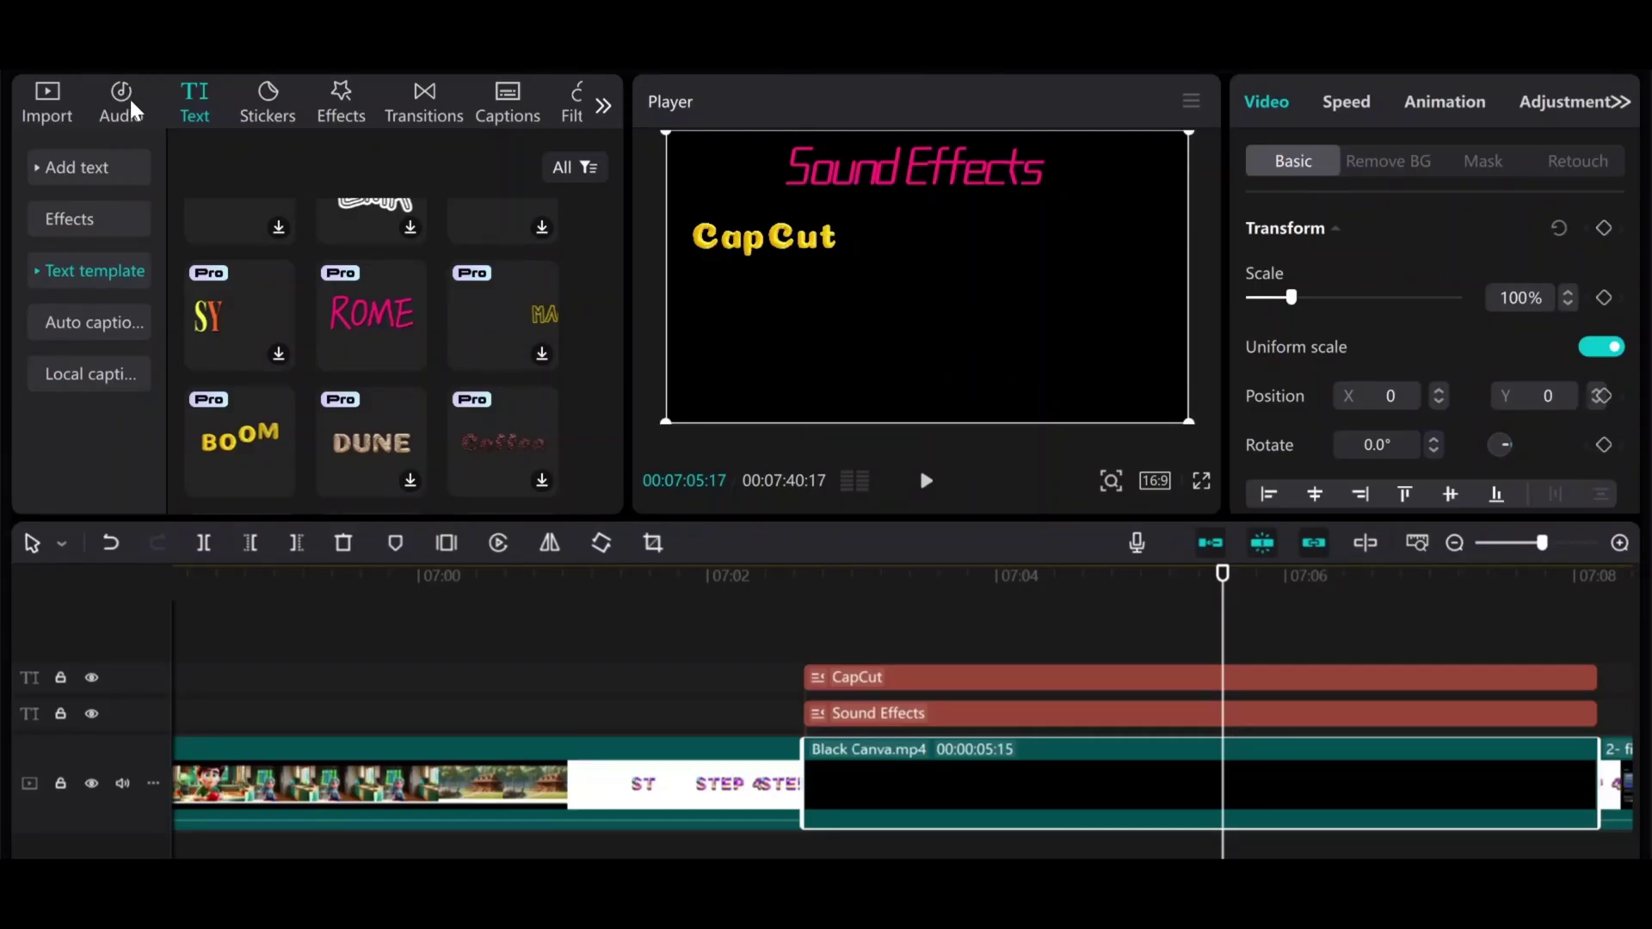
Step: Search sound effects for 'thunder' filtered to the Creative Commons 0 licence
{"action": "left_click", "coordinate": [112, 125]}
{"action": "left_click", "coordinate": [89, 219]}
{"action": "left_click", "coordinate": [284, 159]}
{"action": "type", "text": "thud"}
{"action": "key", "text": "BackSpace"}
{"action": "type", "text": "nder"}
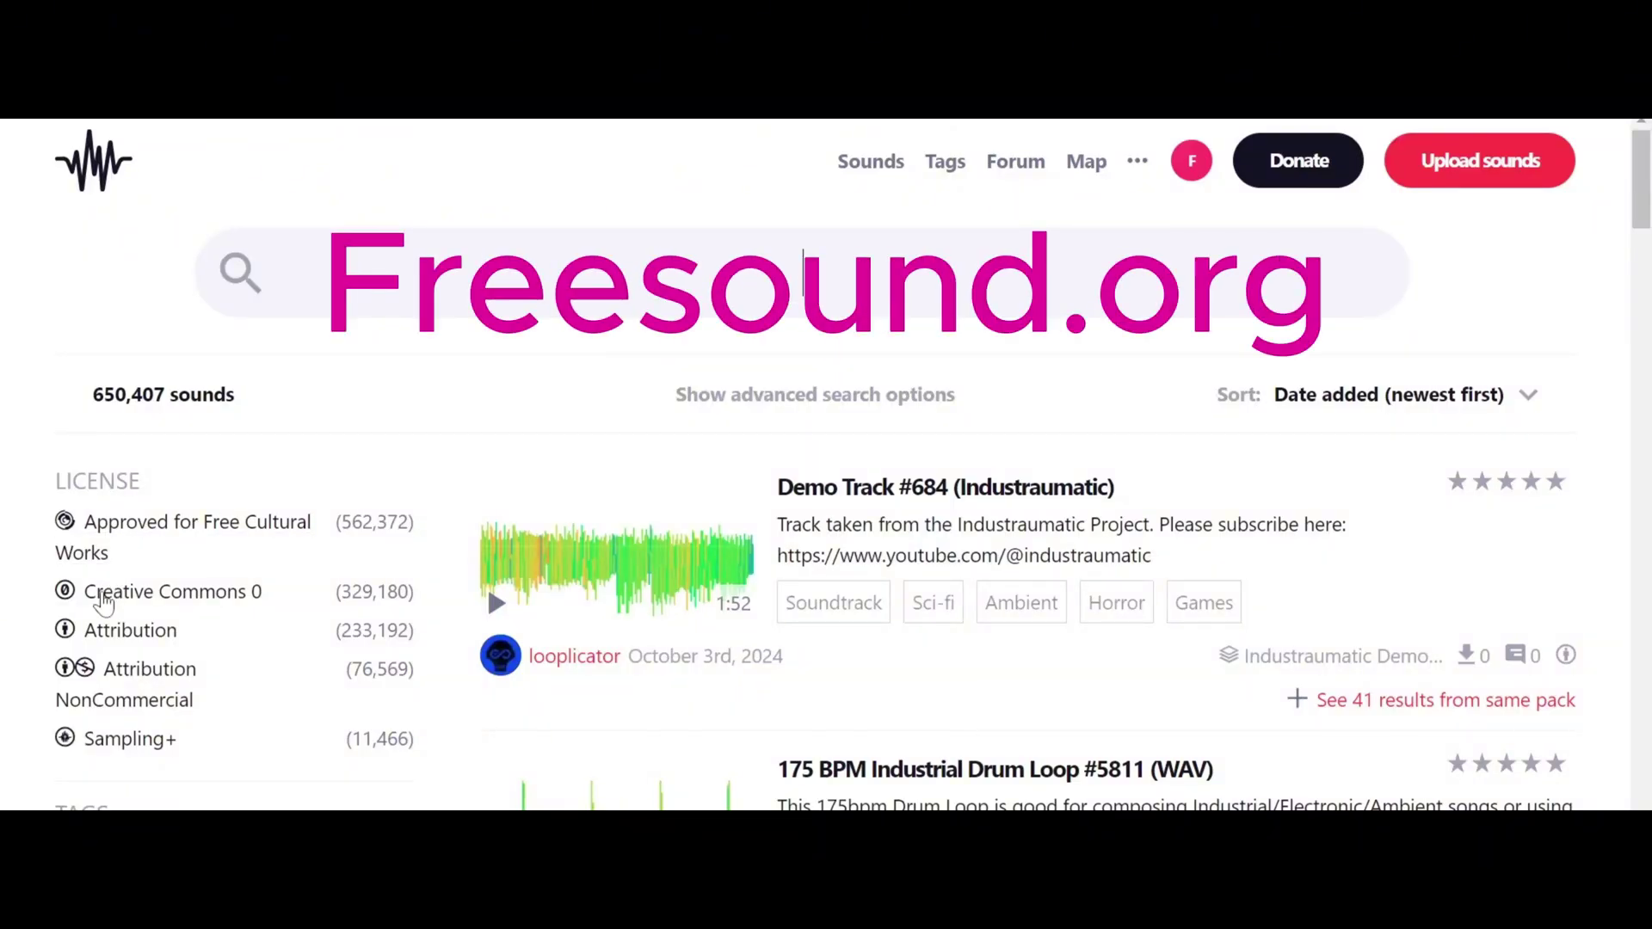
{"action": "left_click", "coordinate": [103, 603]}
{"action": "type", "text": "thunder"}
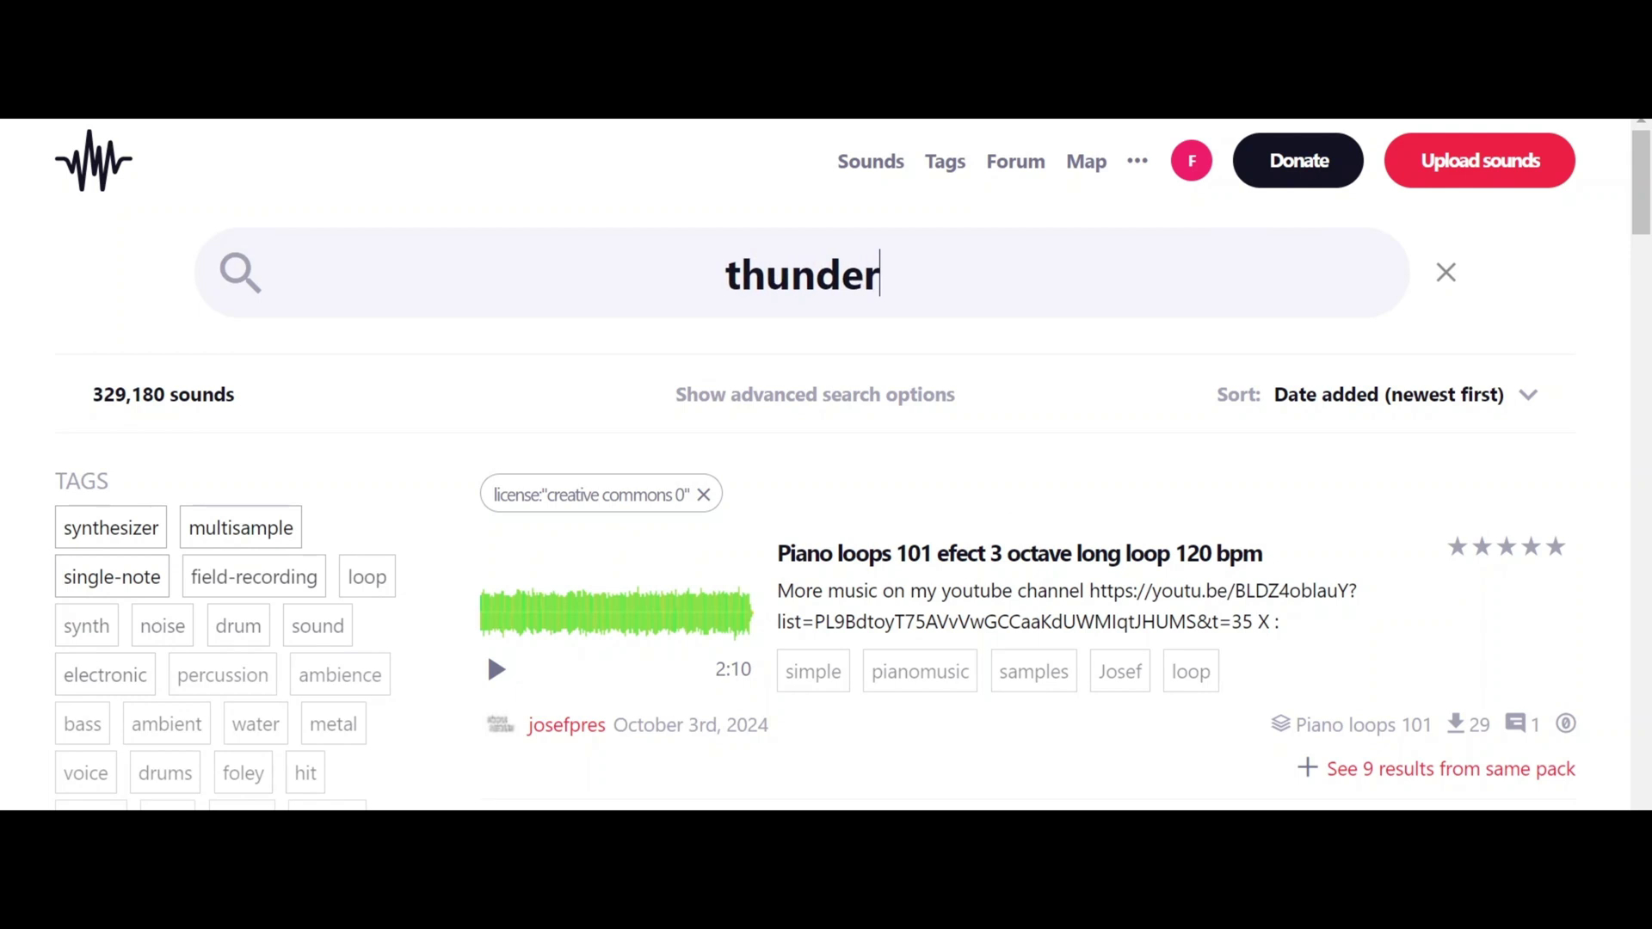
{"action": "key", "text": "Return"}
{"action": "scroll", "coordinate": [1030, 440], "scroll_direction": "down", "scroll_amount": 3}
{"action": "scroll", "coordinate": [1030, 442], "scroll_direction": "down", "scroll_amount": 2}
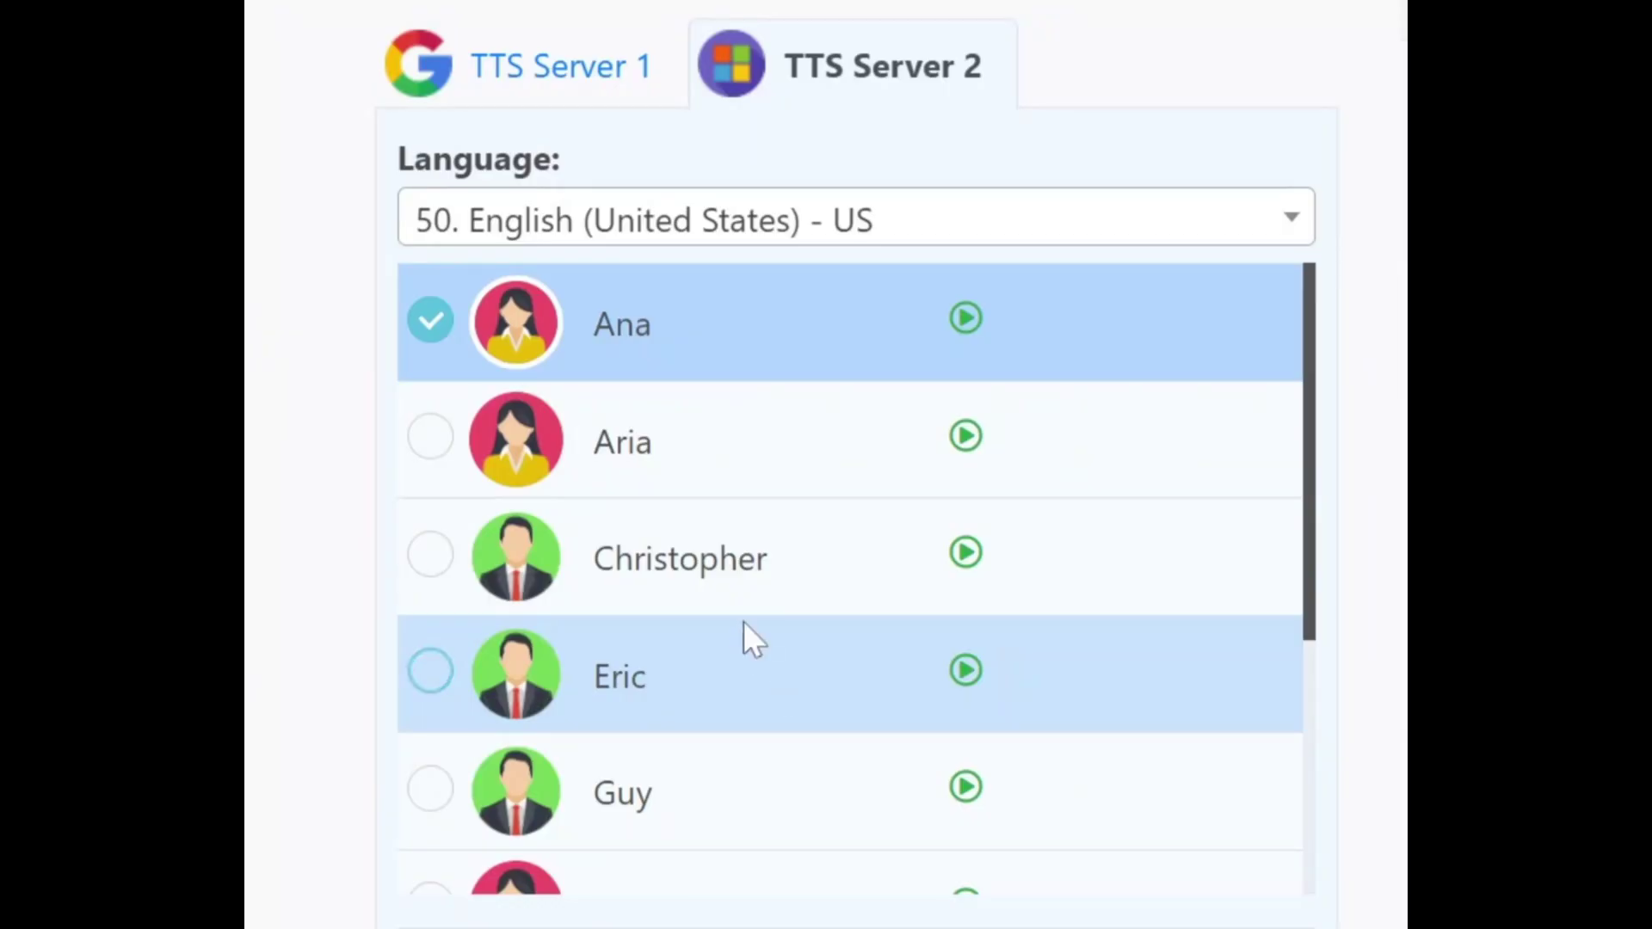
Step: Pick Michelle instead of Aria as the English (United States) narration voice on TTS Server 2
{"action": "left_click", "coordinate": [607, 456]}
{"action": "scroll", "coordinate": [660, 465], "scroll_direction": "down", "scroll_amount": 6}
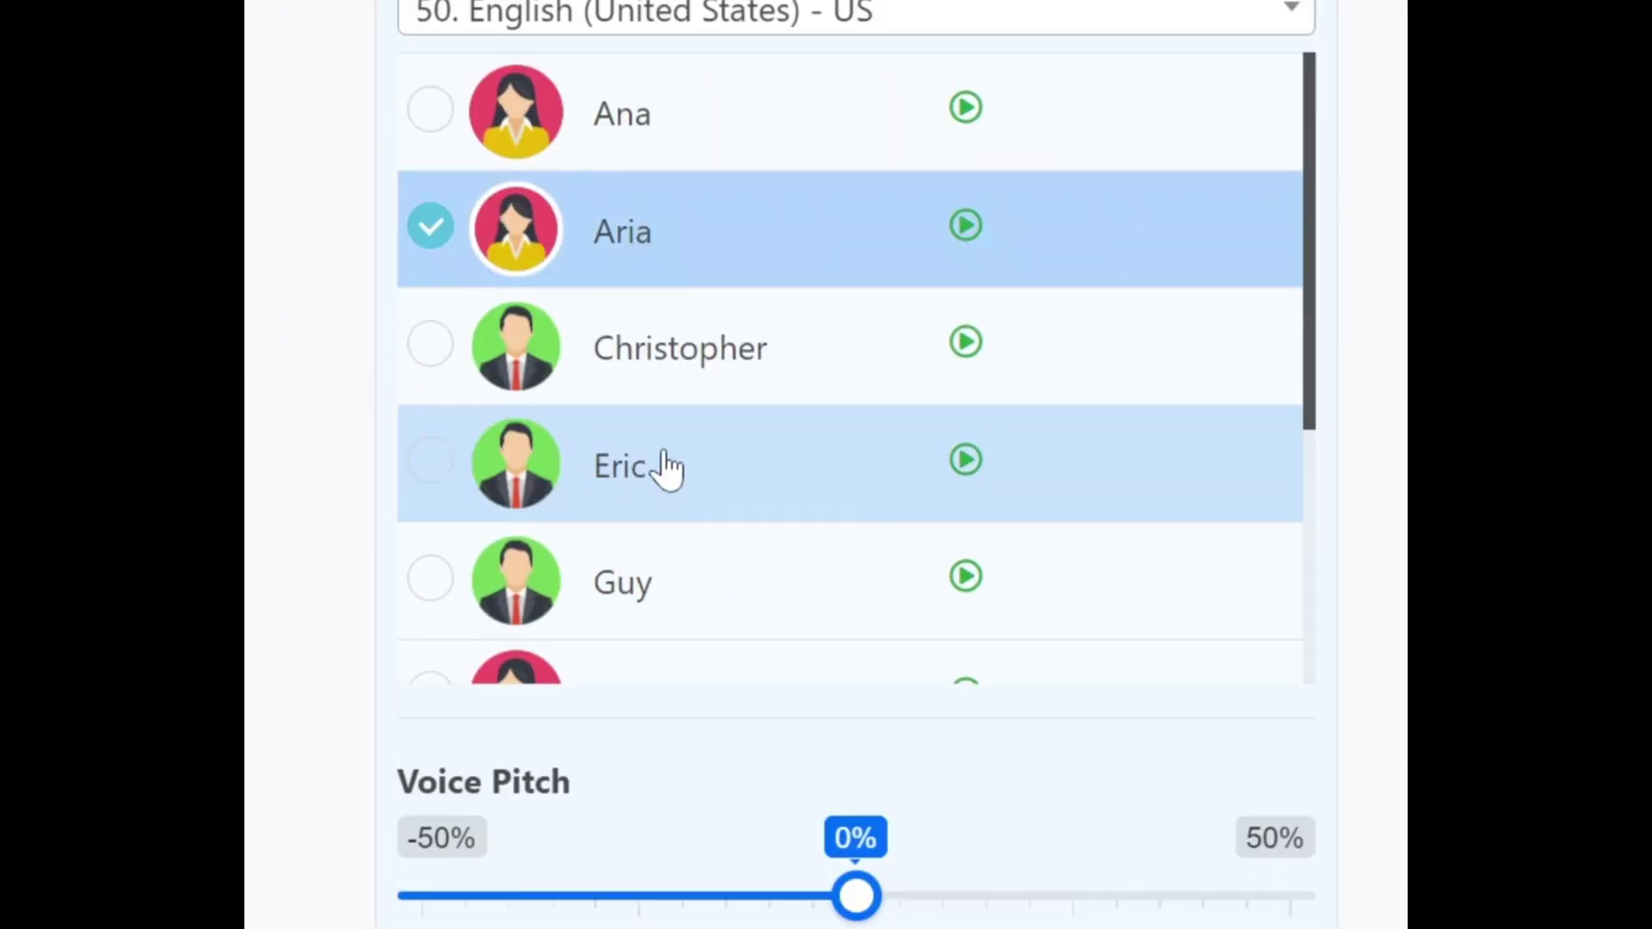
{"action": "left_click", "coordinate": [670, 394]}
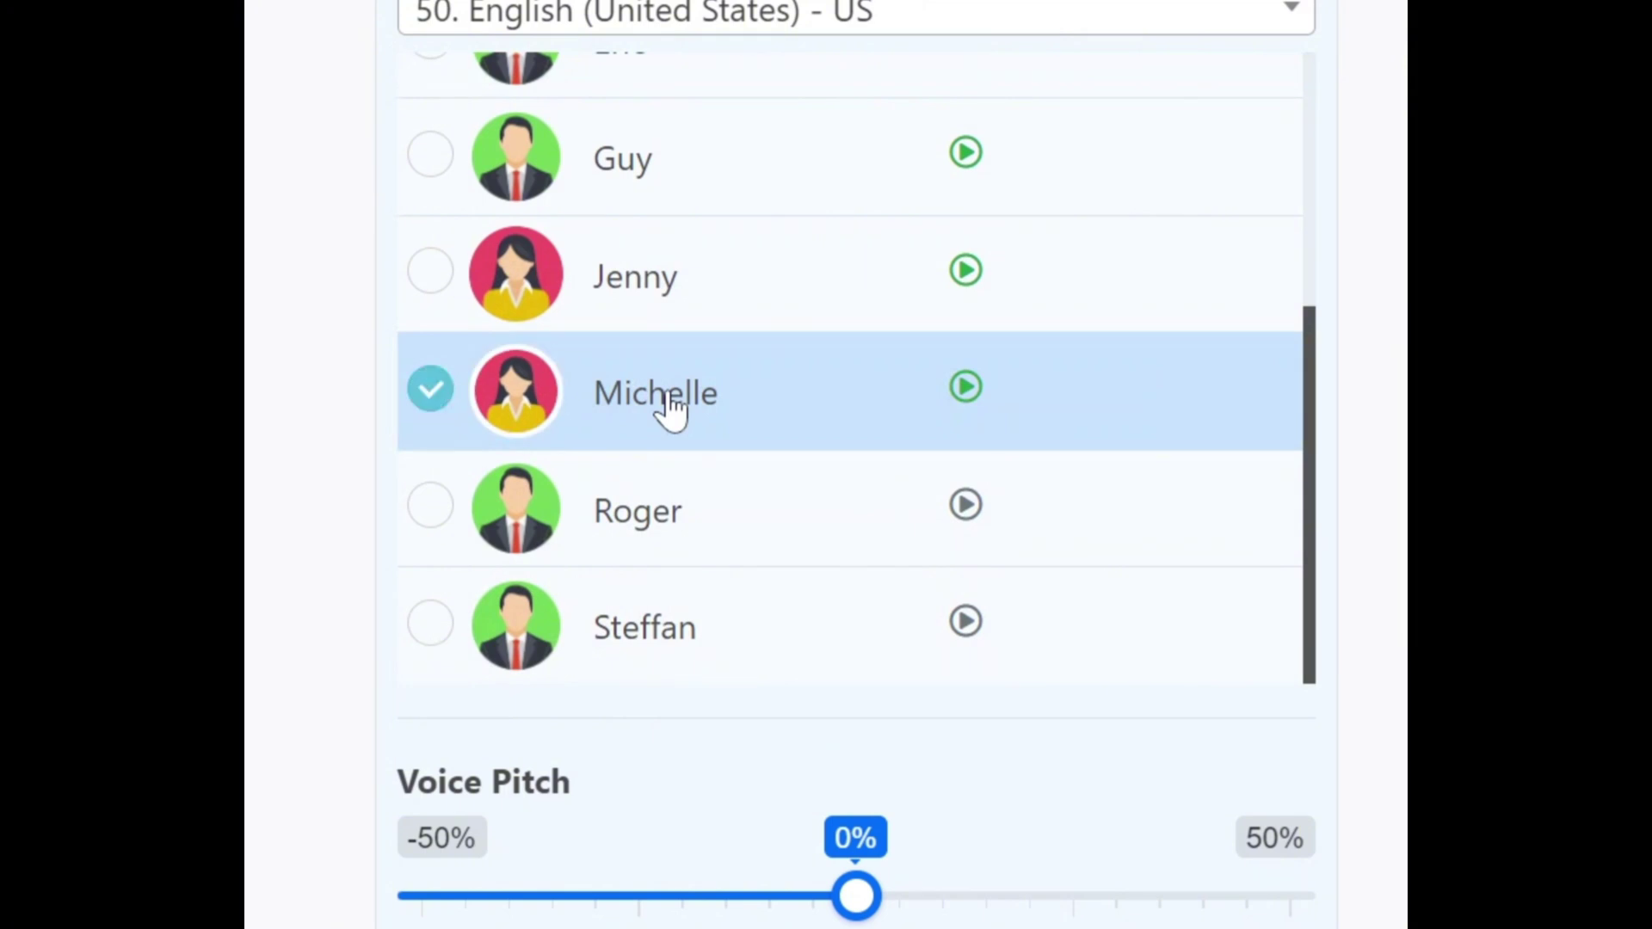
{"action": "scroll", "coordinate": [738, 546], "scroll_direction": "down", "scroll_amount": 3}
{"action": "scroll", "coordinate": [841, 674], "scroll_direction": "down", "scroll_amount": 3}
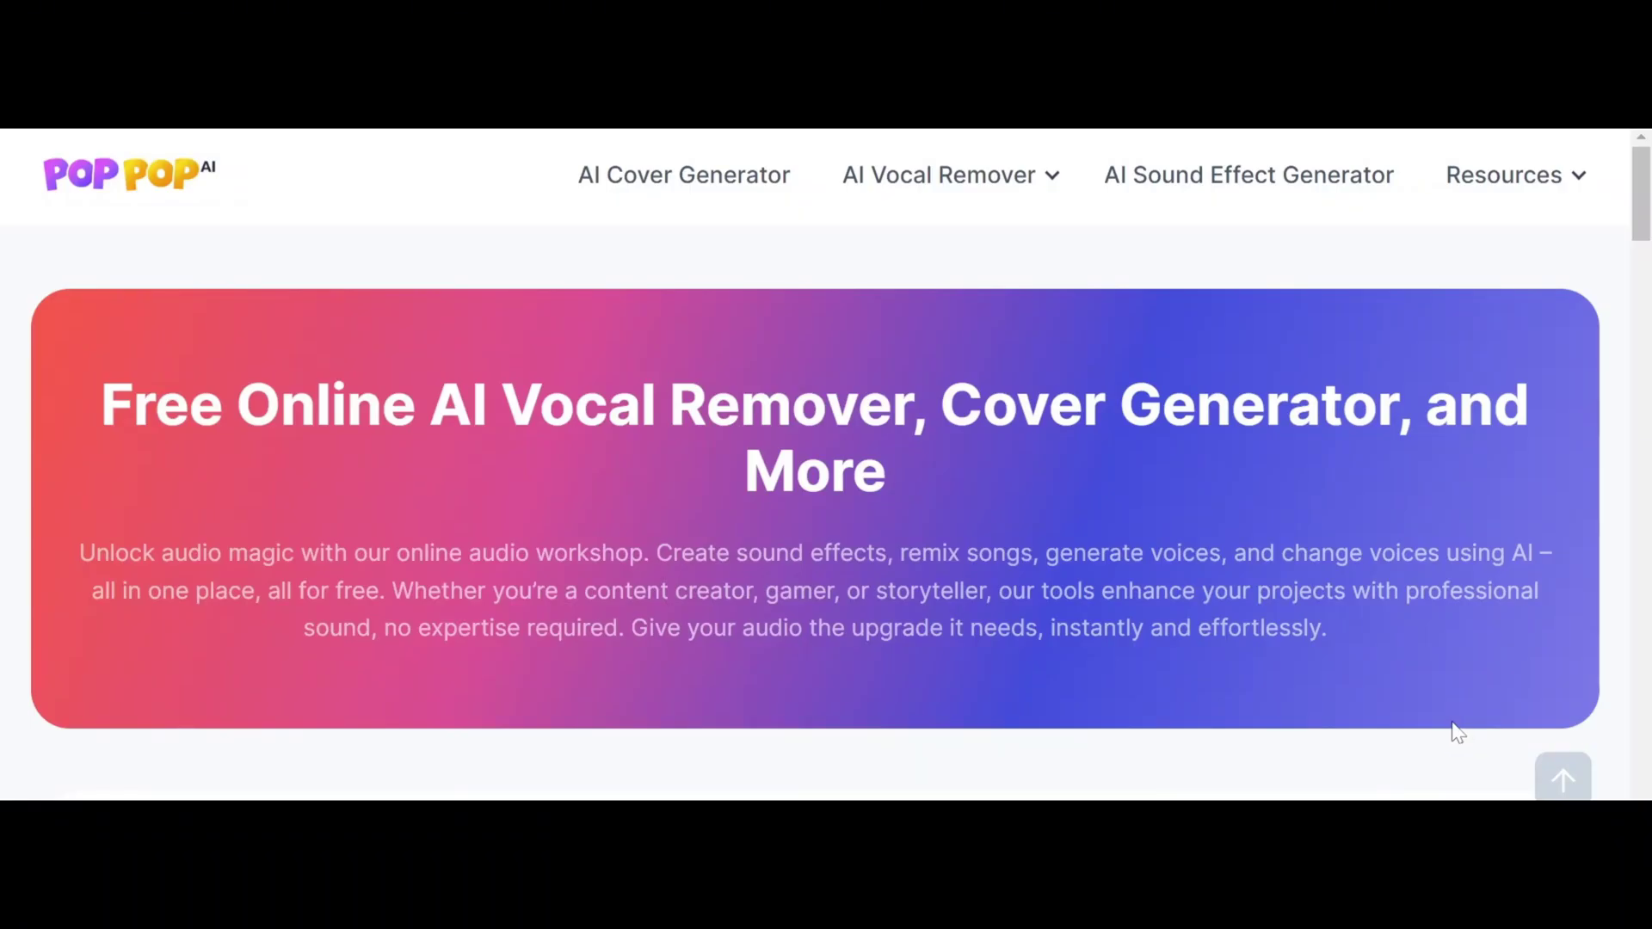
Step: Go to PopPop AI's AI Sound Effect Generator page with its text-to-sound prompt box
{"action": "left_click", "coordinate": [1282, 179]}
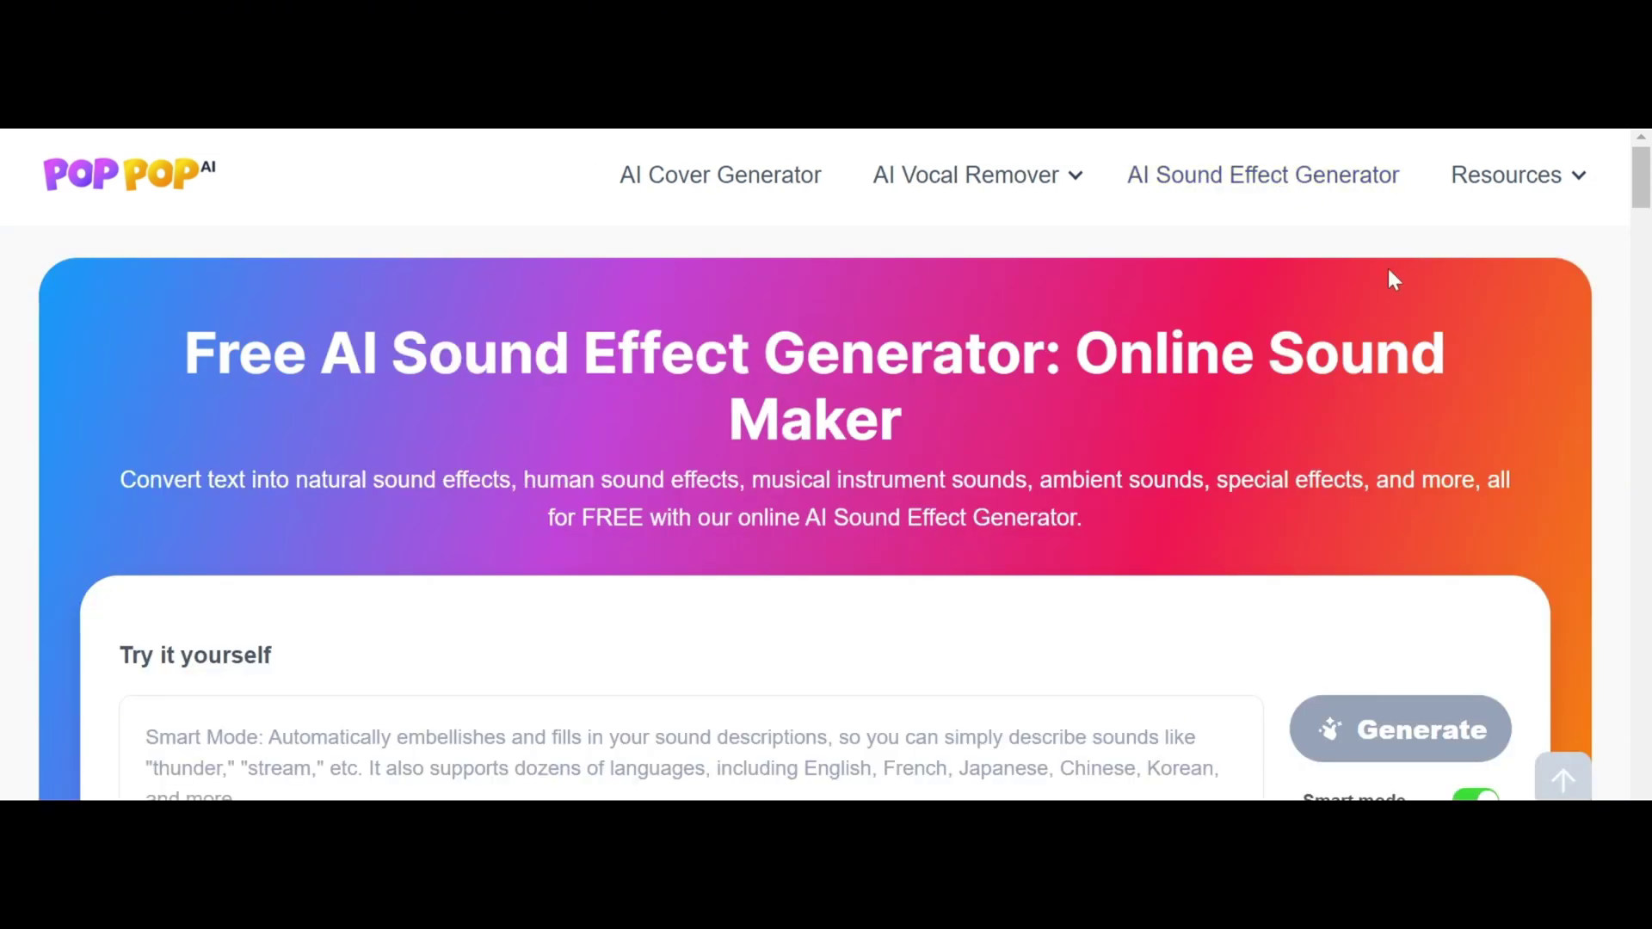
{"action": "scroll", "coordinate": [1115, 267], "scroll_direction": "down", "scroll_amount": 2}
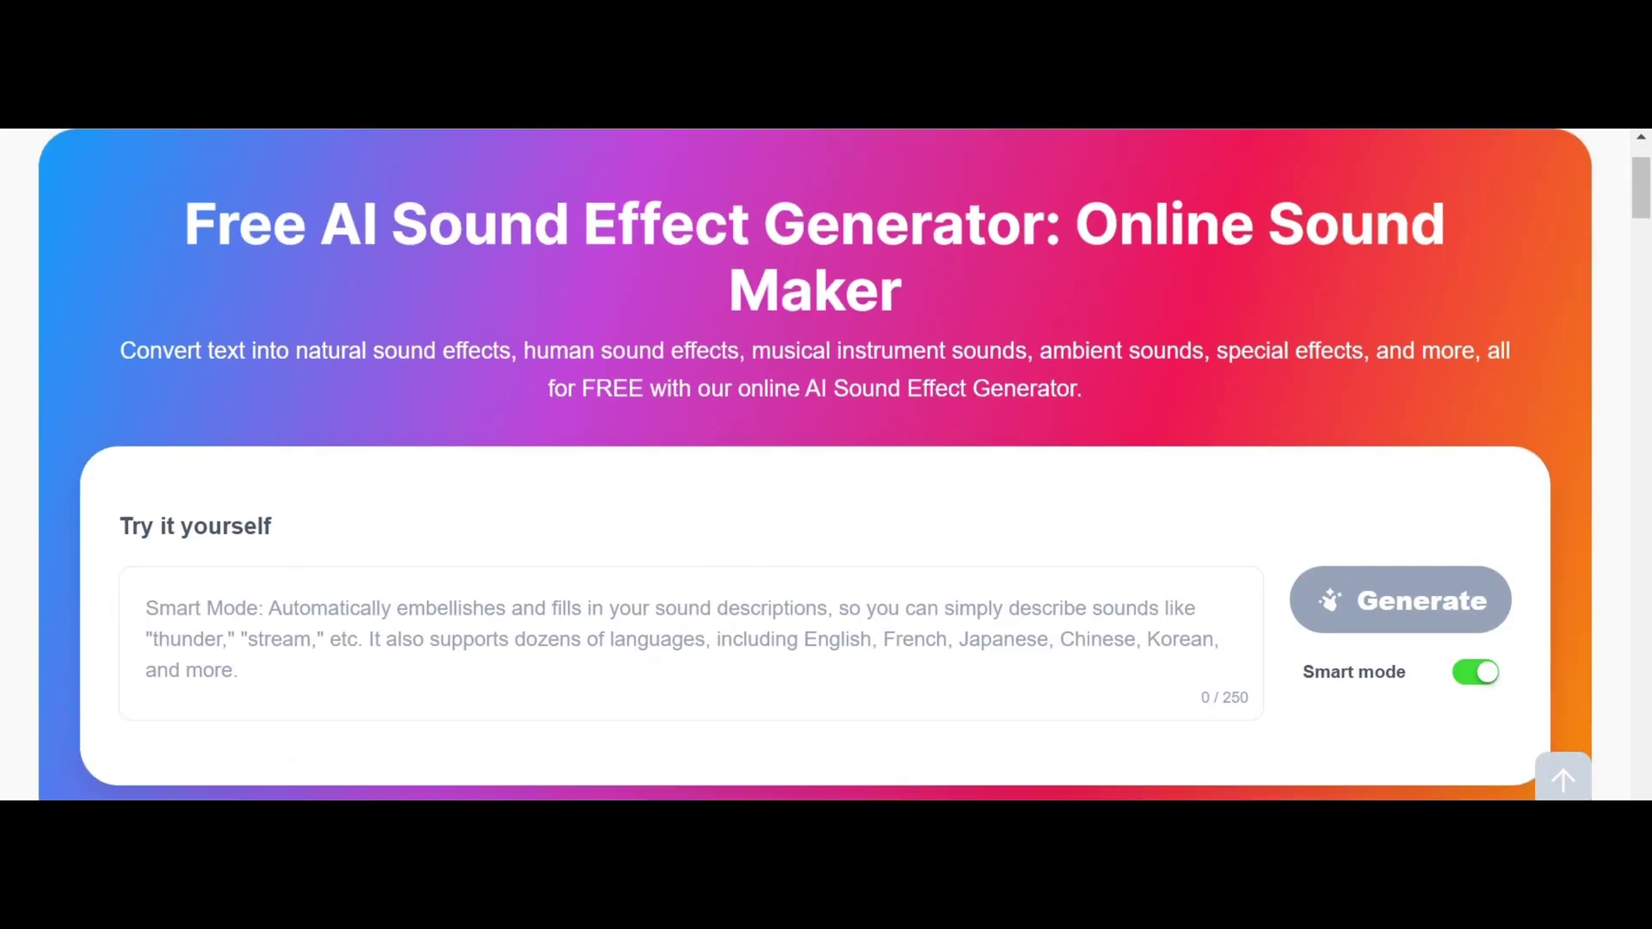